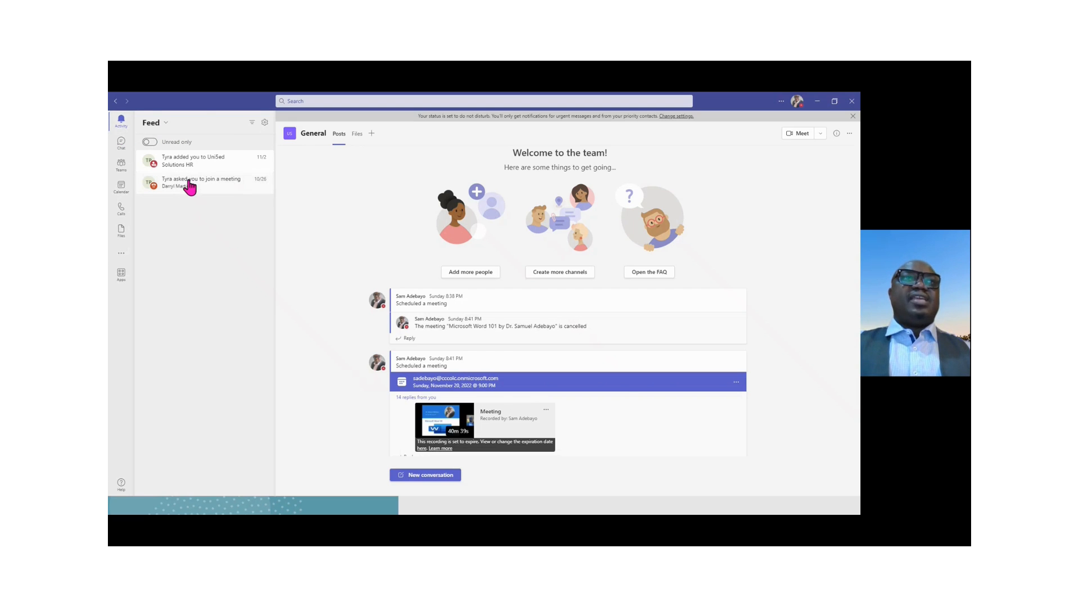
View the chat's automated status message and the mentioned colleague's contact card, and open the list of teams and channels.
left_click(118, 146)
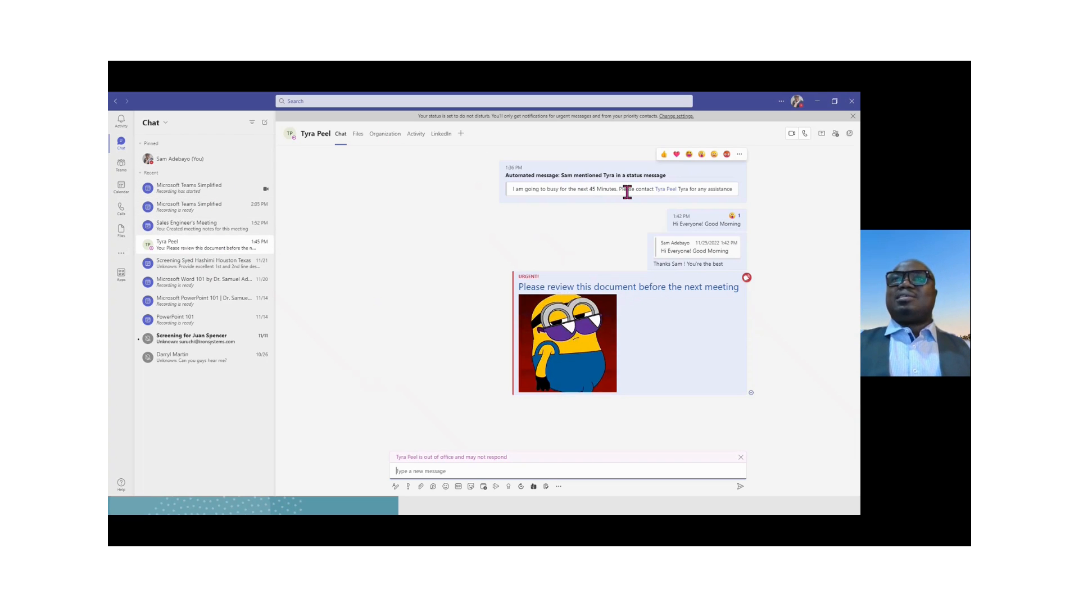
left_click(660, 189)
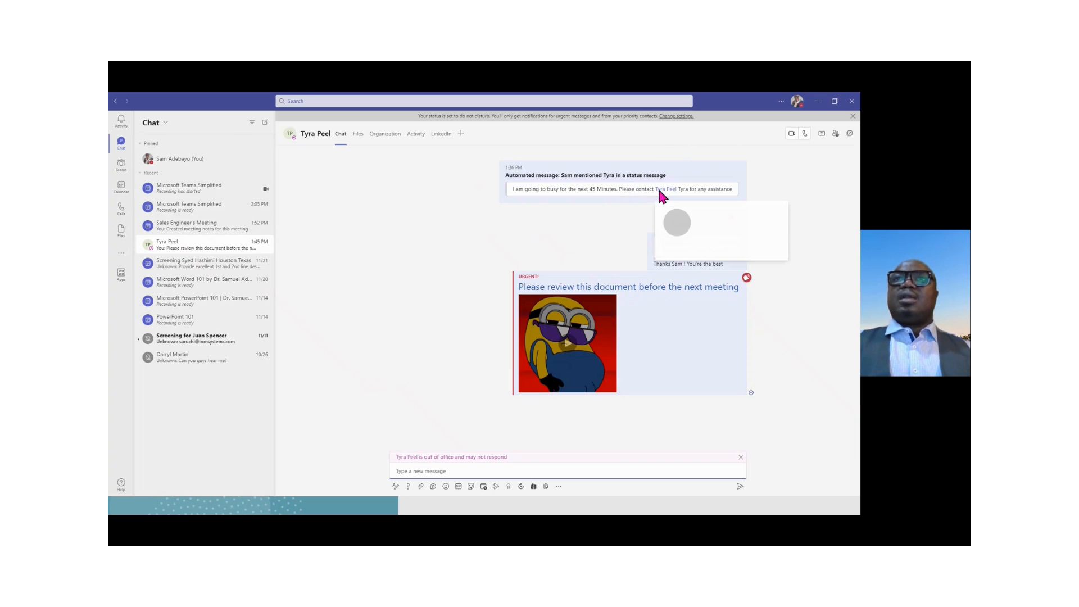
left_click(611, 191)
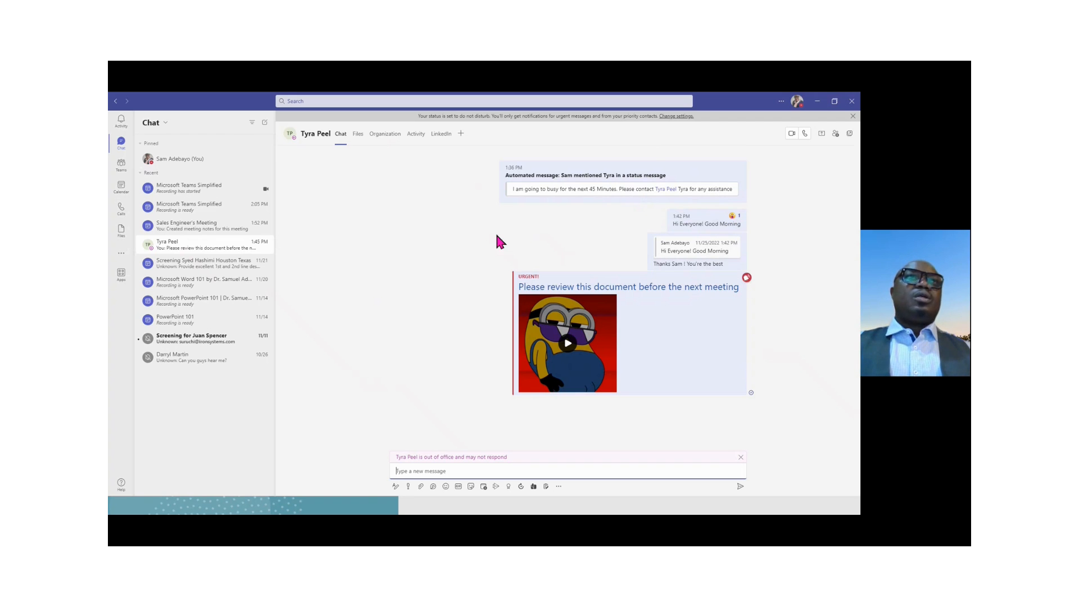
left_click(121, 164)
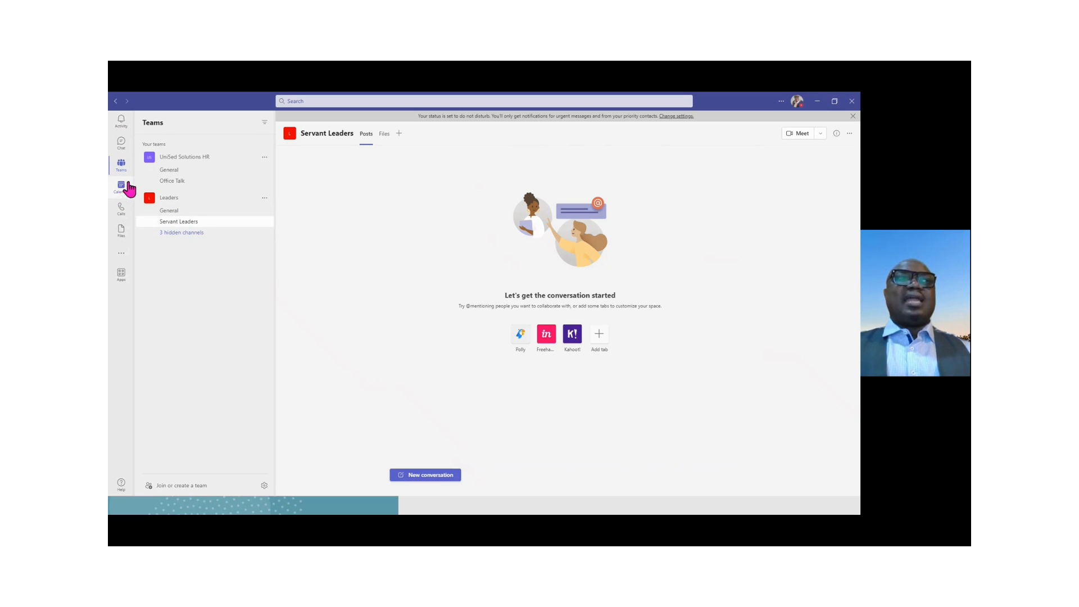
Add two colleagues from the directory as recipients of a new call in Calls.
left_click(120, 214)
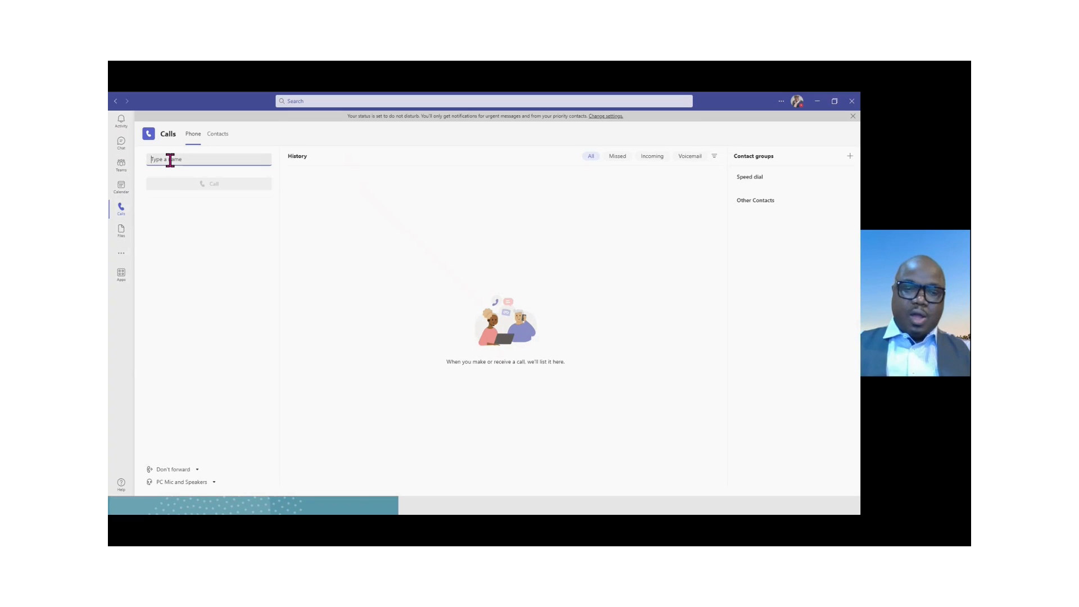
type("1")
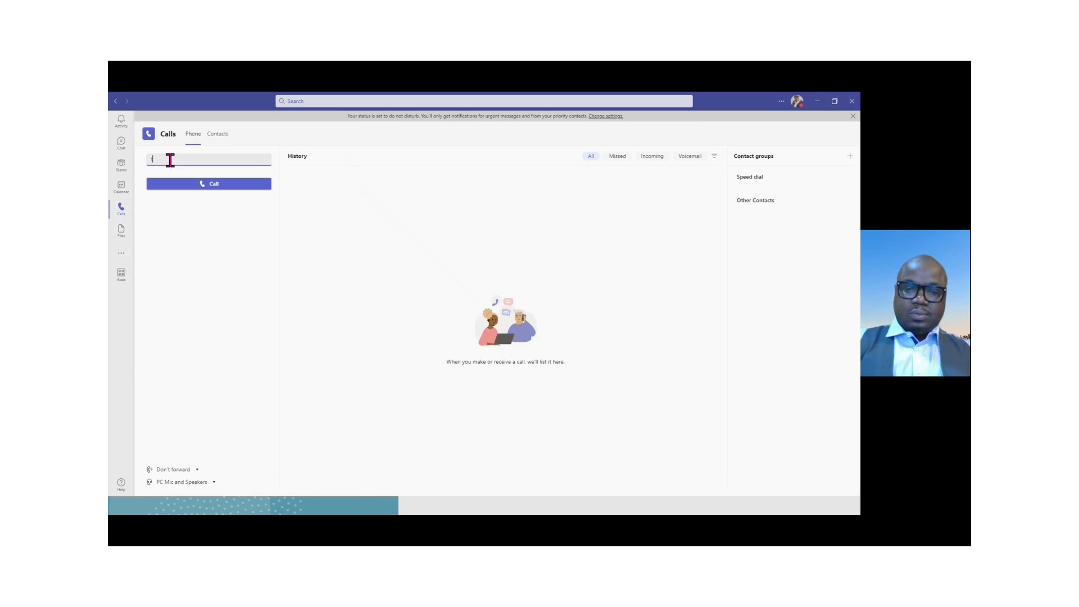
type("yr")
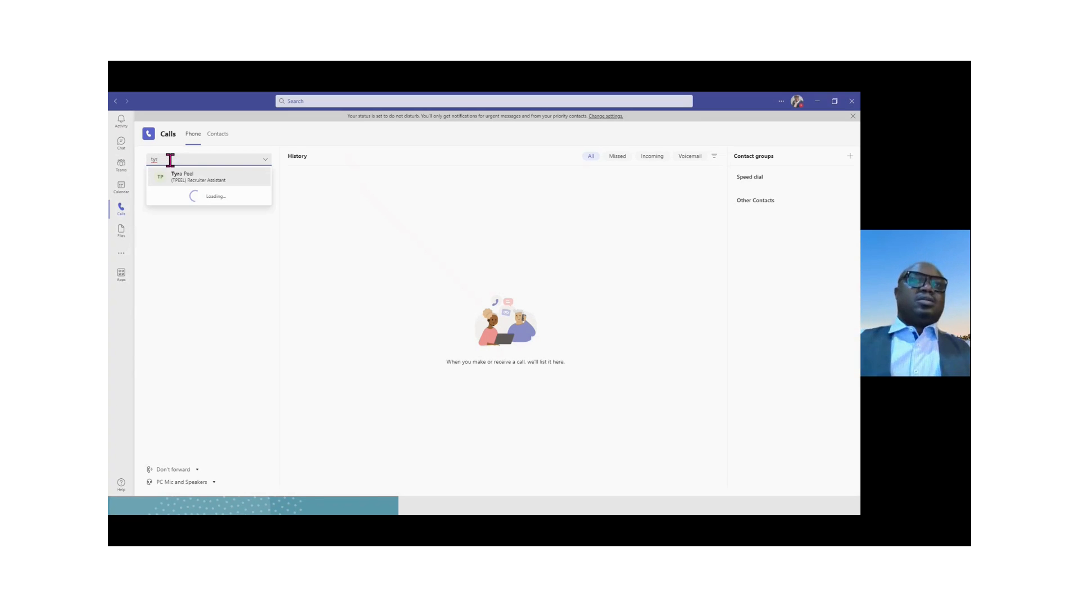
left_click(217, 178)
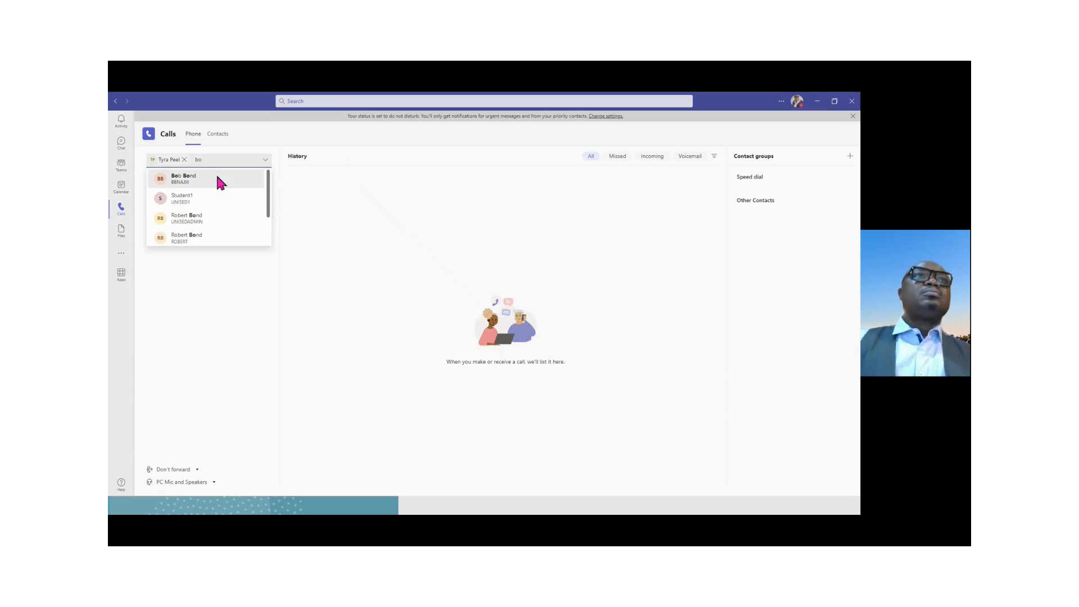
type("bo")
left_click(201, 179)
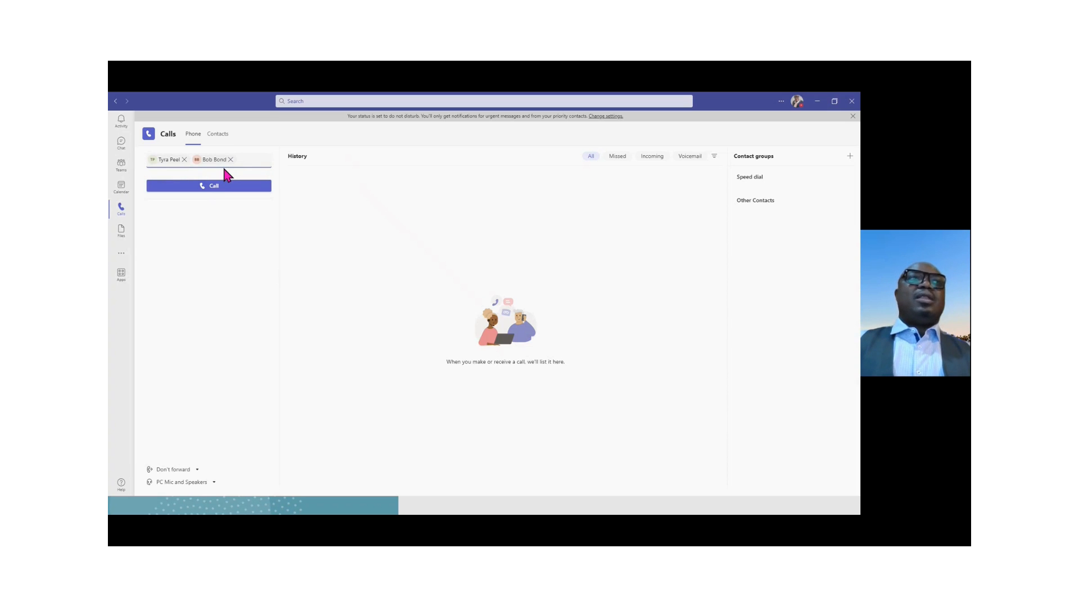
Look through the Files views for recent files, Microsoft Teams files, Downloads and OneDrive.
left_click(121, 240)
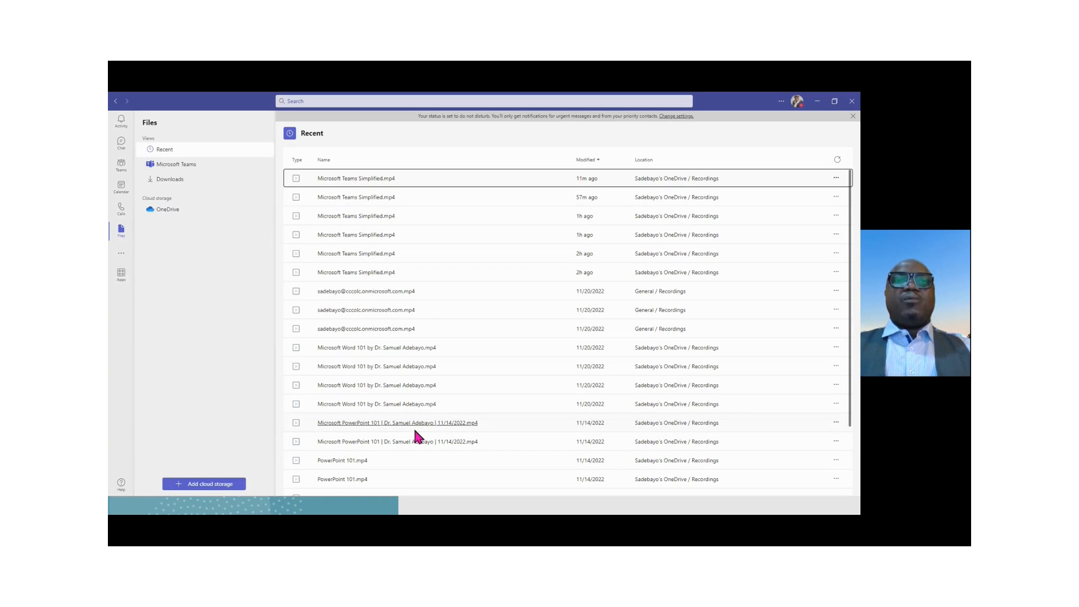
left_click(173, 168)
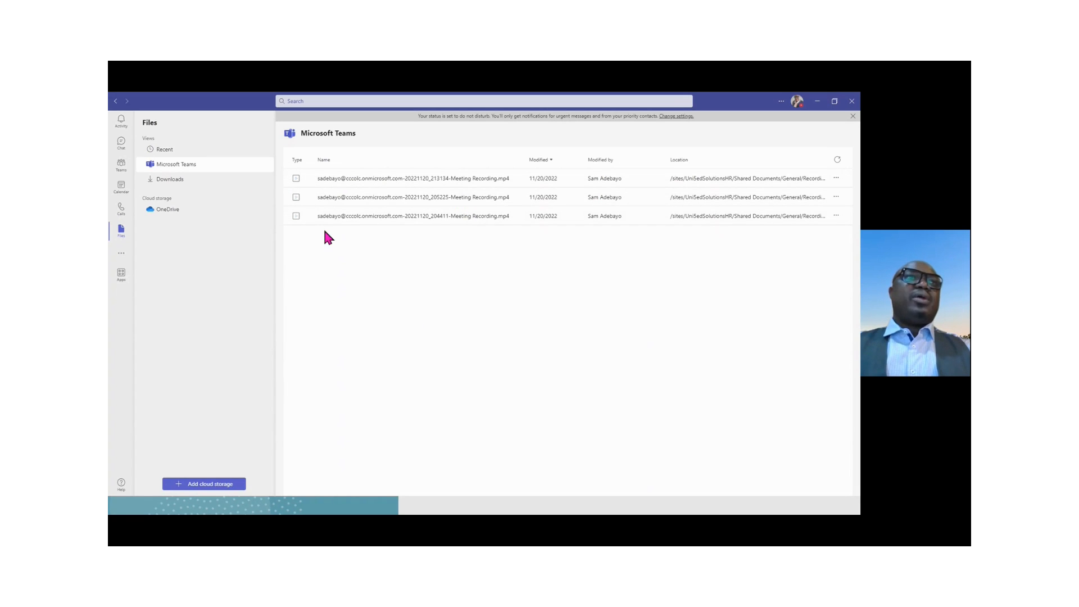
left_click(176, 186)
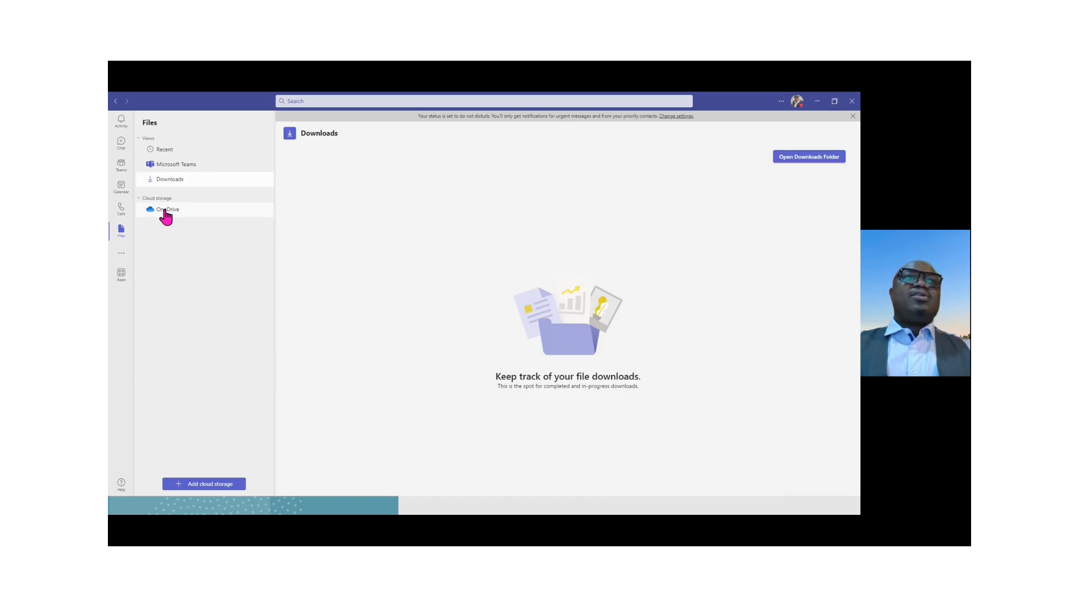
left_click(165, 211)
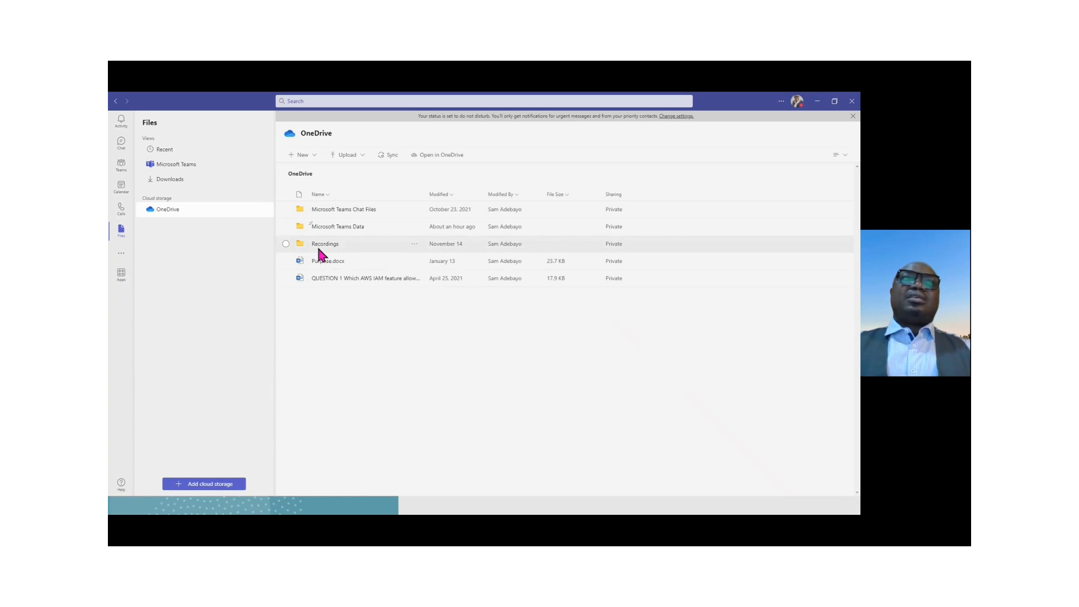
Look through the recent and suggested additional apps, and close the app list.
left_click(121, 253)
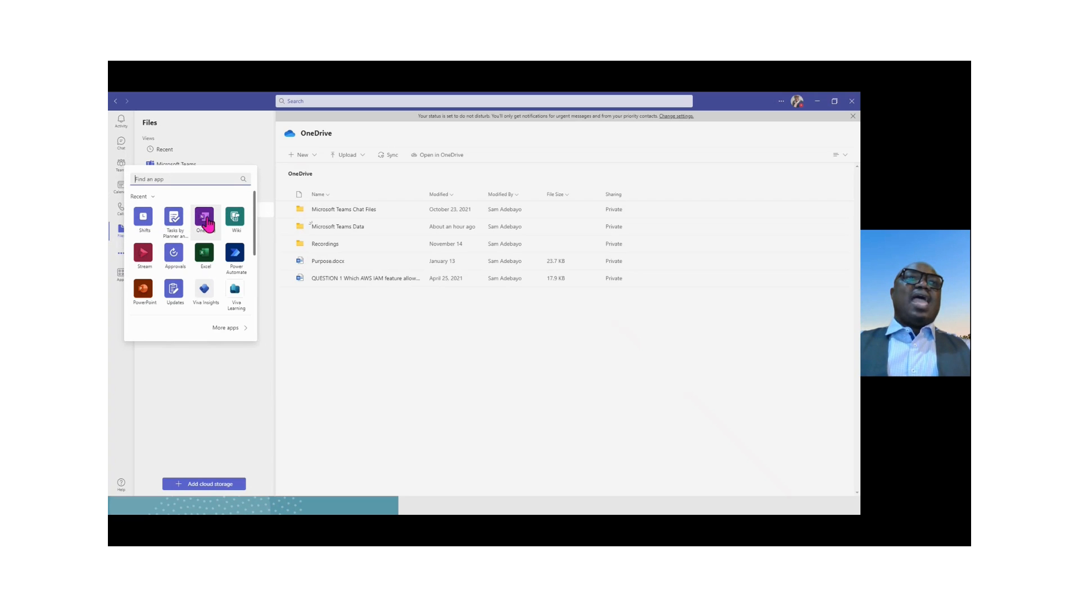
left_click_drag(256, 227, 251, 298)
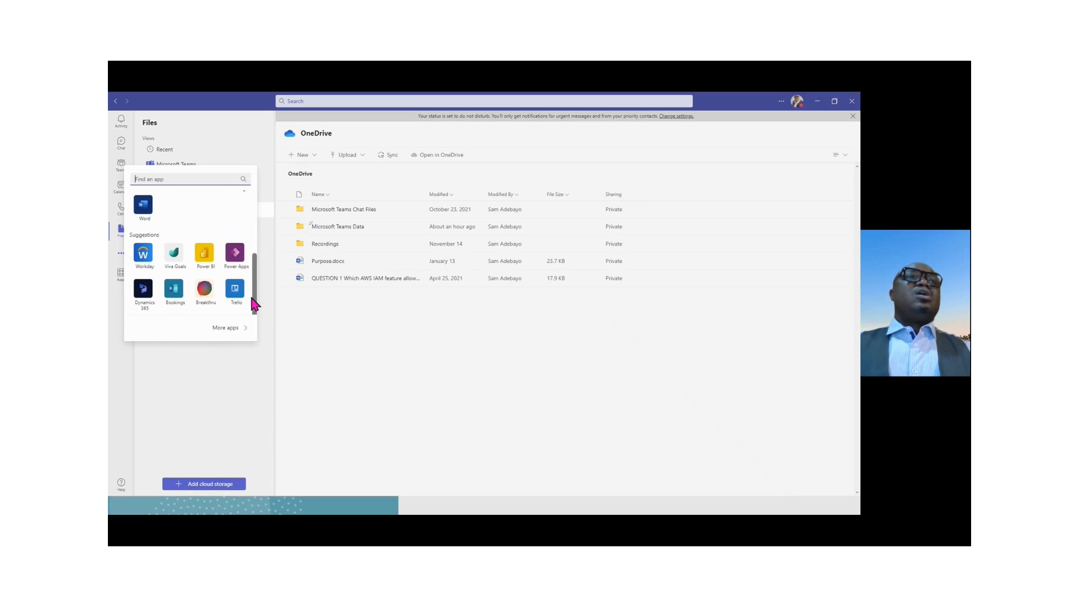
scroll(248, 264, "up", 5)
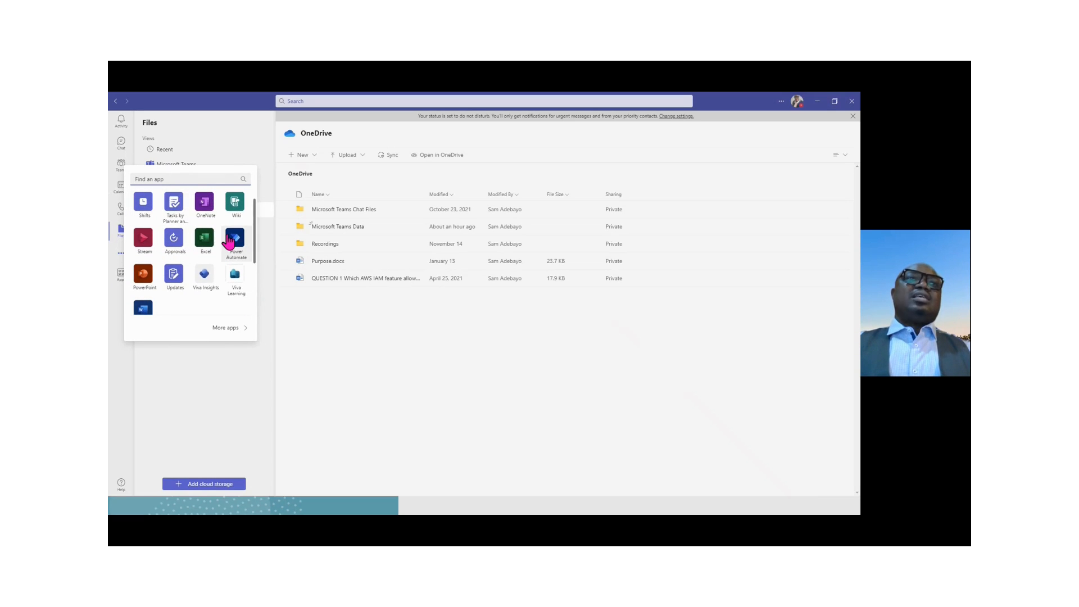
left_click(243, 179)
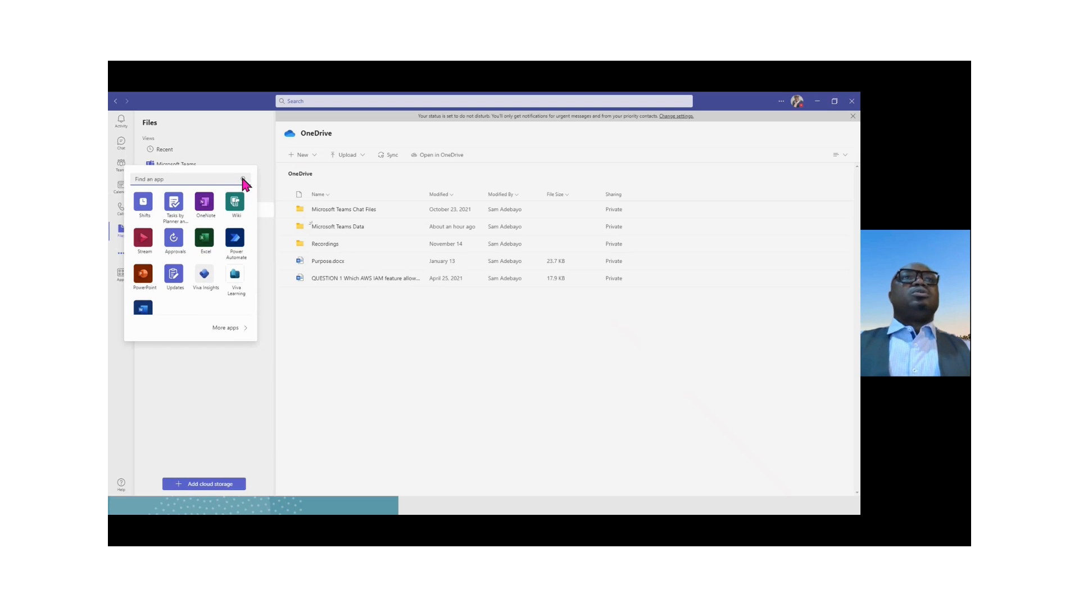
left_click(244, 145)
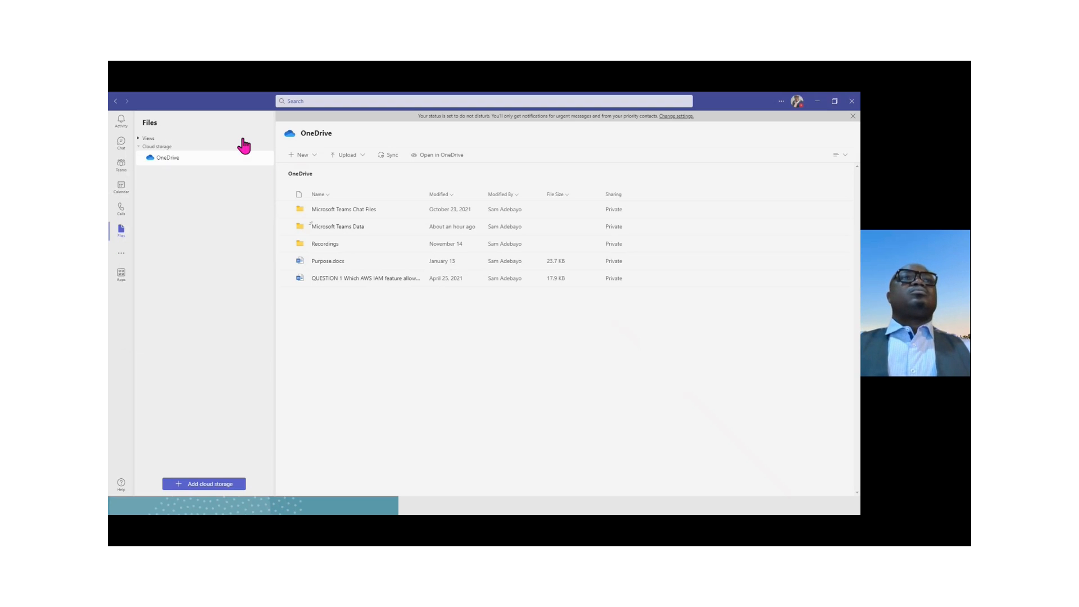
Return to the Activity feed and view the available help and feedback options.
left_click(122, 123)
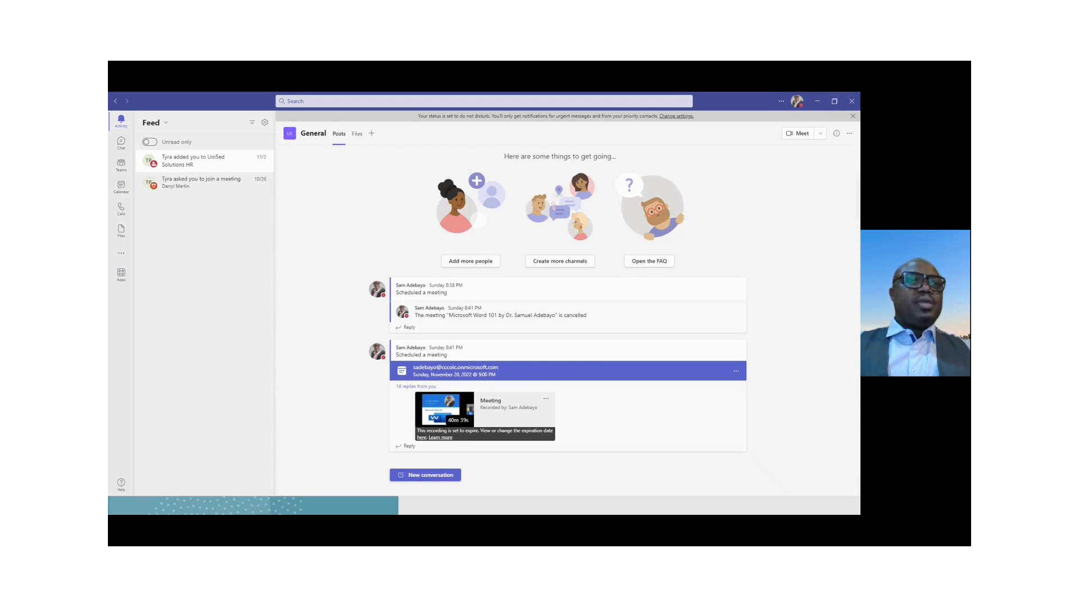
left_click(121, 485)
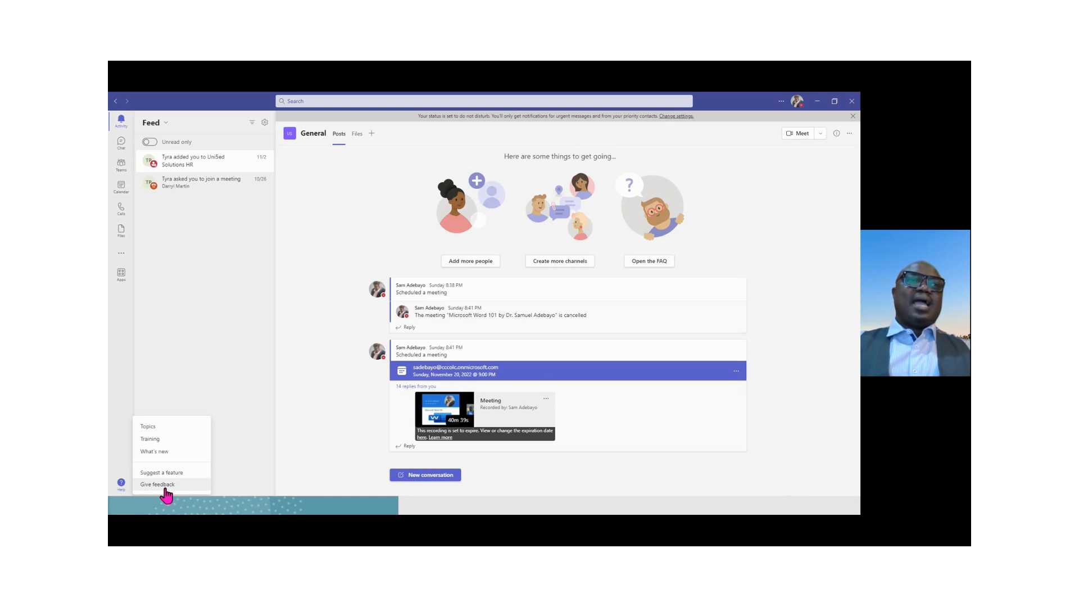
left_click(182, 373)
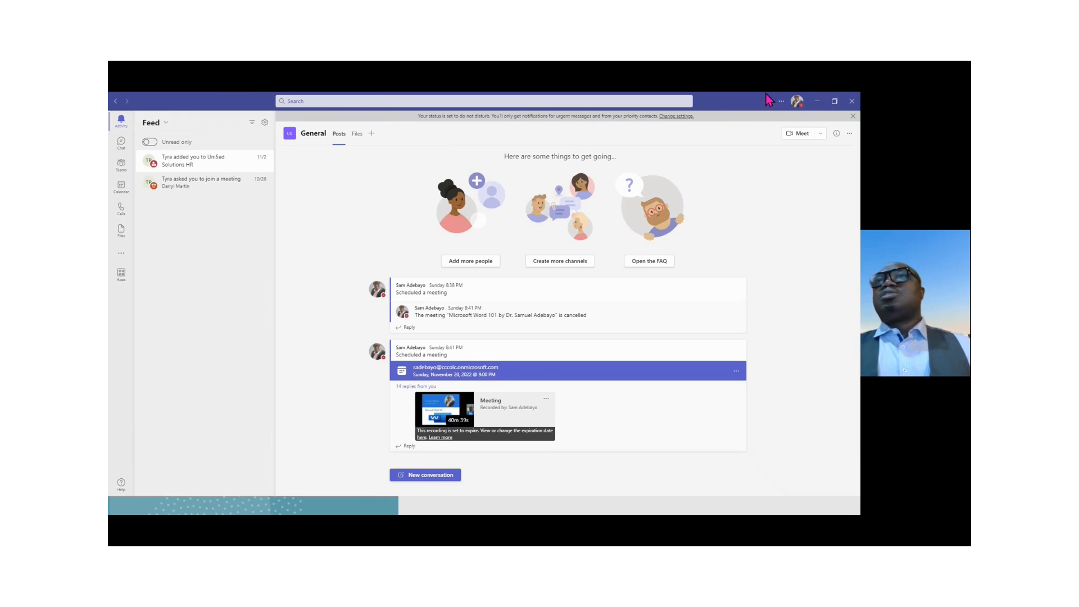
Review the profile's account options and available presence statuses without changing them.
left_click(797, 105)
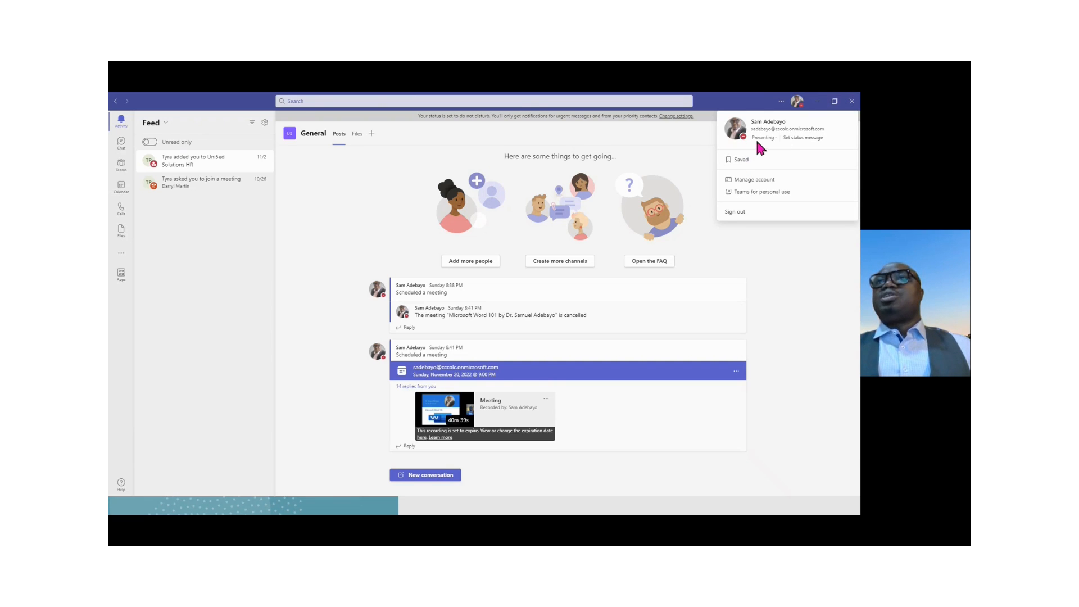
left_click(773, 140)
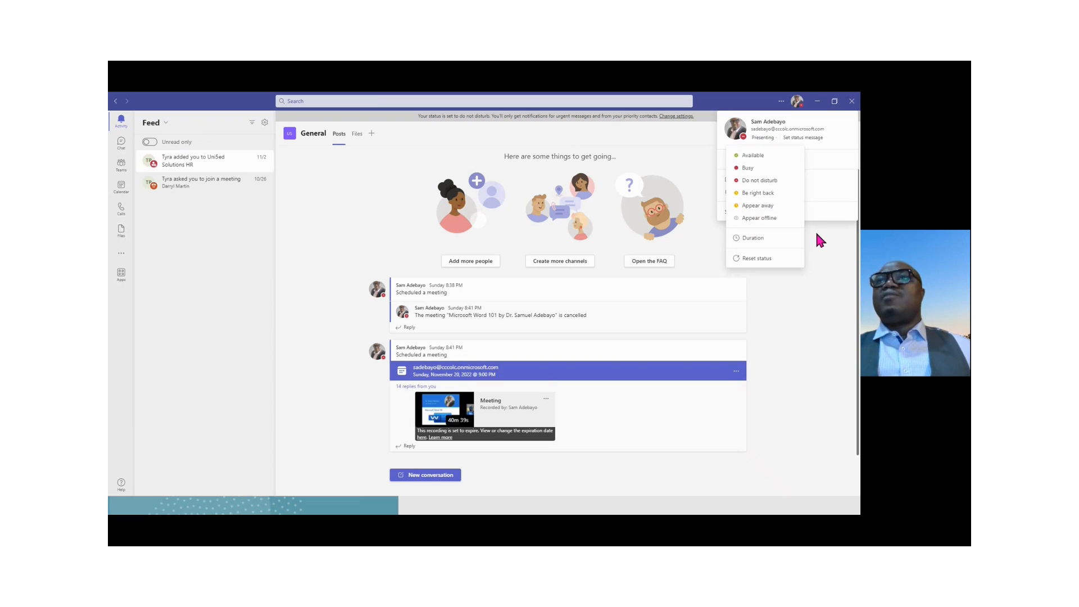
key("Escape")
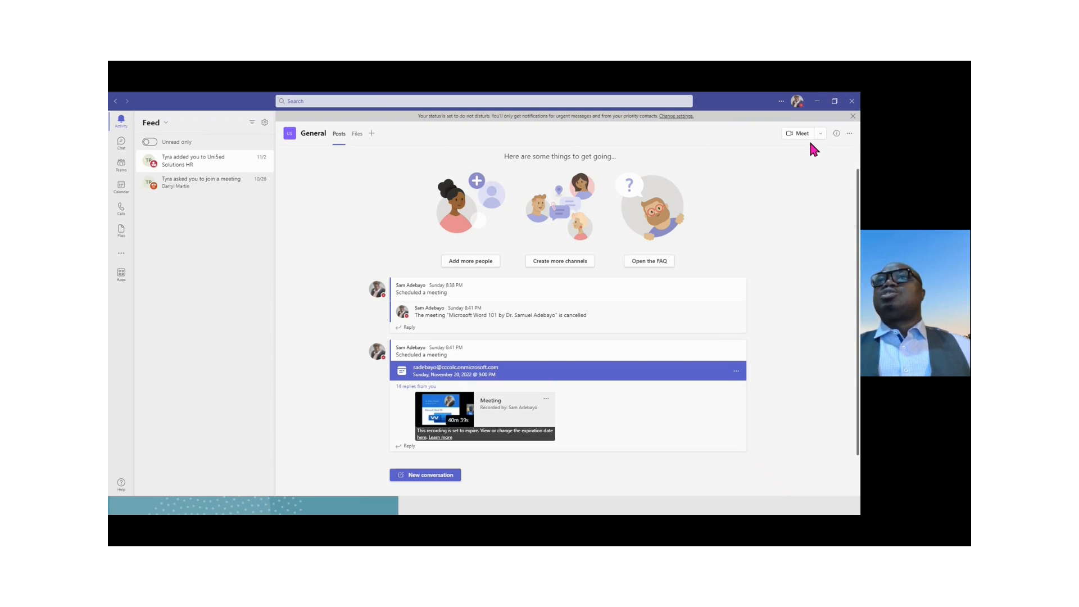
key("ctrl+a")
left_click(800, 102)
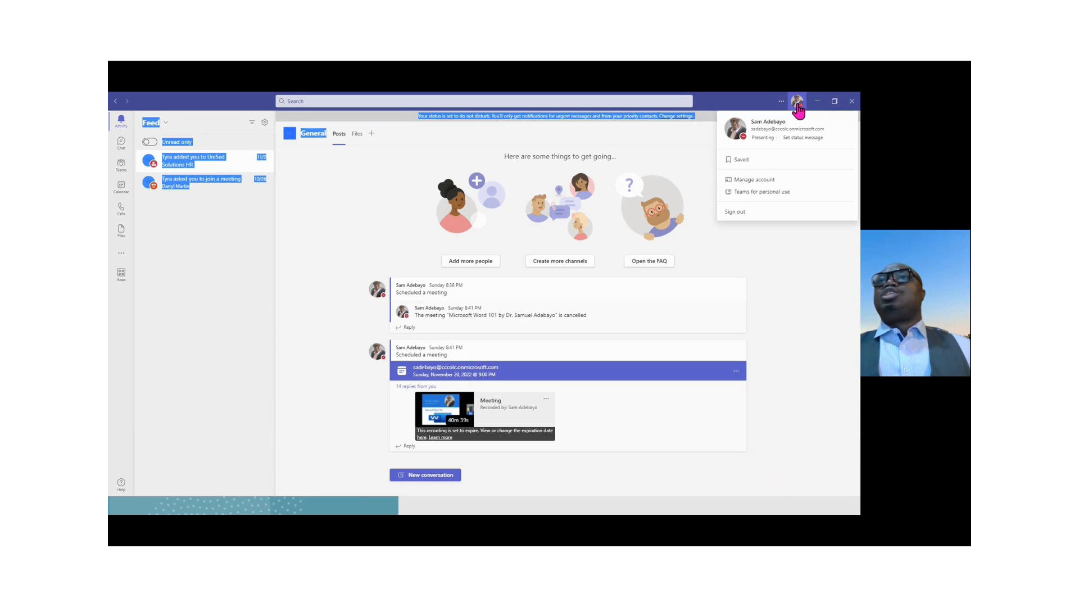
left_click(682, 141)
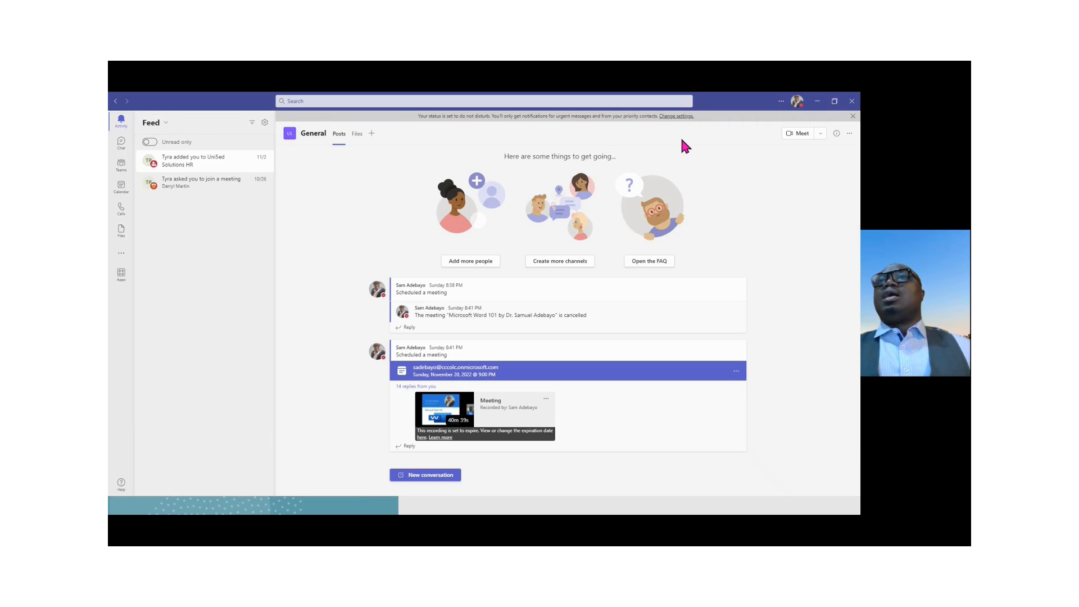
left_click(798, 102)
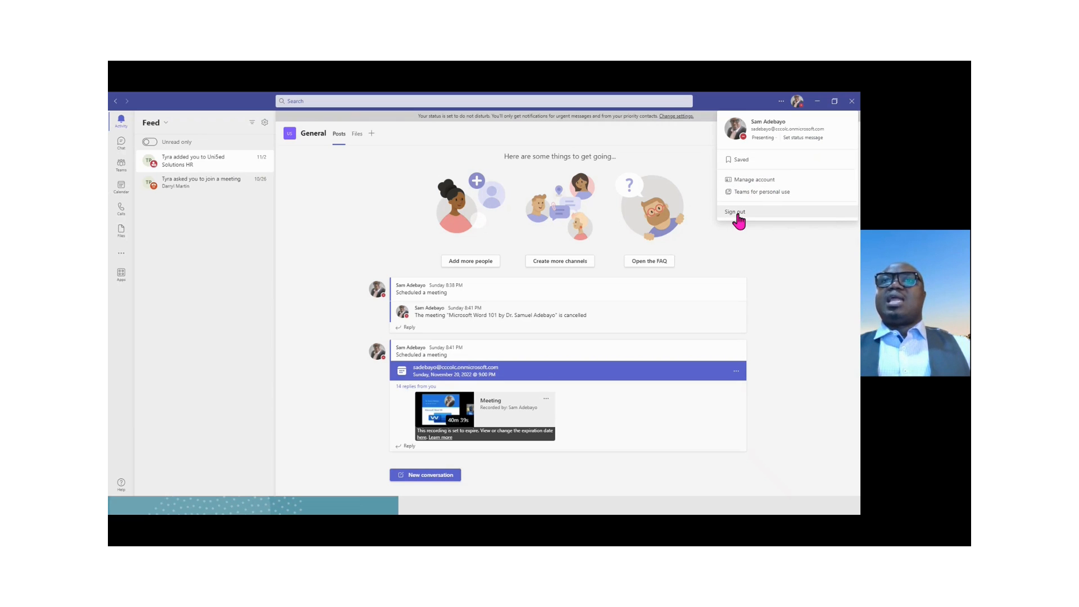
left_click(726, 238)
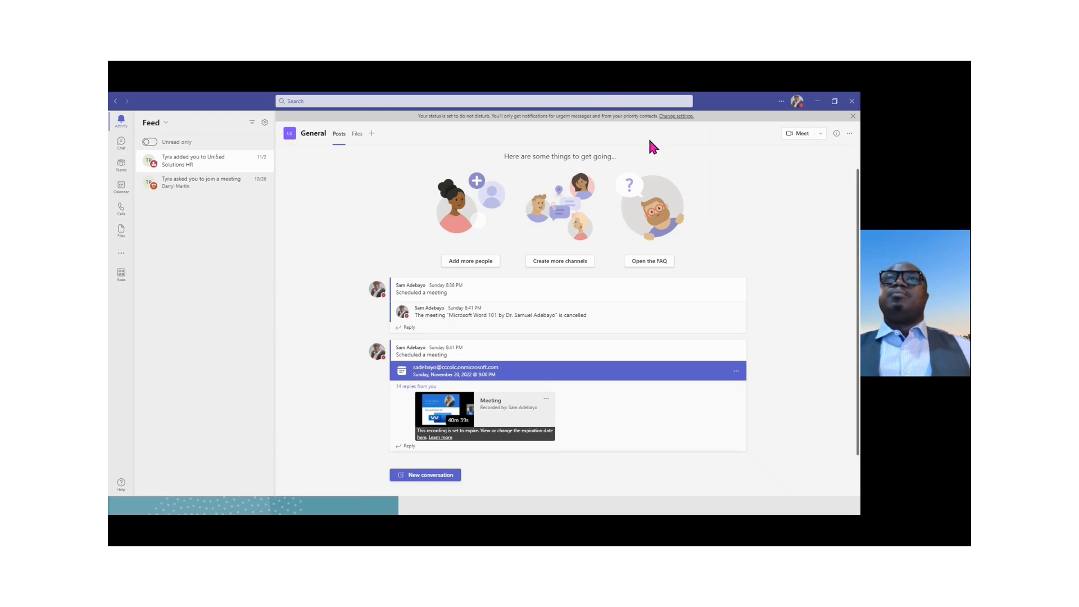
Bring up the slash command list and run /files to view recent files, and dismiss the command.
left_click(603, 99)
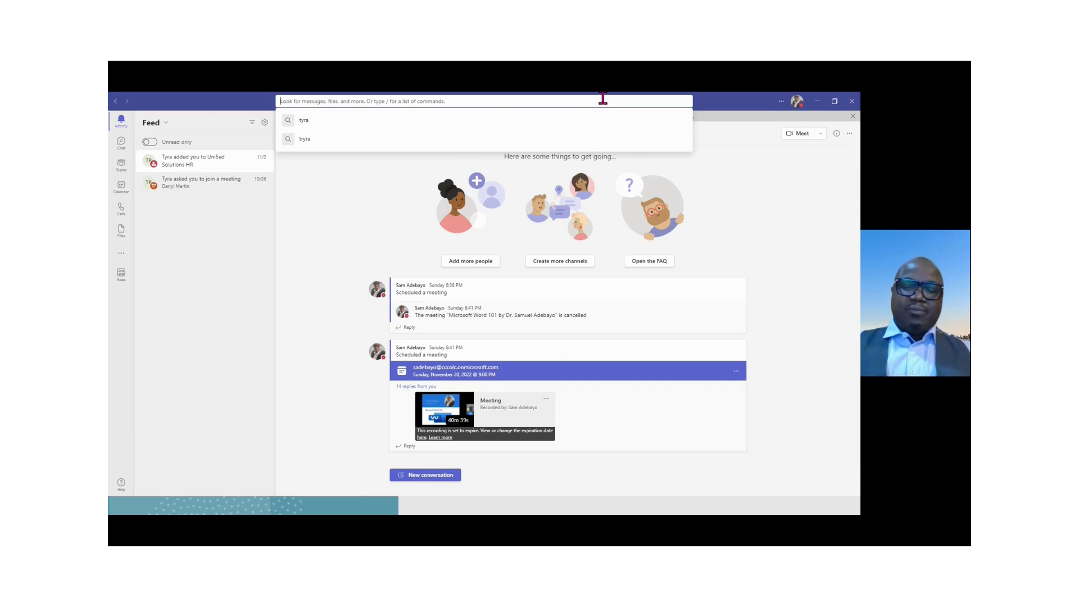
type("/")
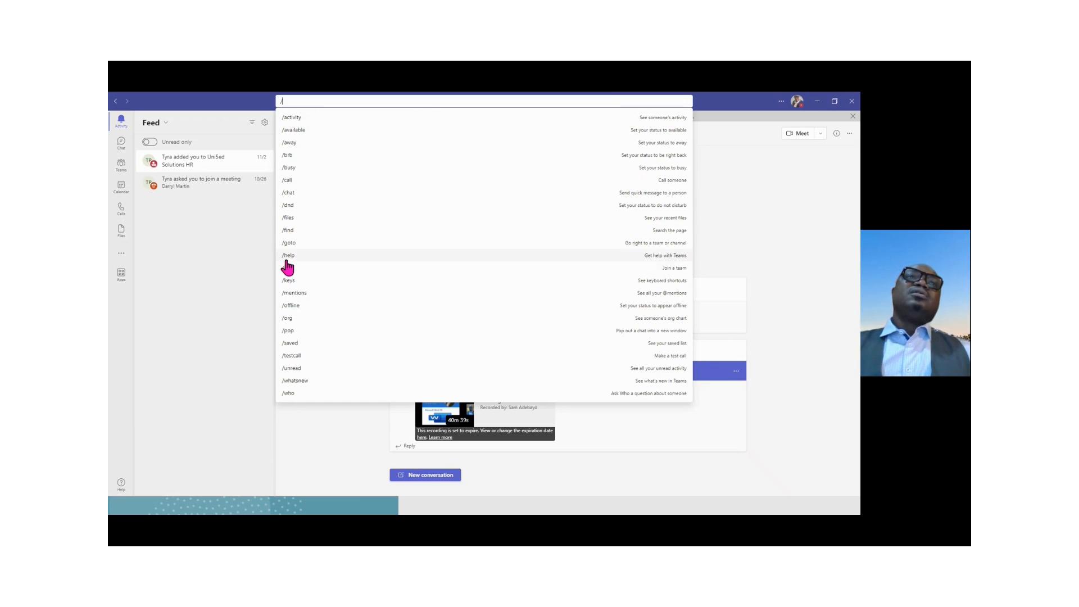
left_click(289, 219)
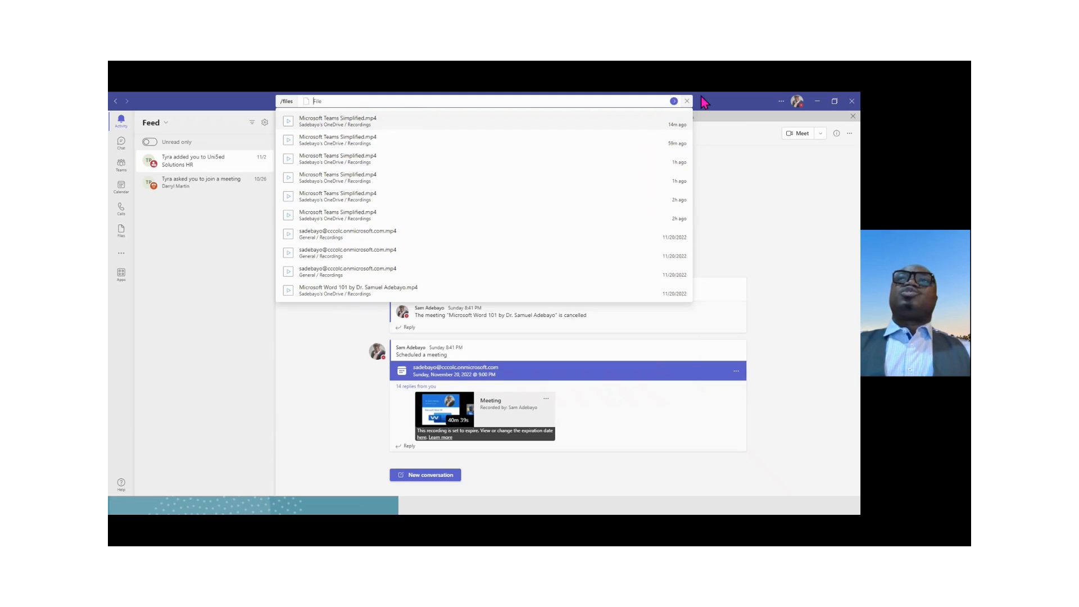
left_click(686, 102)
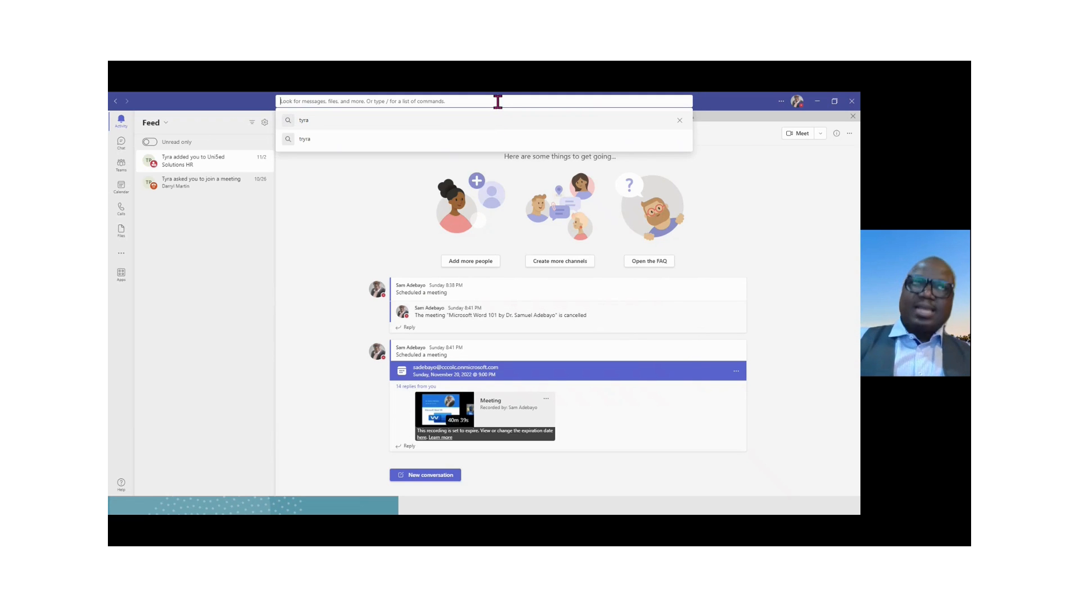
Run the /chat command to view the suggested message recipients, and close it without sending anything.
type("/")
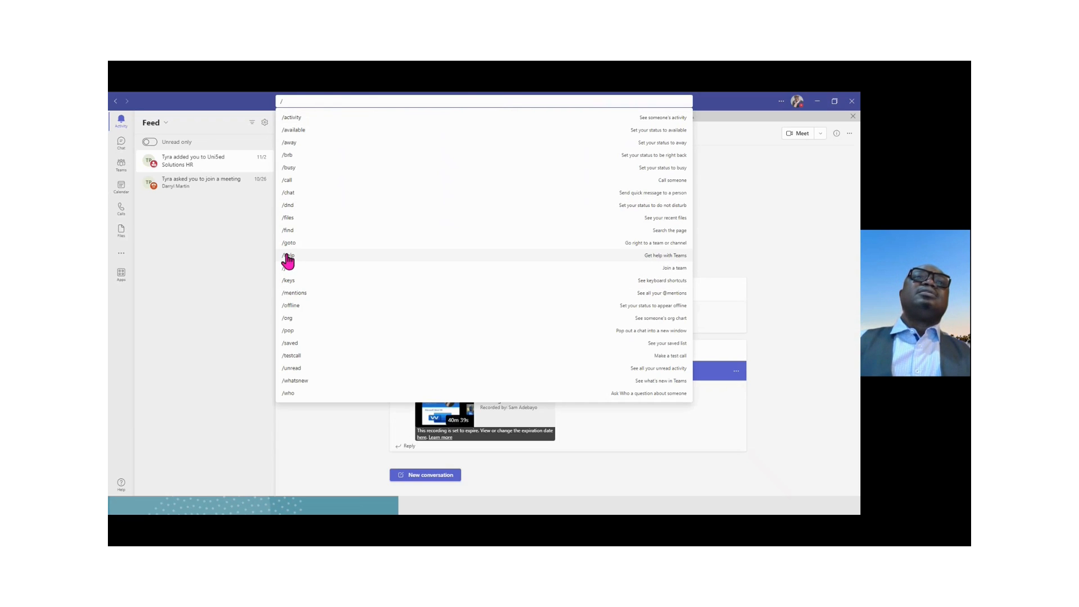
left_click(292, 194)
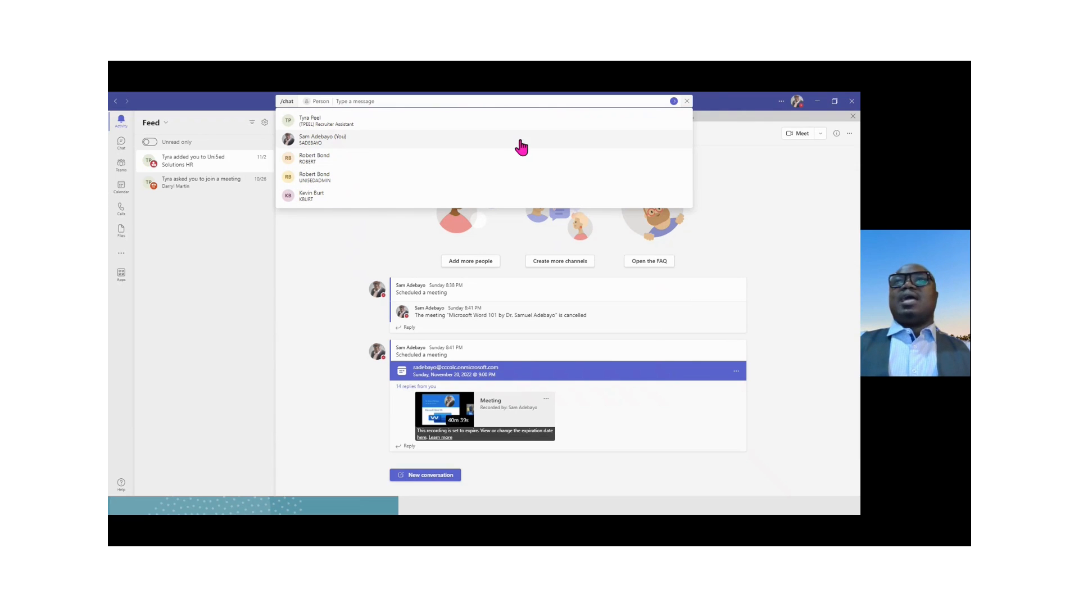
left_click(687, 103)
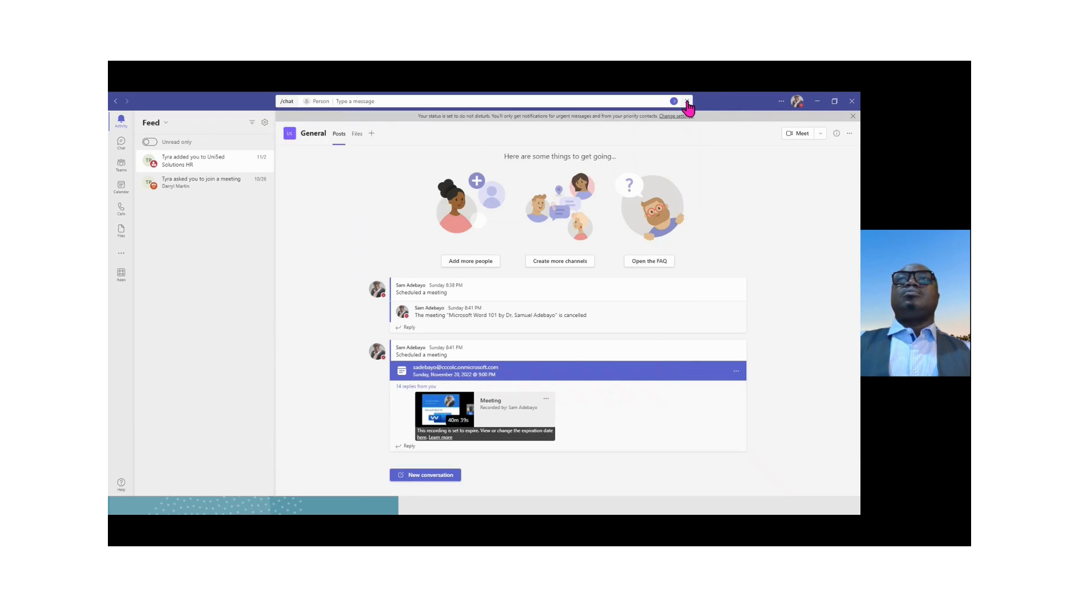
Remove the current profile picture, upload the account owner's portrait photo from the Pictures folder, and save it as the profile picture.
left_click(753, 157)
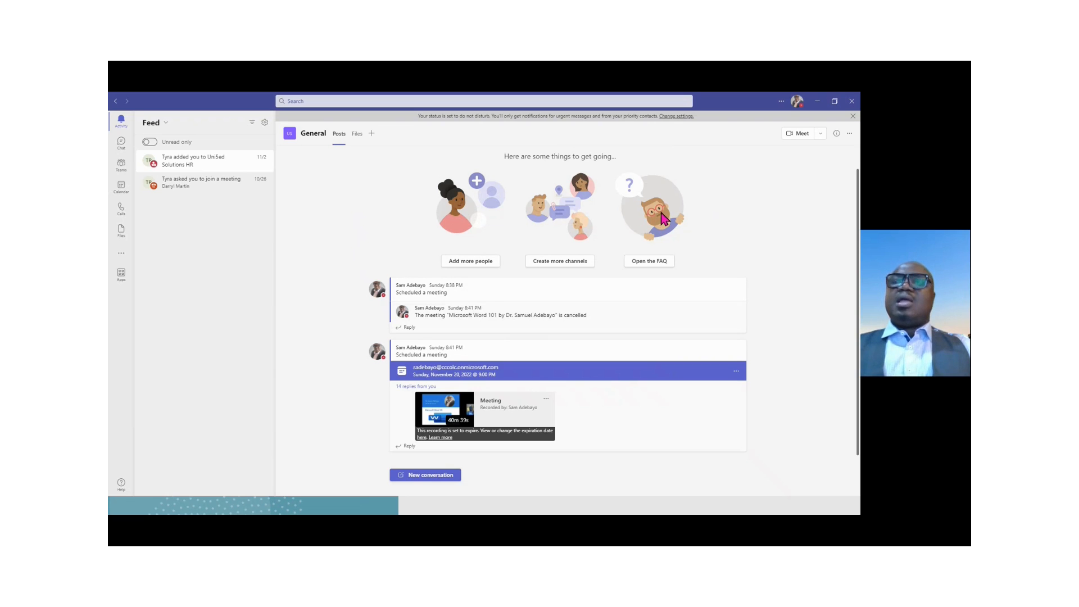
left_click(798, 106)
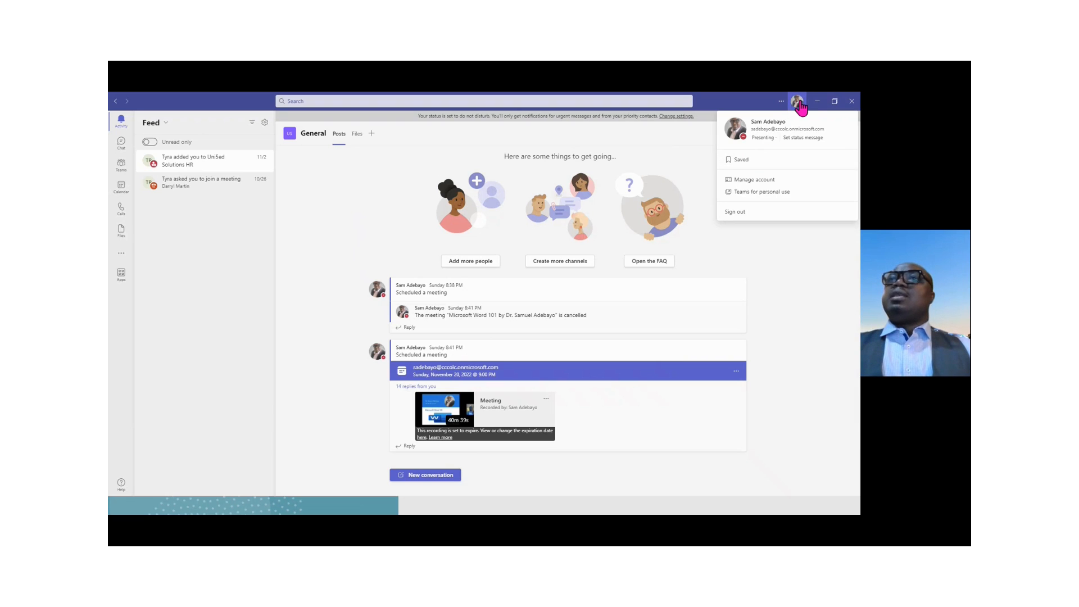
left_click(736, 133)
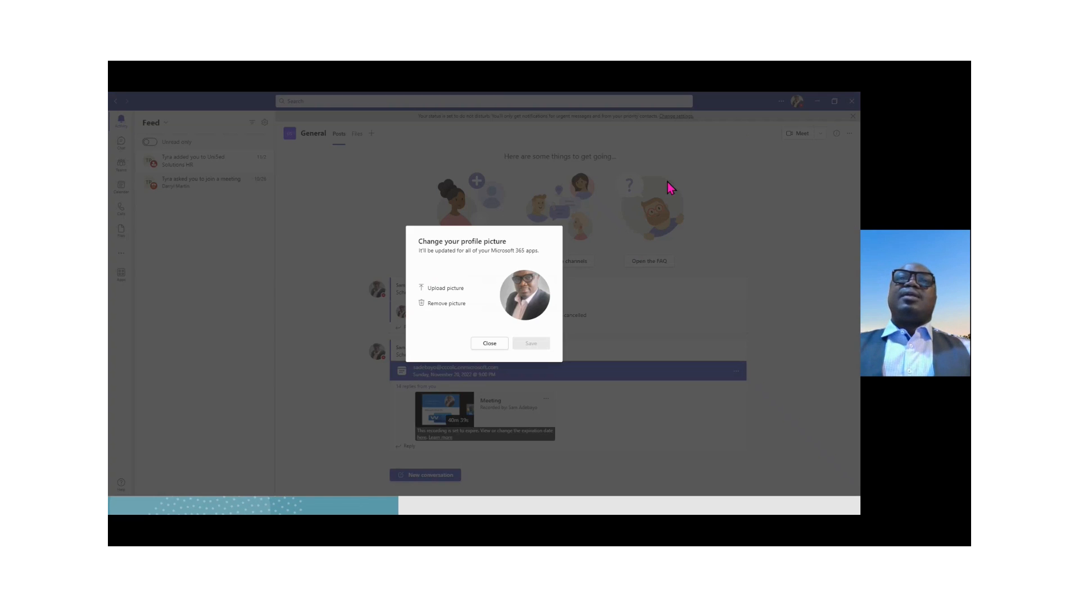
left_click(446, 304)
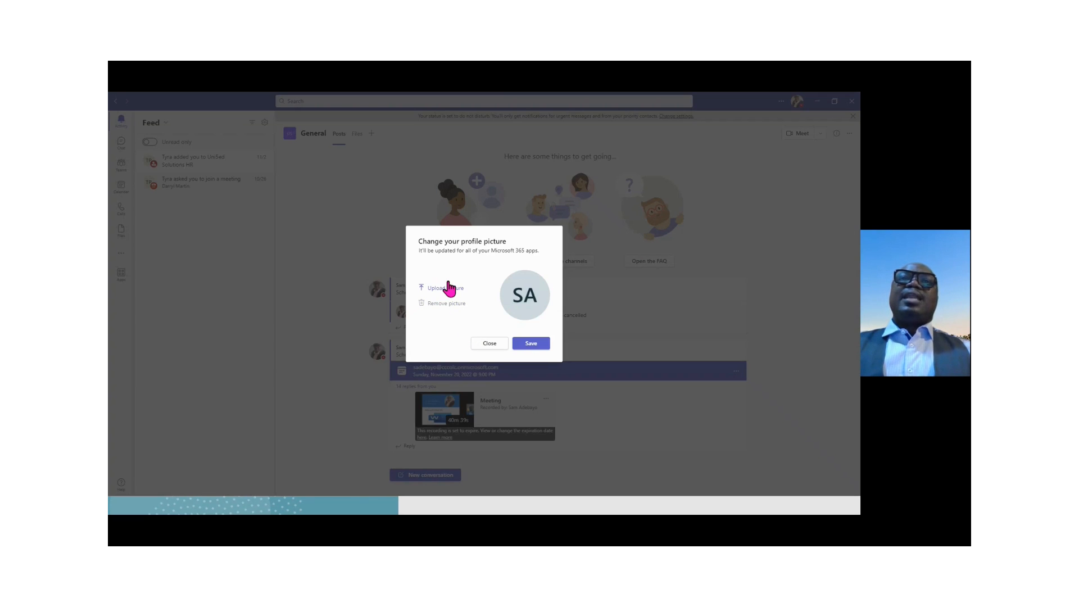
left_click(450, 288)
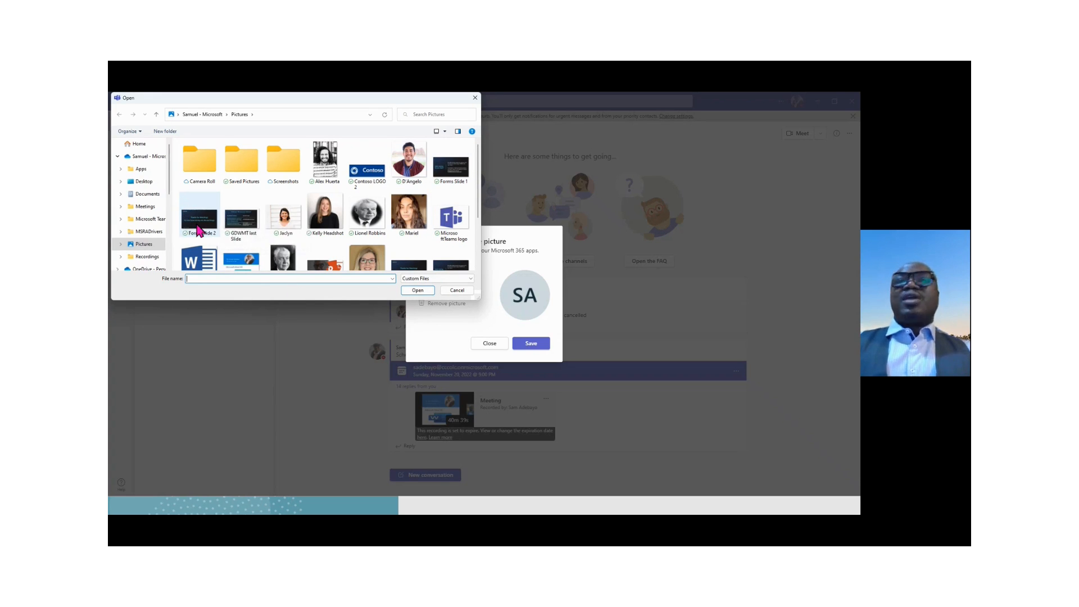
left_click_drag(479, 207, 479, 265)
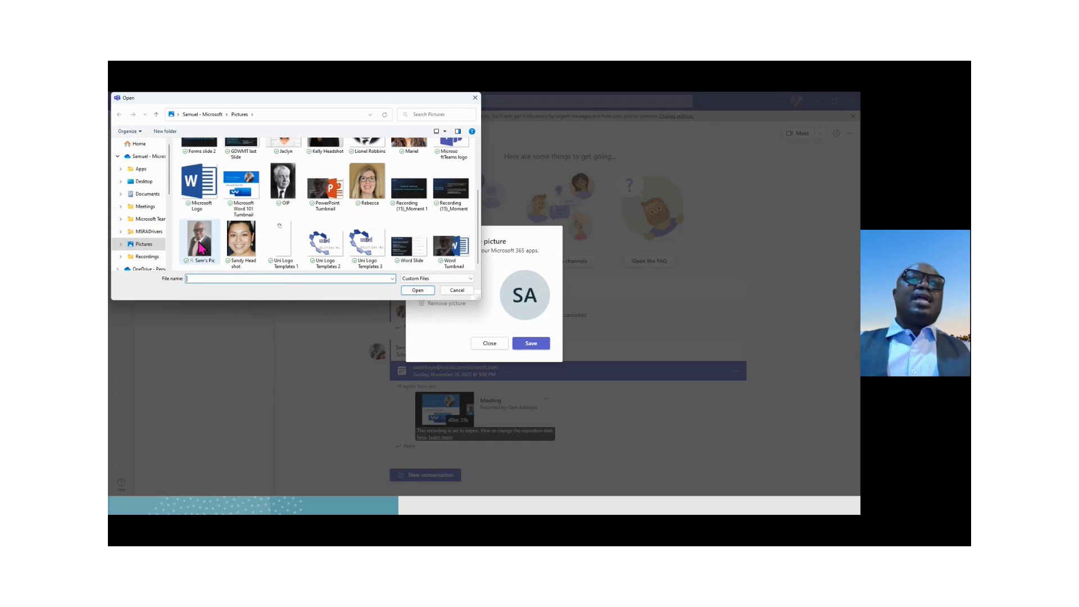
double_click(199, 248)
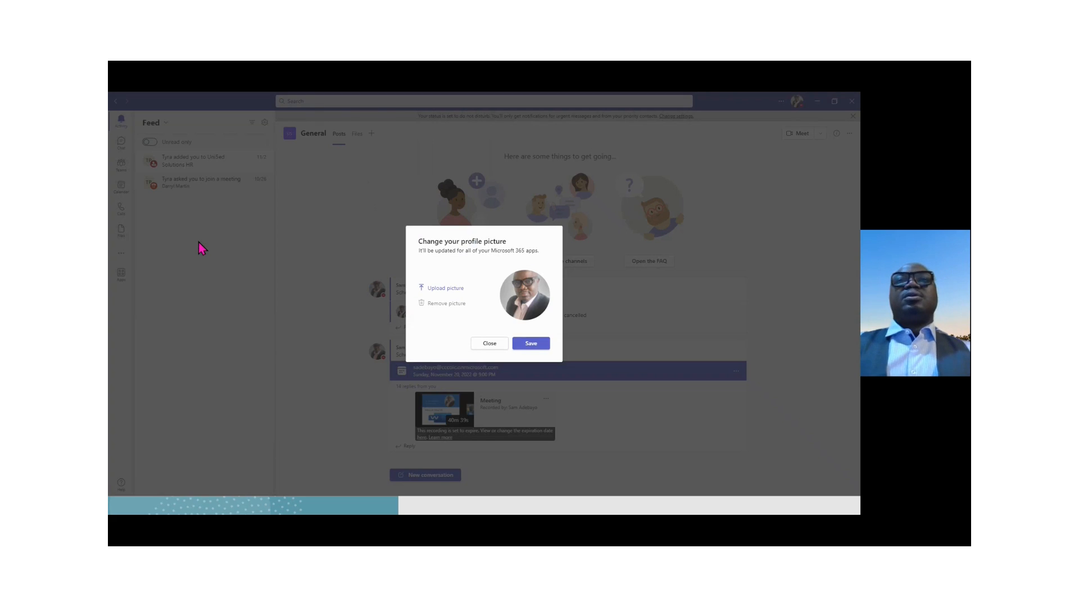
left_click(532, 343)
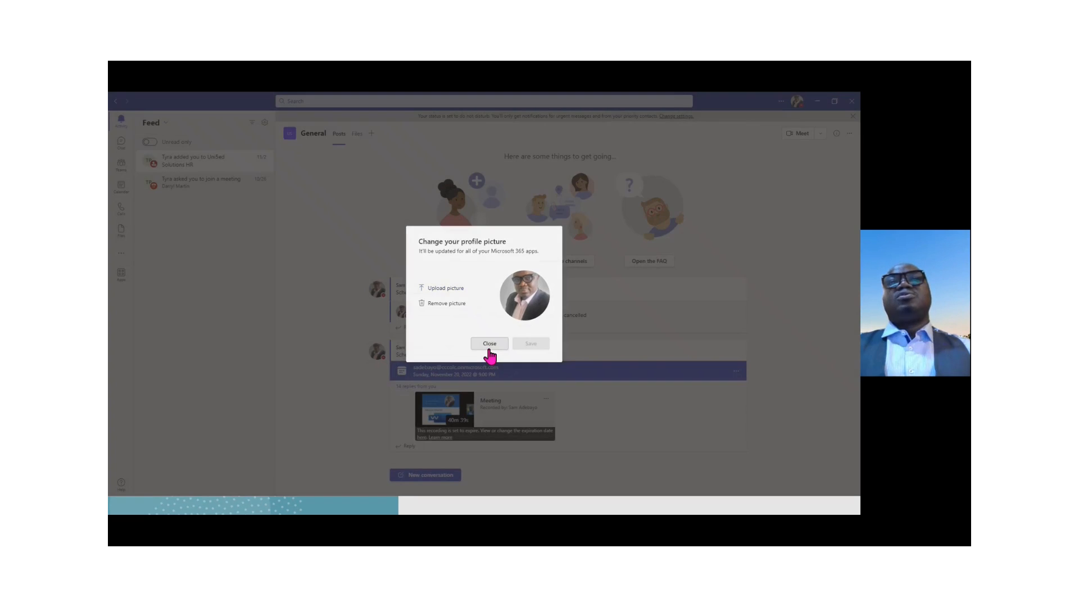
left_click(489, 344)
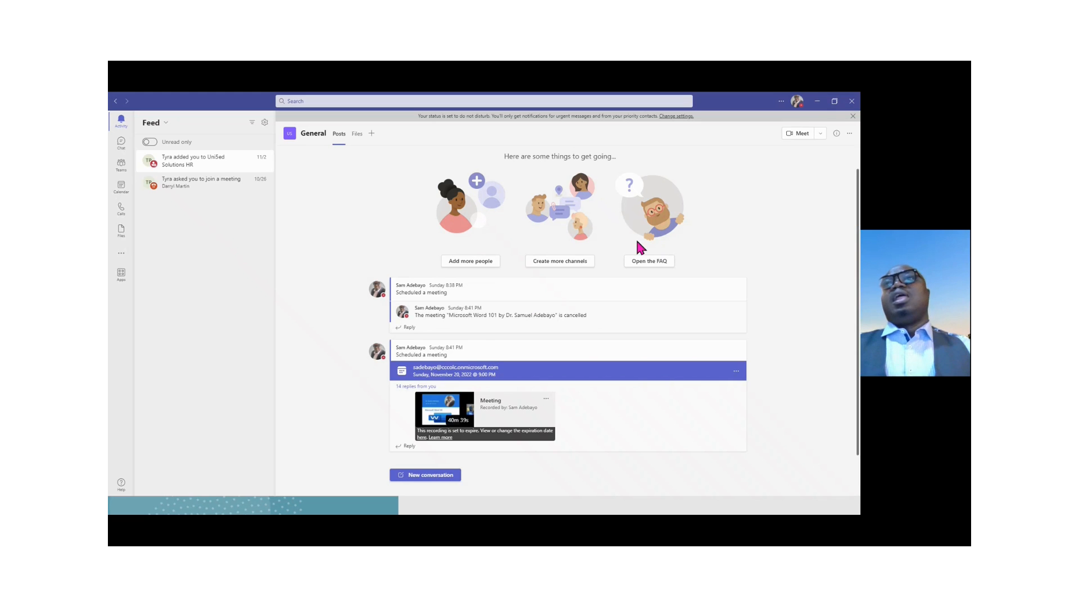
Start a new status message for the profile reading "I will be busy for the next 45 minutes. Please contact".
left_click(797, 102)
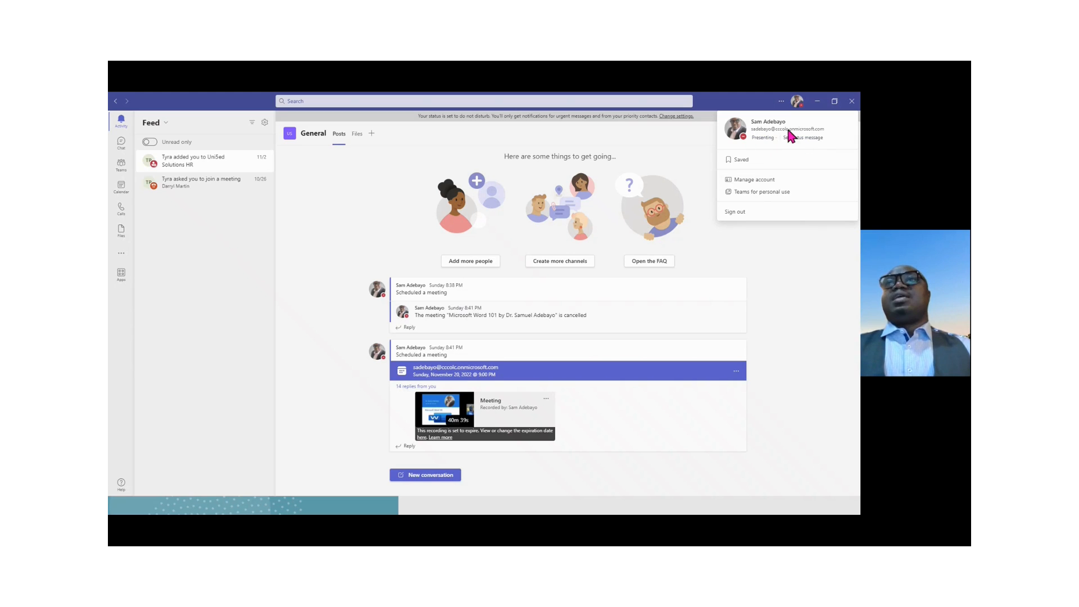
left_click(803, 137)
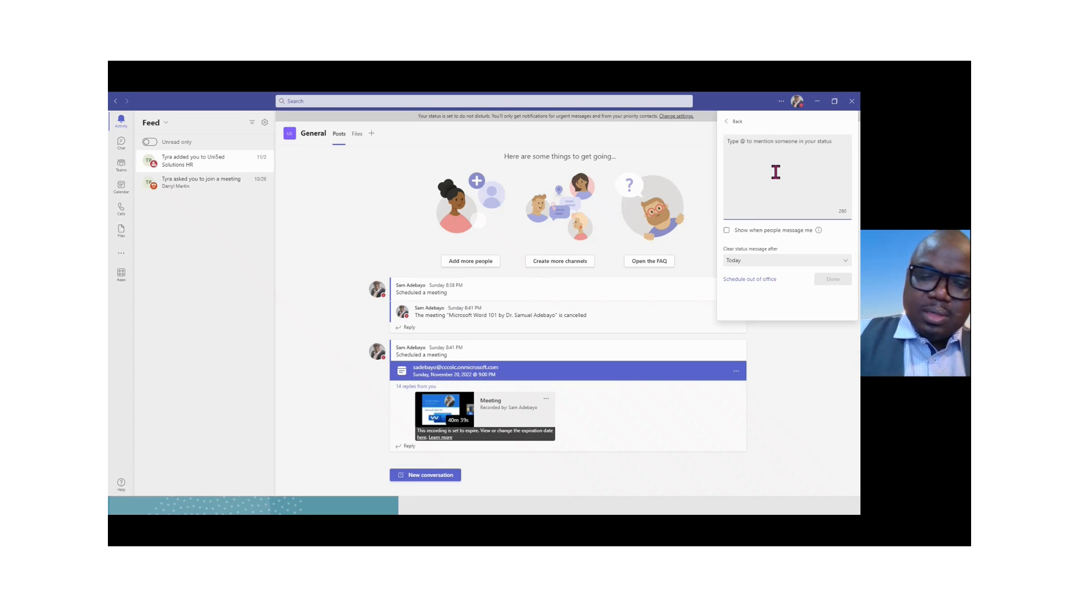
type("I will be b")
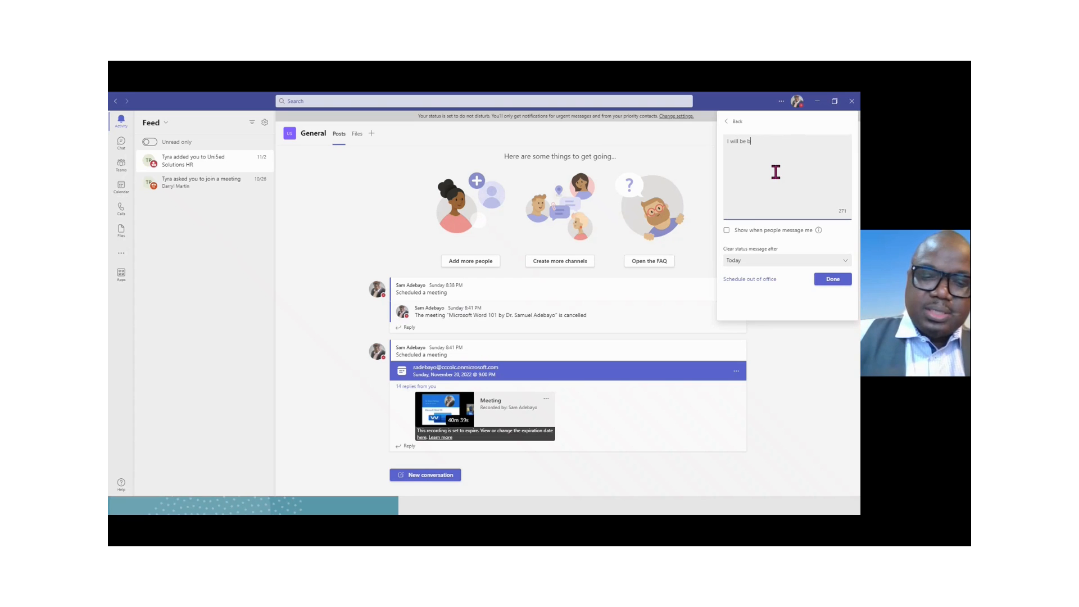
type("usy for the nex")
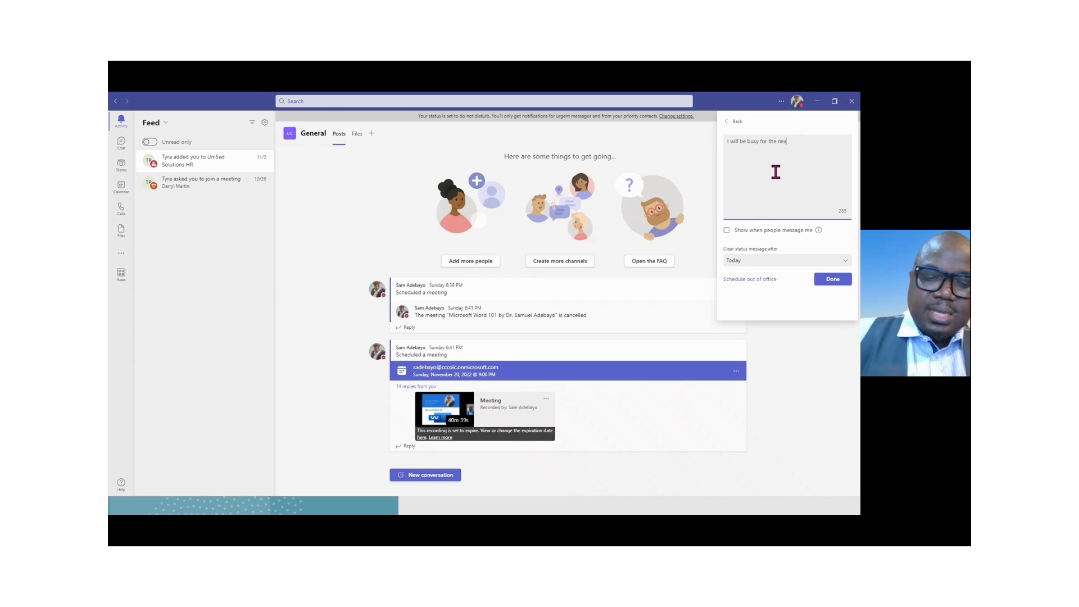
type("t 45 minutes.")
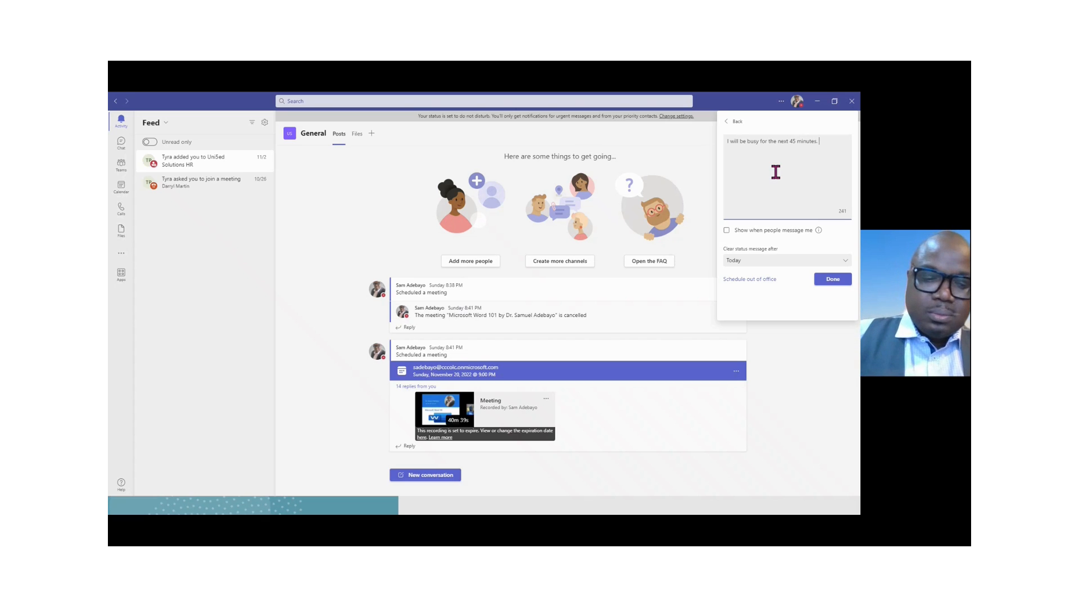
type(" Pleas")
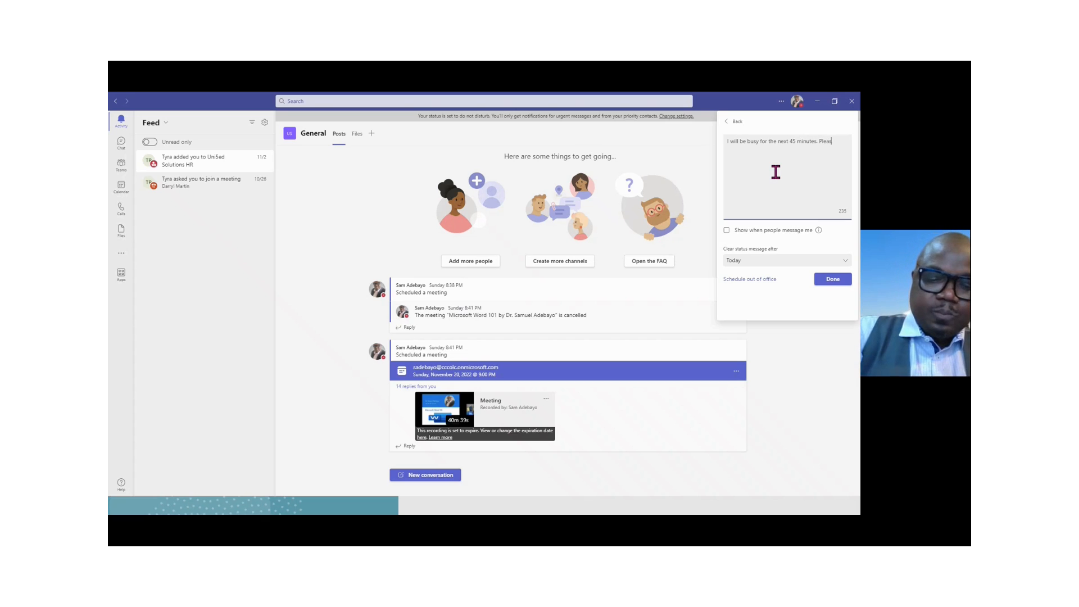
type("e contact B")
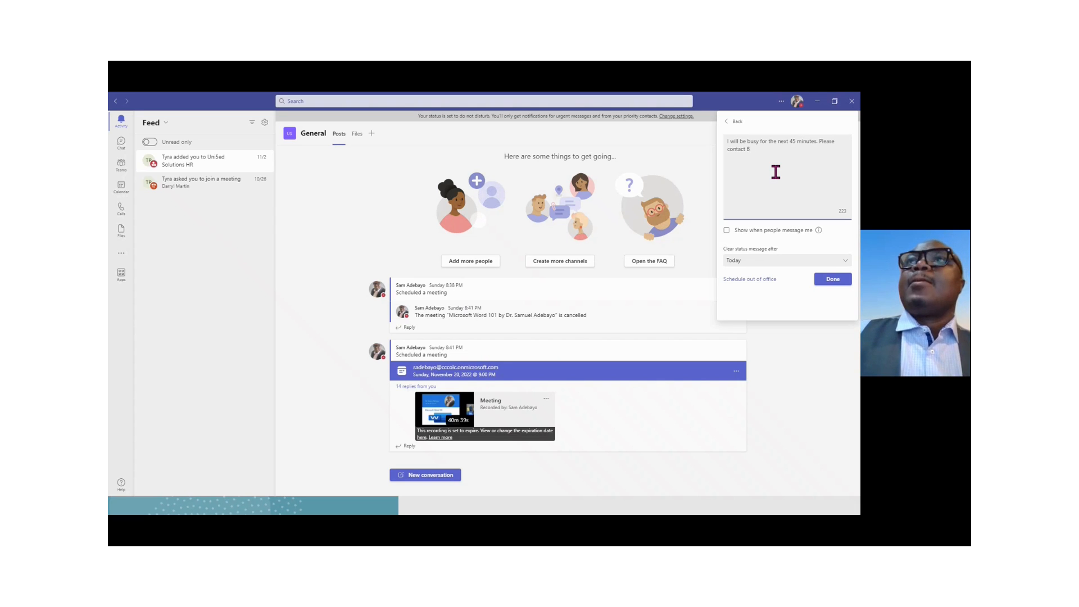
Mention a colleague in the status message with an @ tag, and finish the sentence with "for assistance.", correcting its spelling.
type("@")
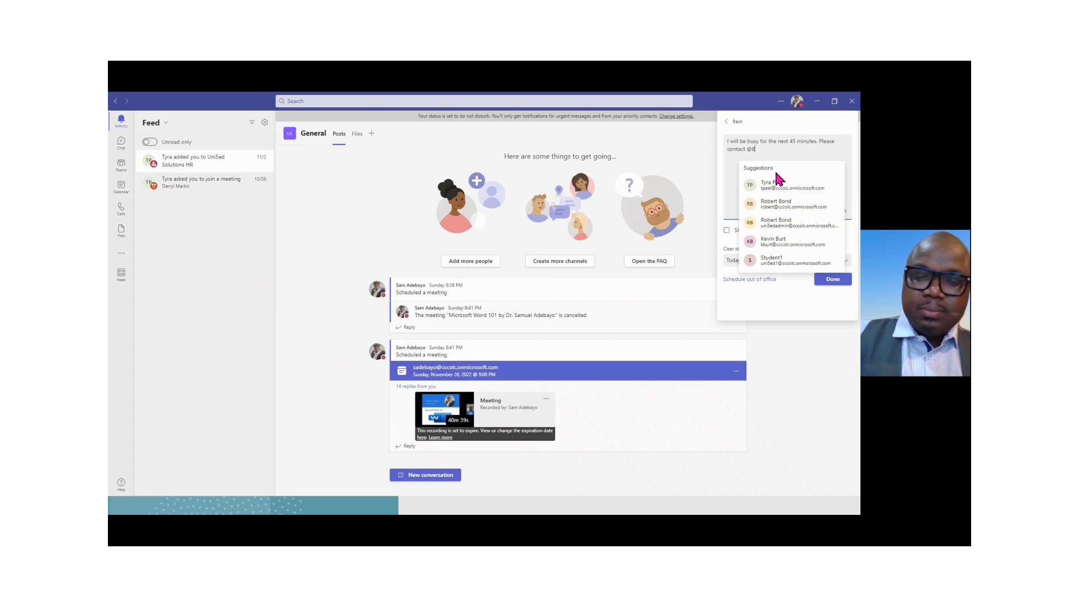
type("Bob")
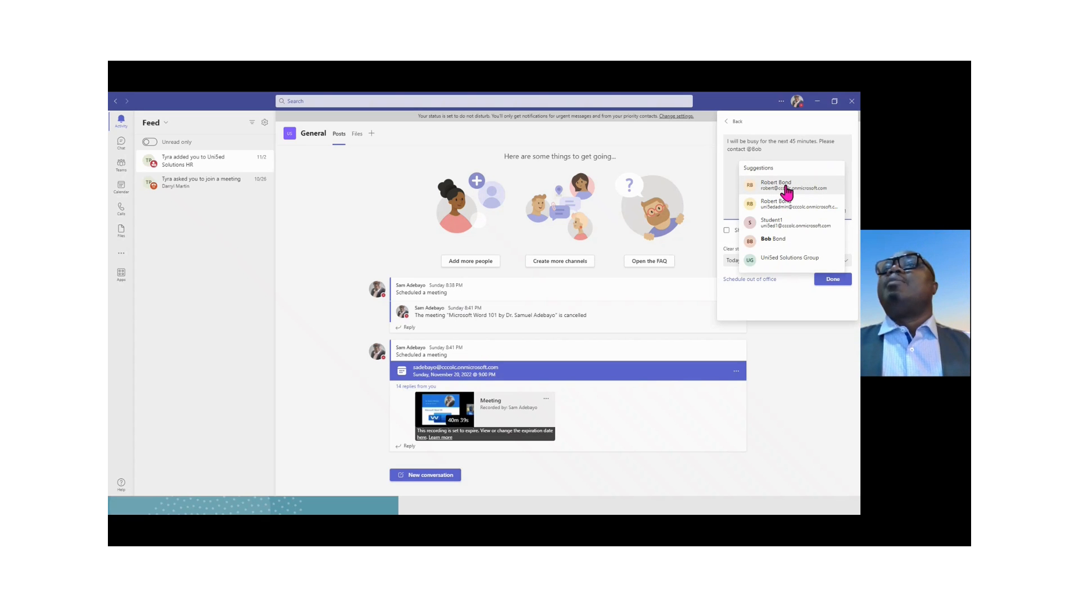
left_click(786, 191)
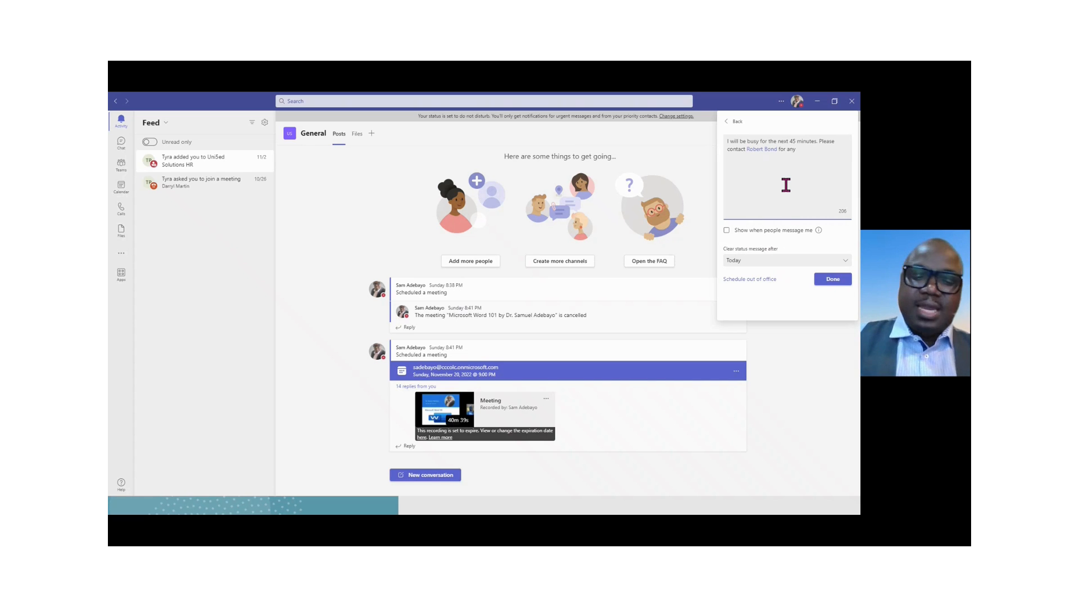
type("iss")
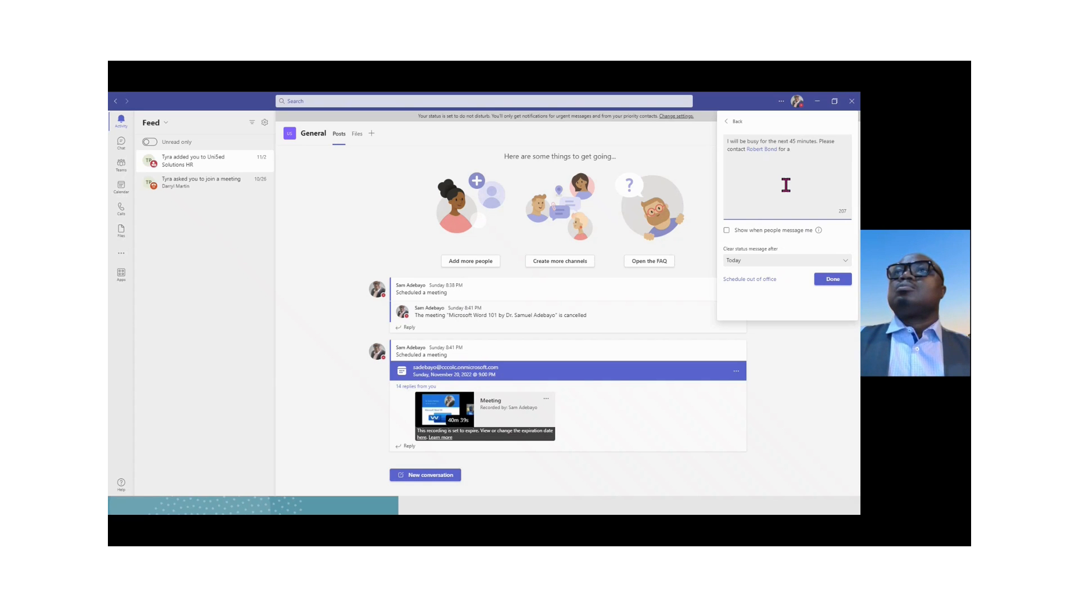
type("assissance.")
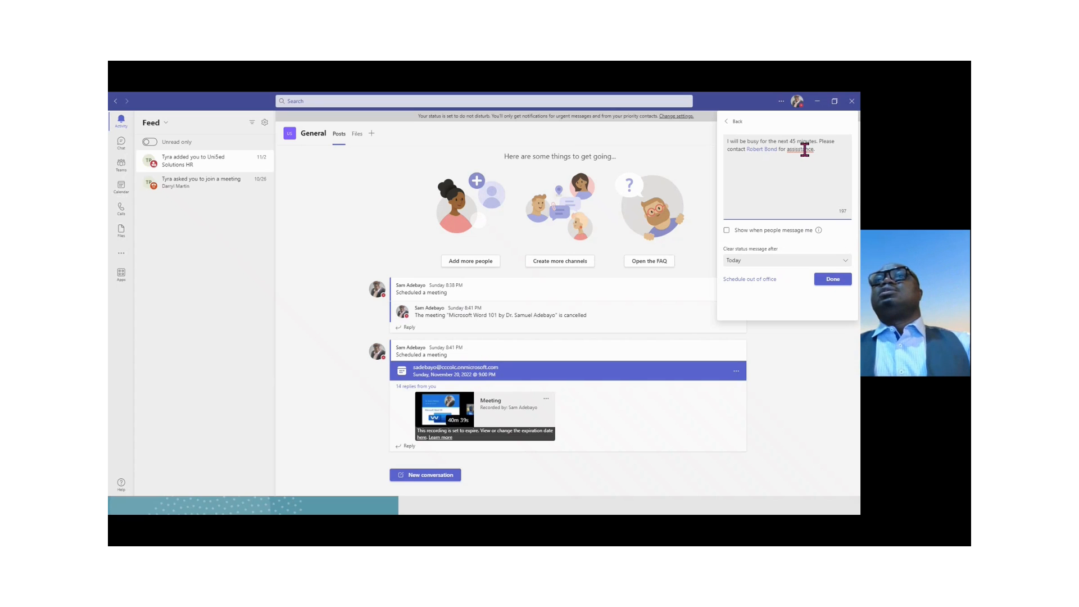
right_click(801, 149)
left_click(806, 157)
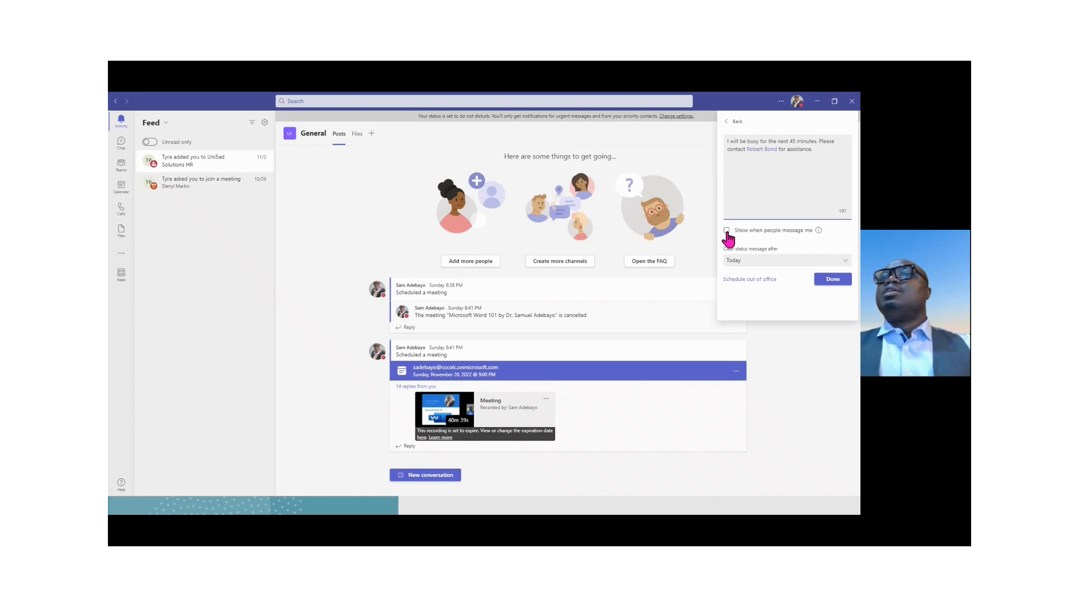
Show the status message when people send messages, set it to clear after 1 Hour, and save it.
left_click(726, 231)
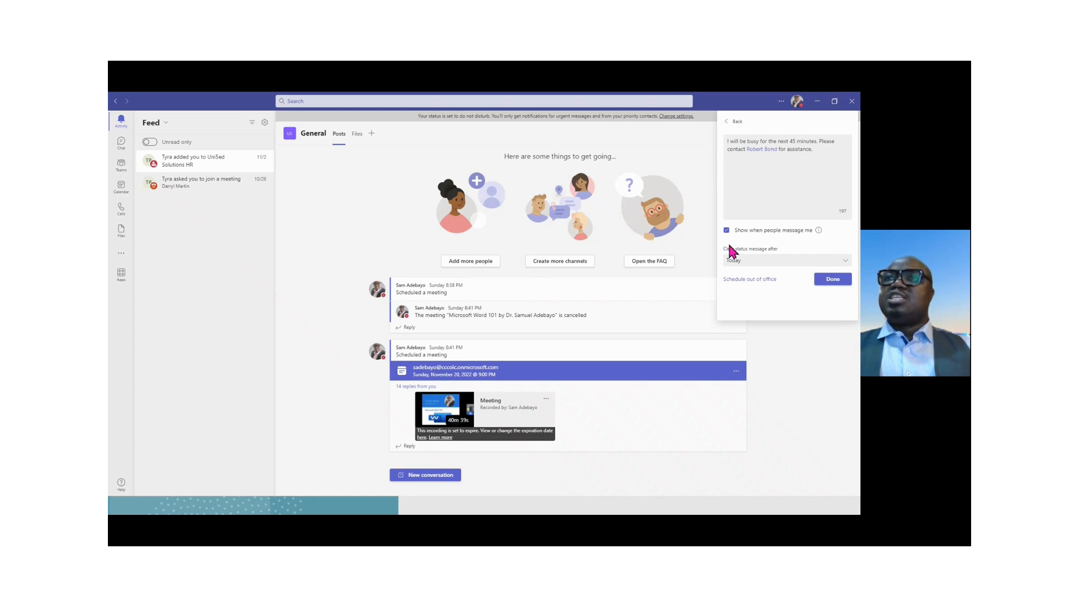
left_click(846, 262)
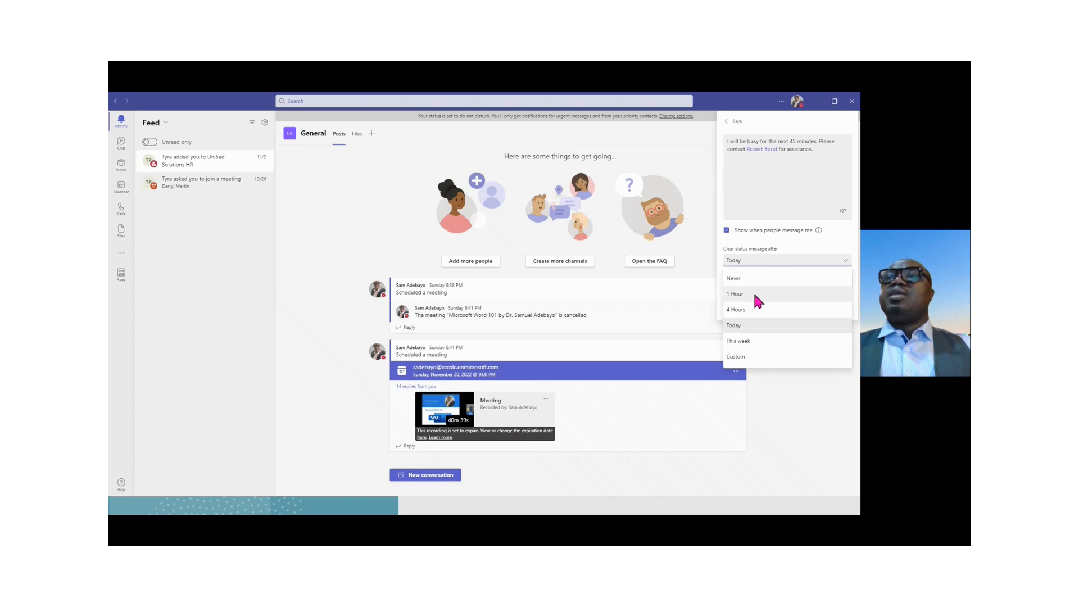
left_click(741, 292)
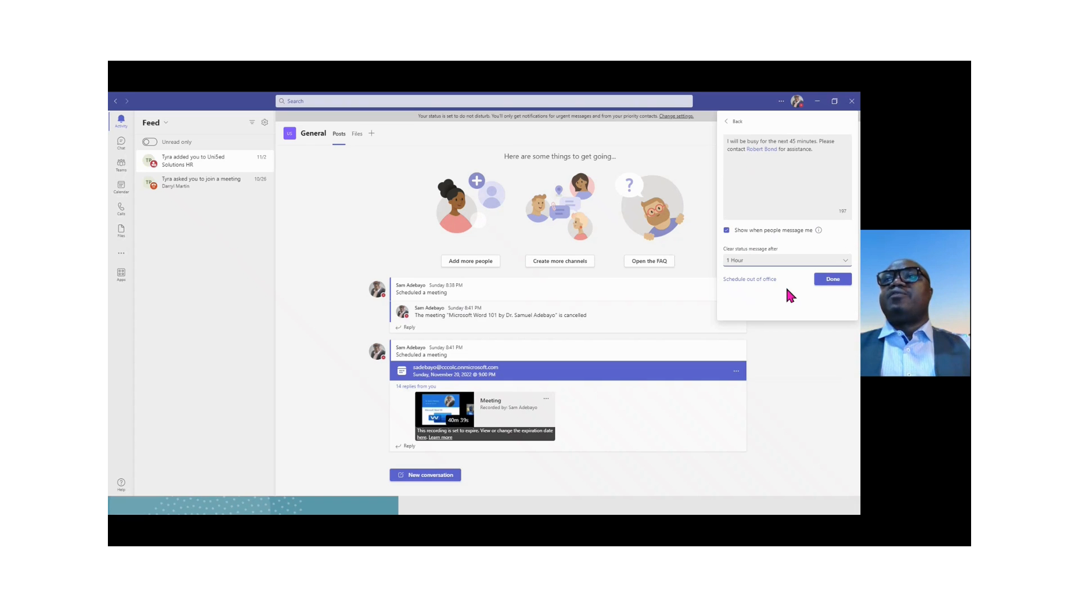
left_click(834, 280)
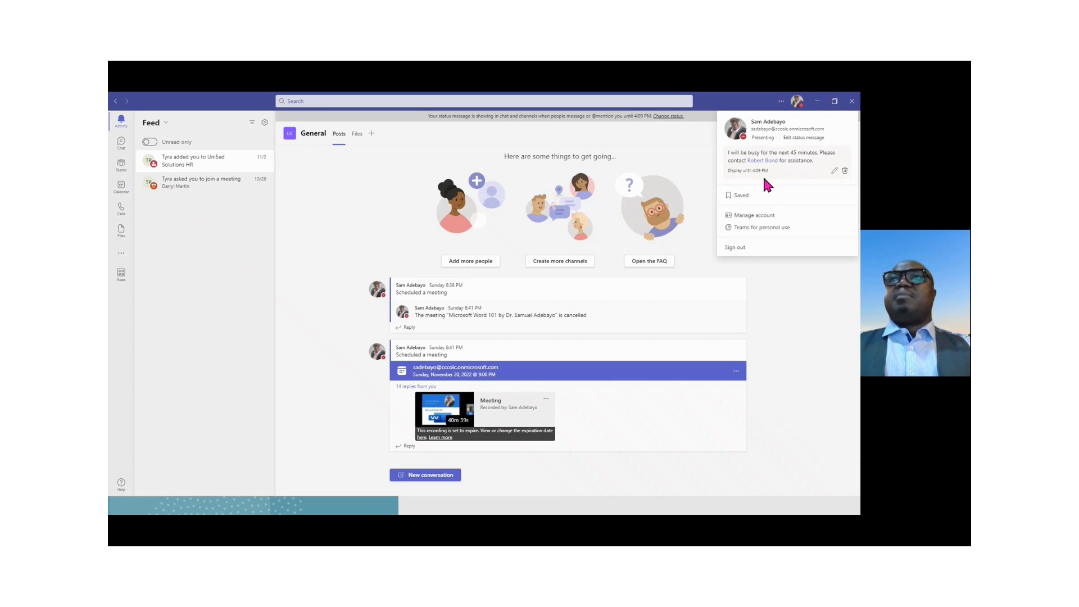
Review the account management page and all the privacy settings without changing them, and close the settings.
mouse_move(755, 168)
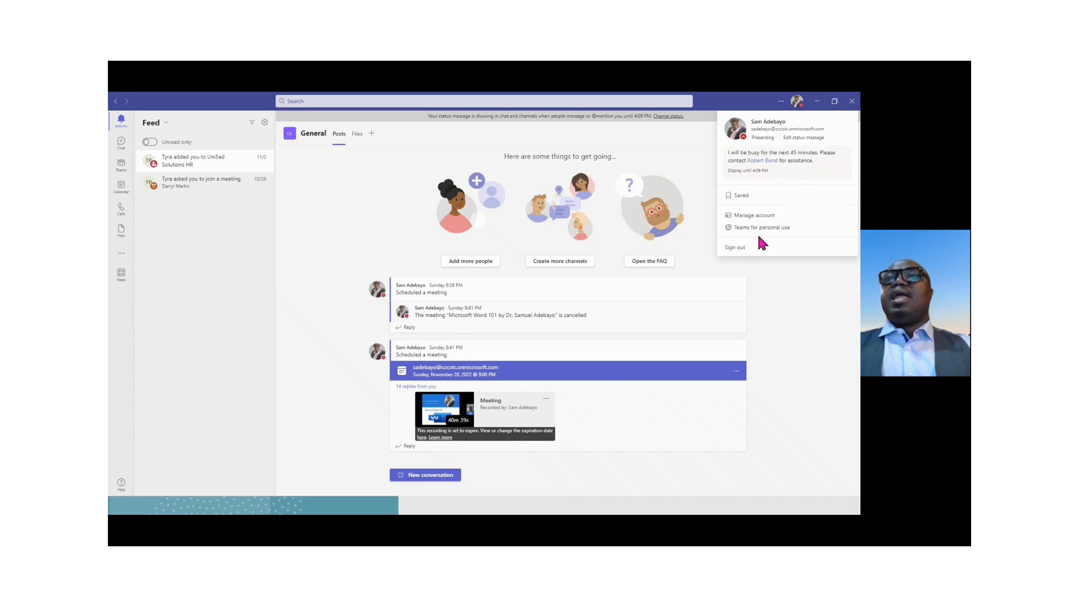
left_click(753, 215)
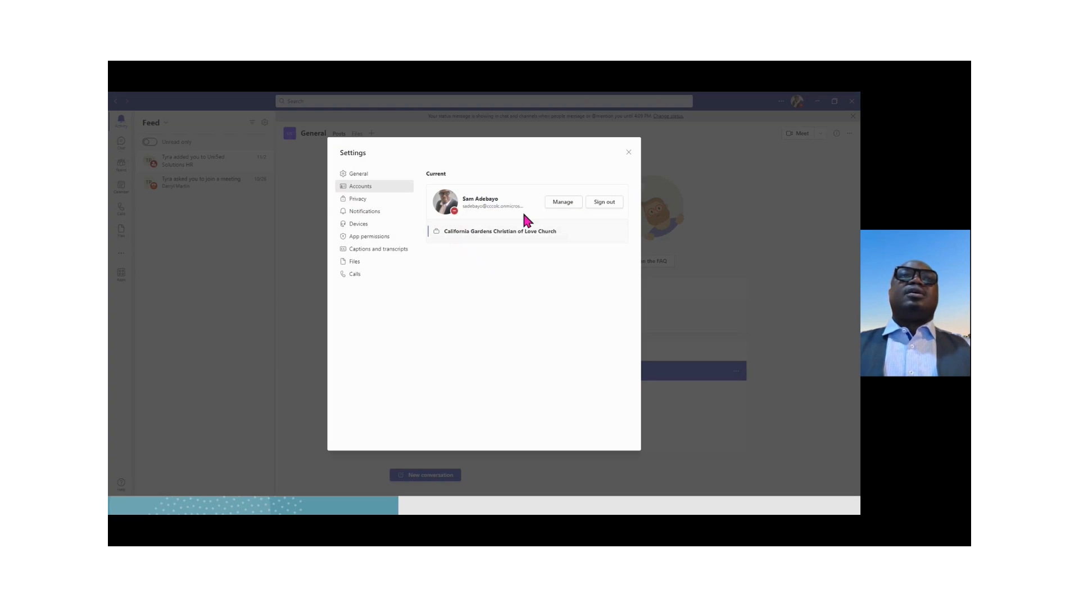
left_click(358, 204)
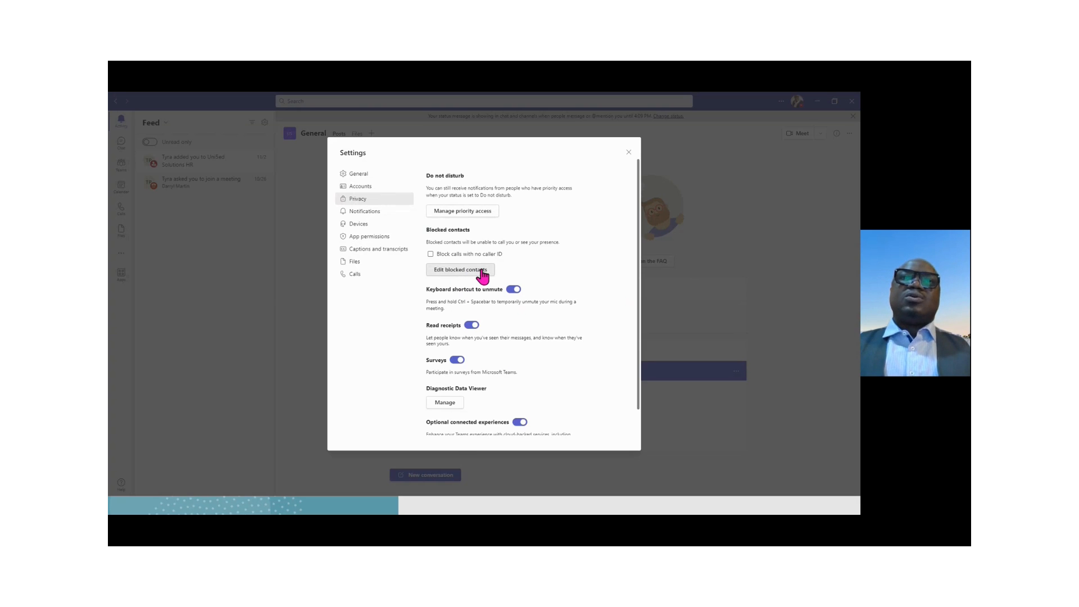
left_click_drag(642, 379, 642, 411)
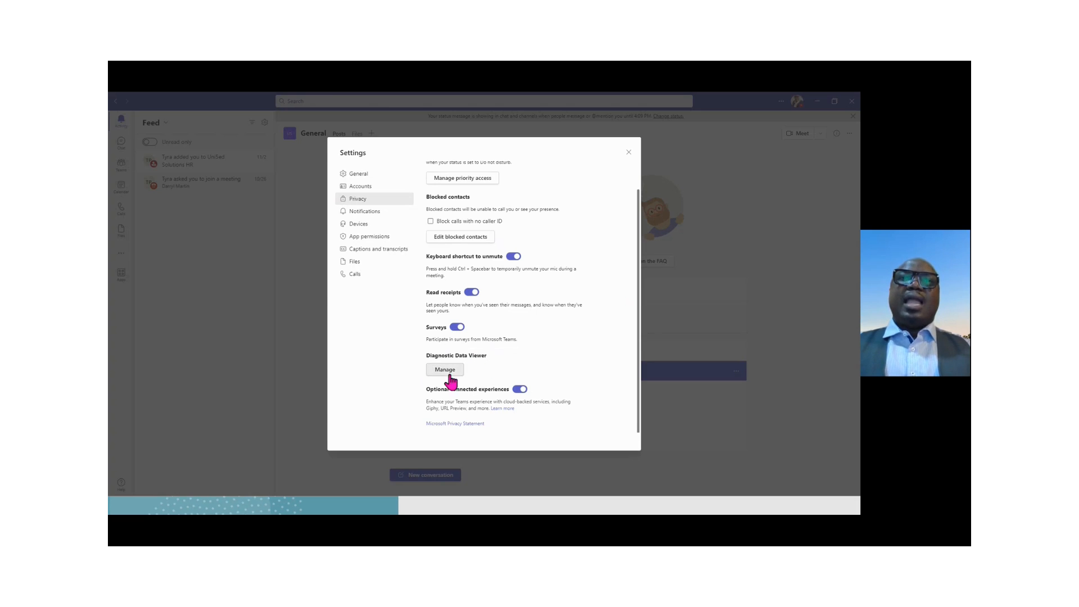
left_click(628, 153)
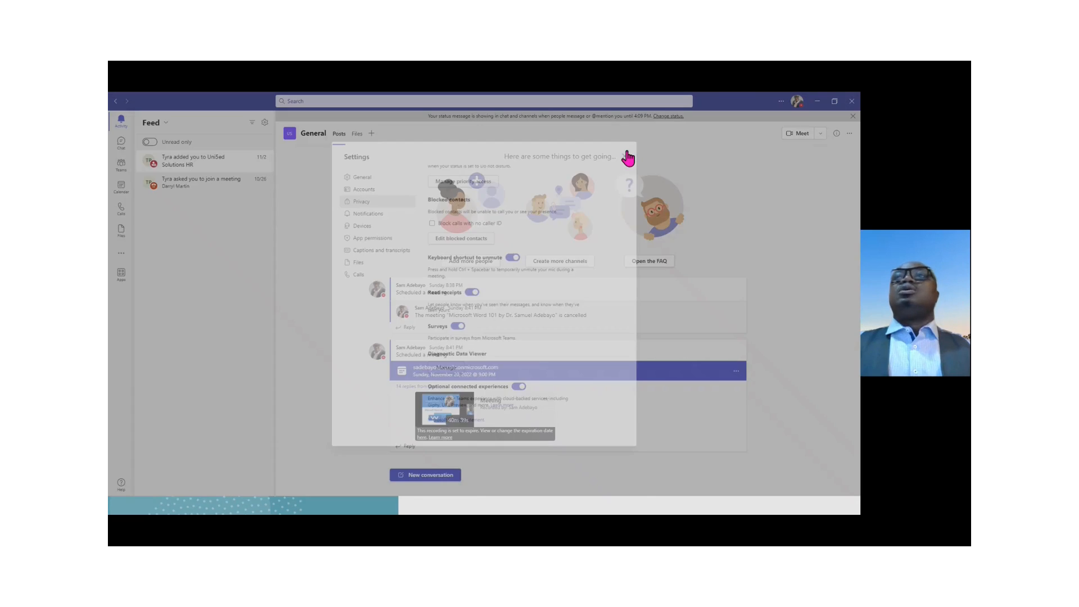
Examine the General settings, from theme and chat density through application, language, display, out of office and suggested replies.
left_click(781, 102)
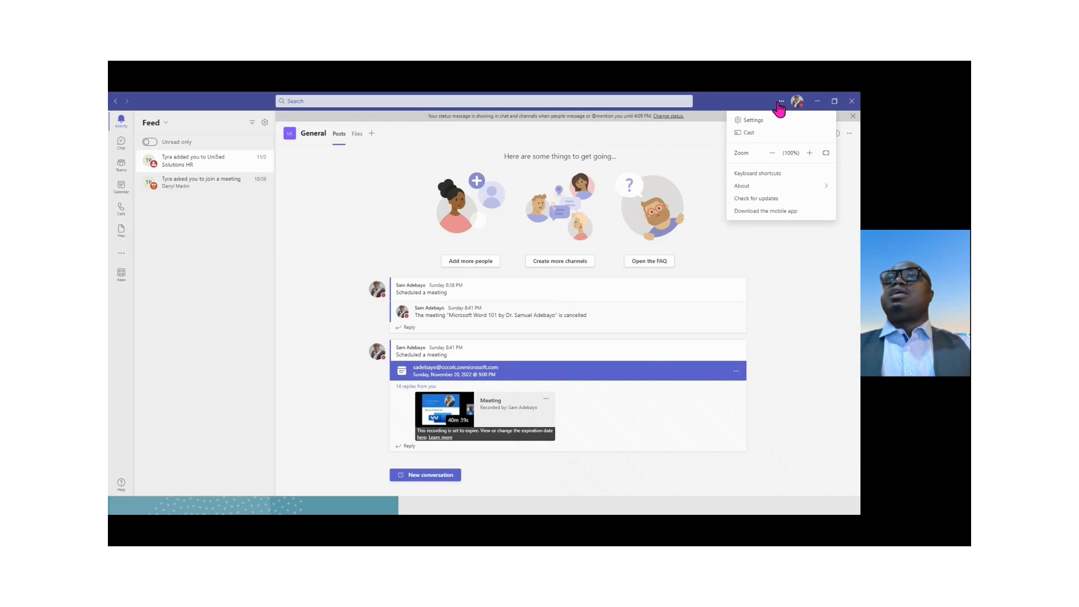
left_click(753, 121)
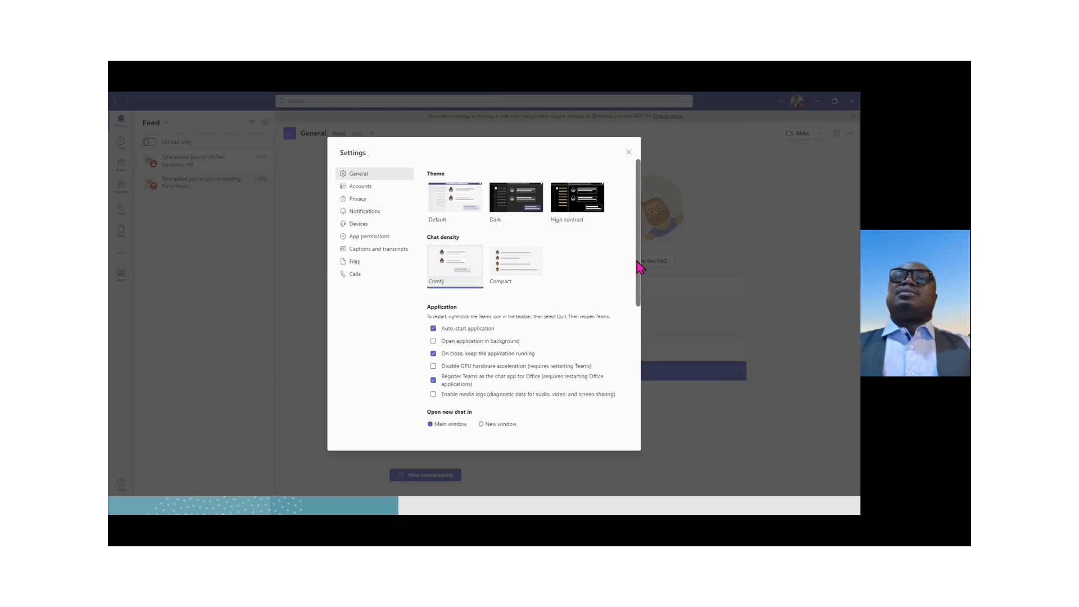
left_click_drag(636, 261, 622, 163)
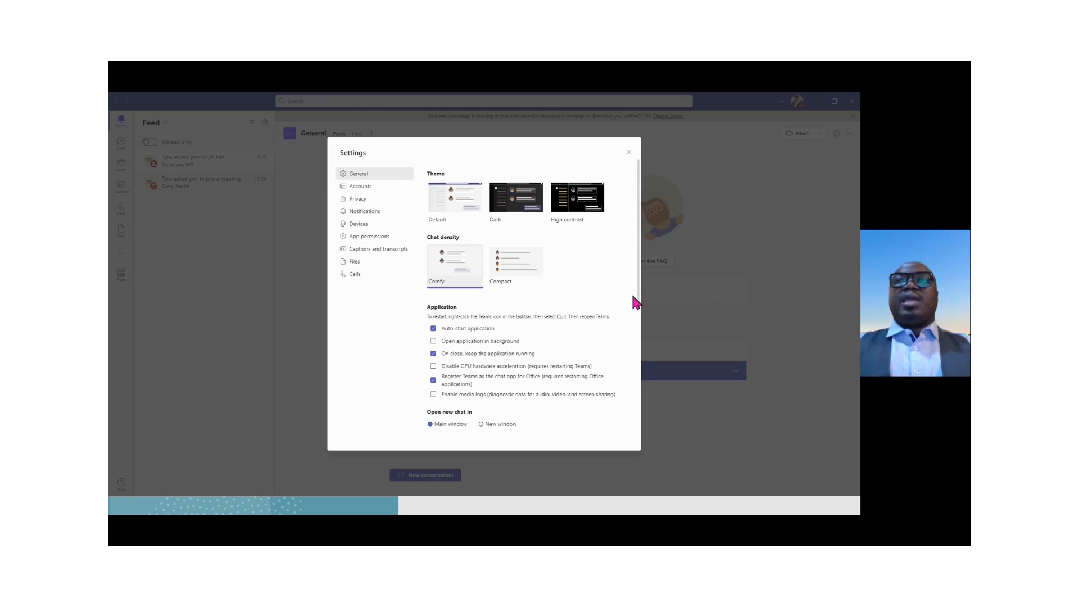
left_click_drag(641, 301, 642, 416)
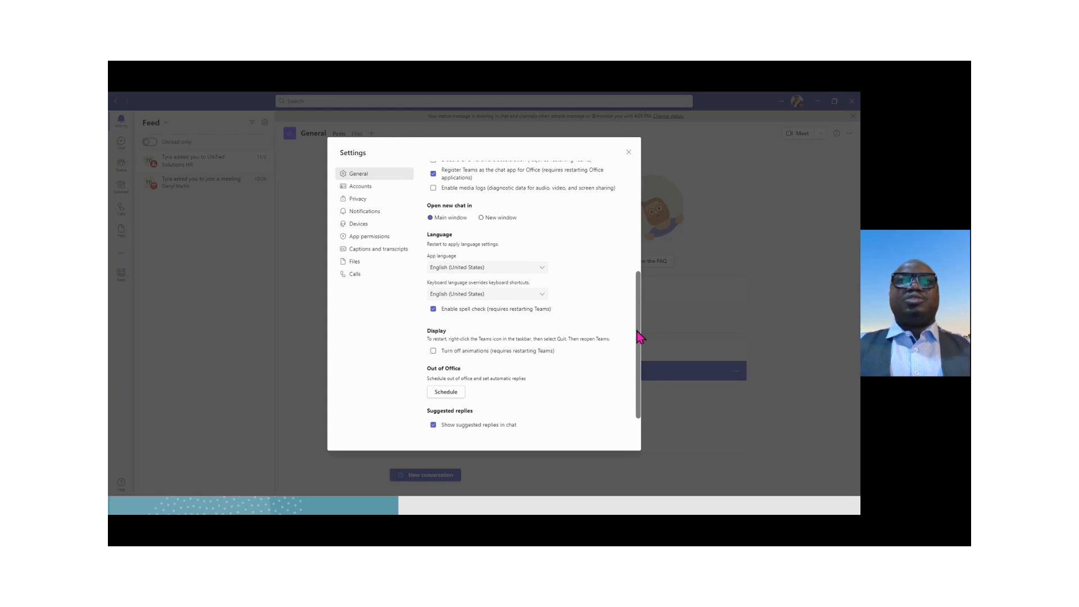
Review the privacy settings, open the priority access page for Do not disturb, and close it without adding anyone.
left_click_drag(639, 337, 619, 265)
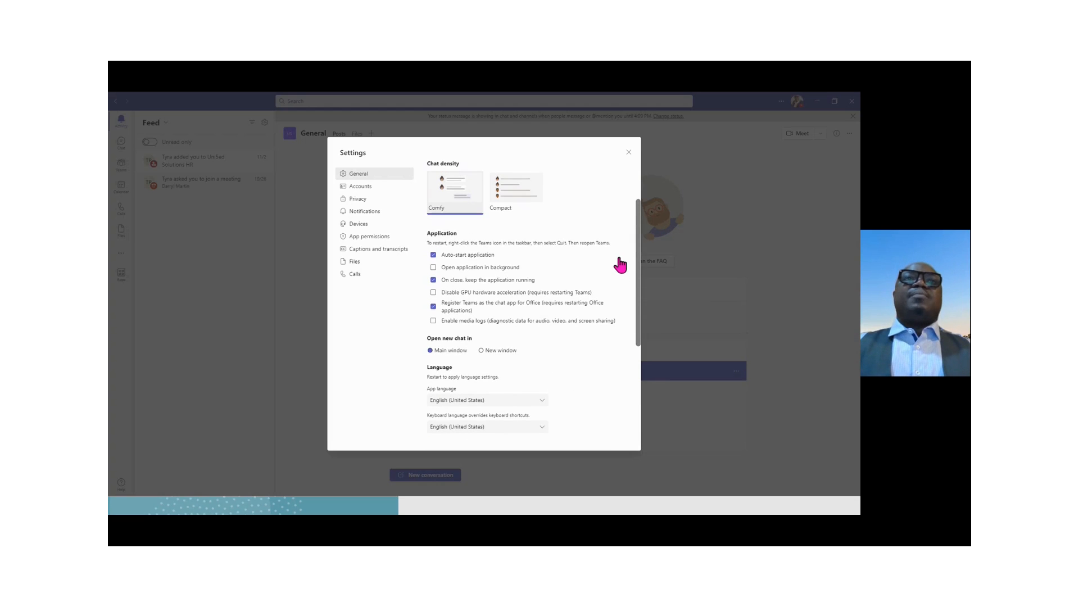
left_click(360, 200)
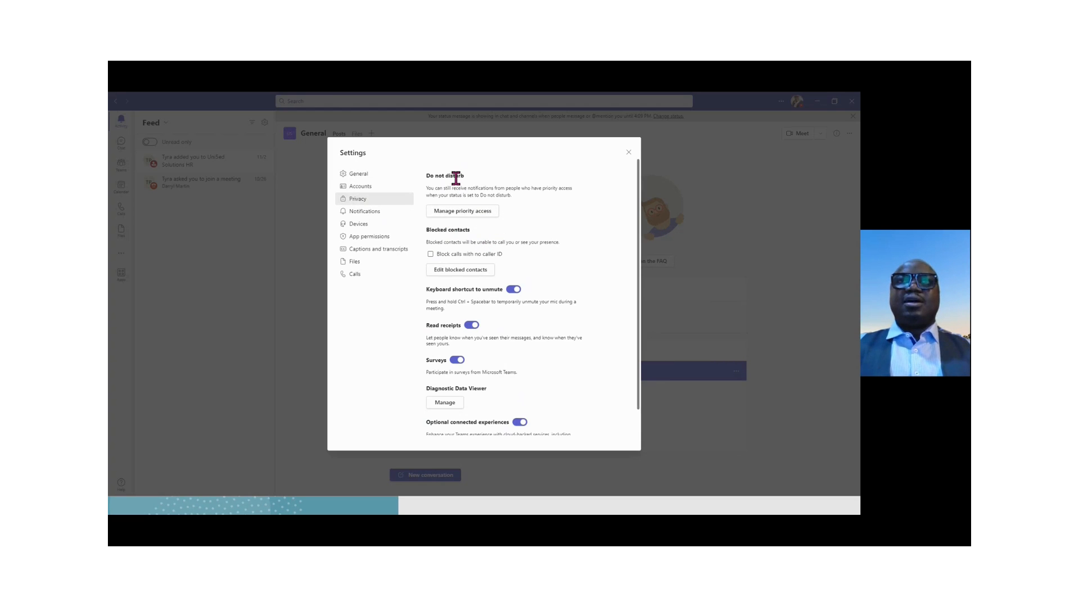
left_click(479, 210)
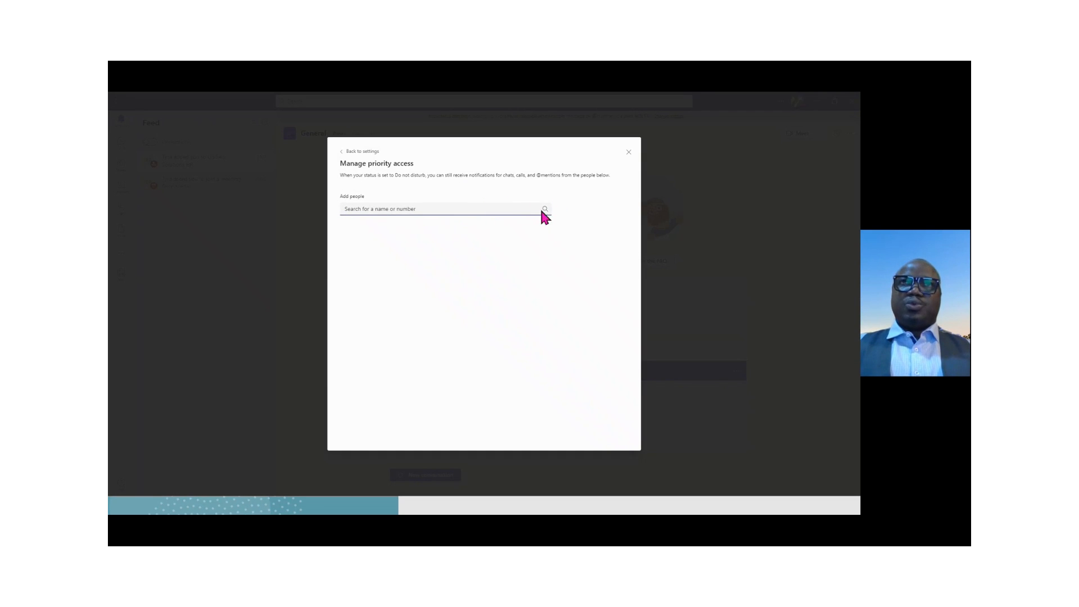
left_click(628, 153)
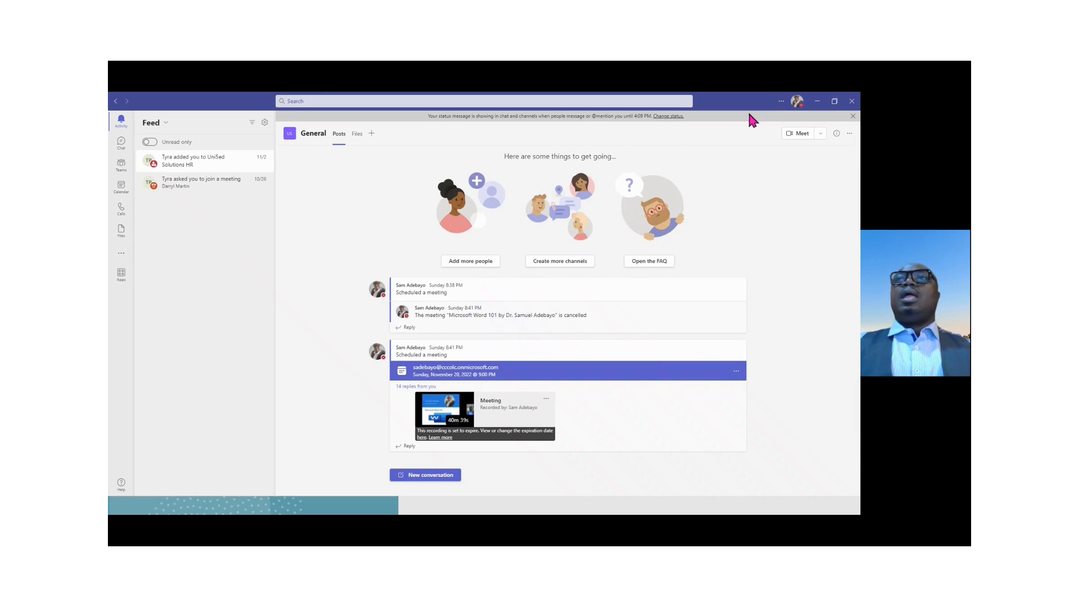
Reopen the settings and set missed activity emails in the notification settings to As soon as possible.
left_click(780, 102)
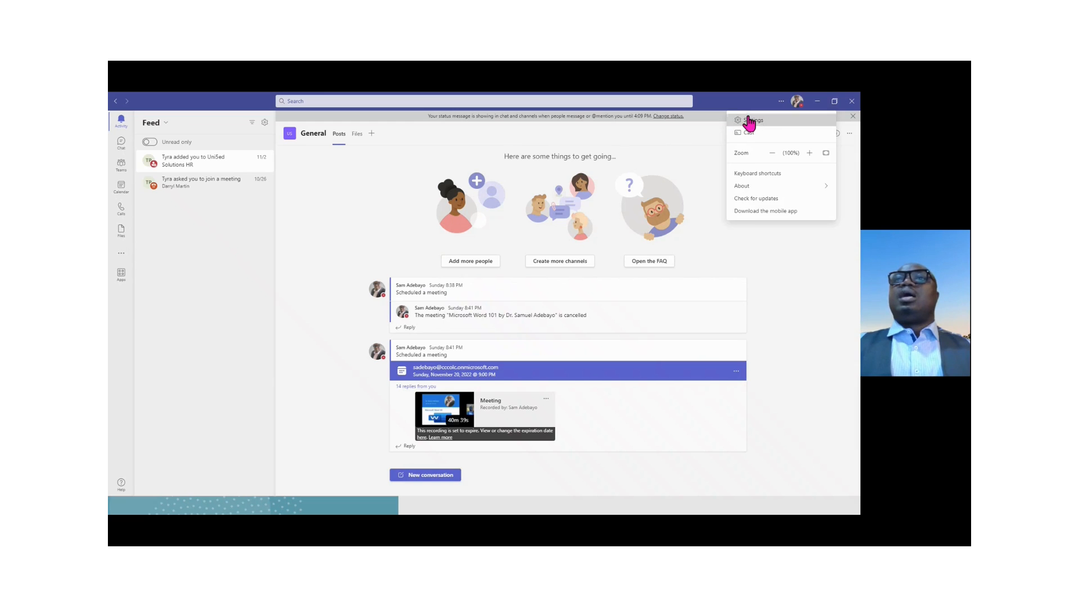
key("Escape")
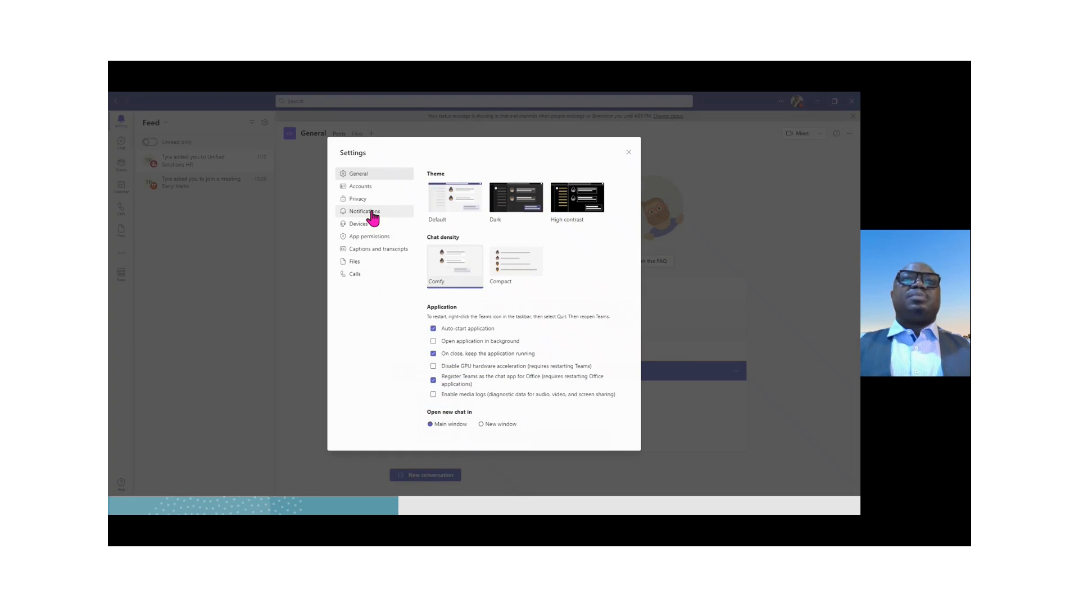
left_click(365, 203)
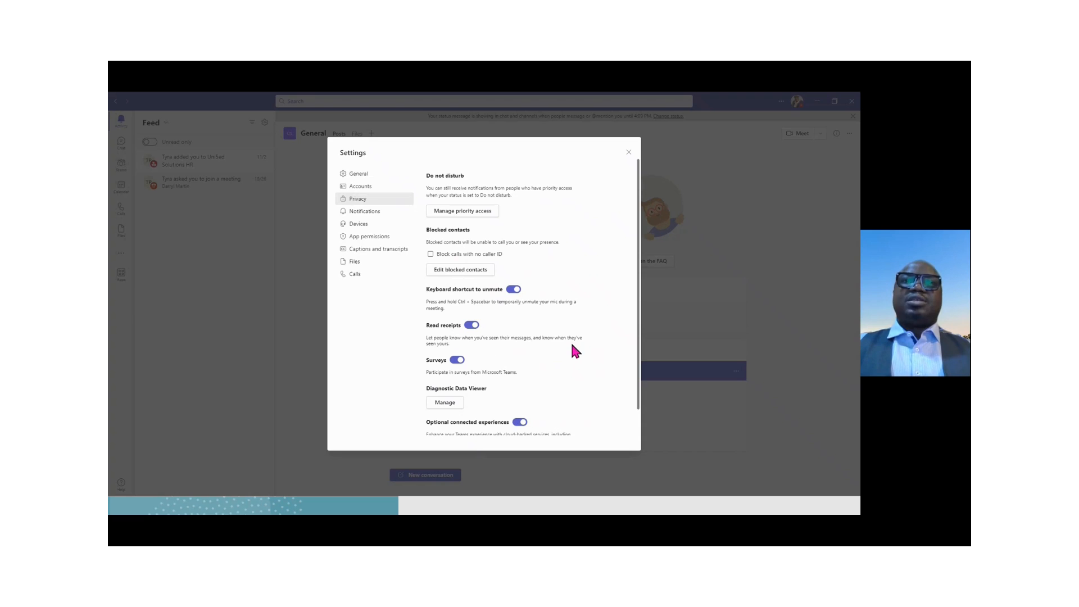
left_click(364, 211)
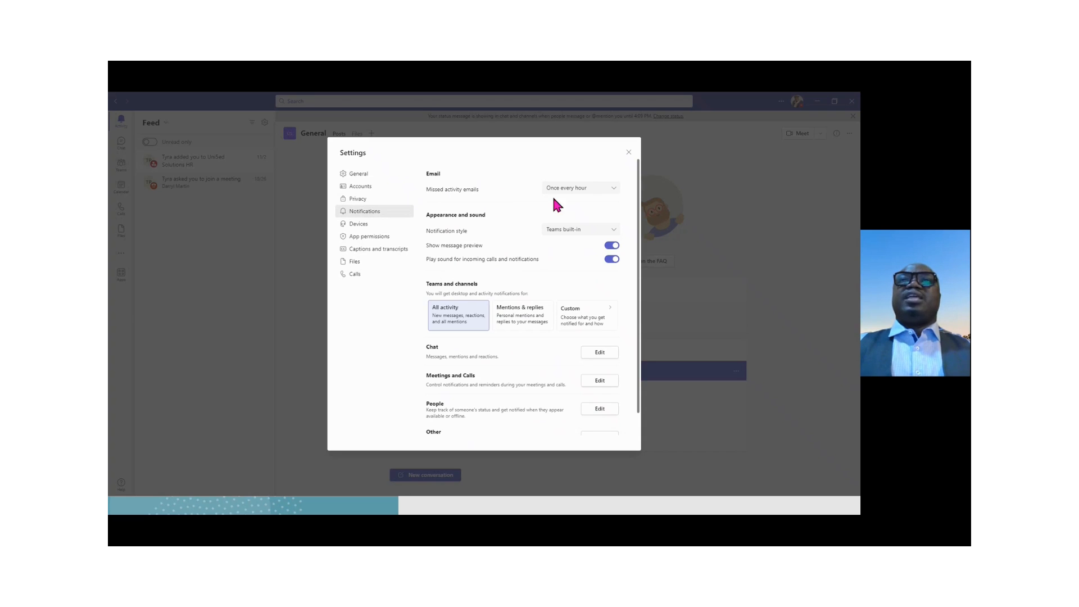
left_click(614, 192)
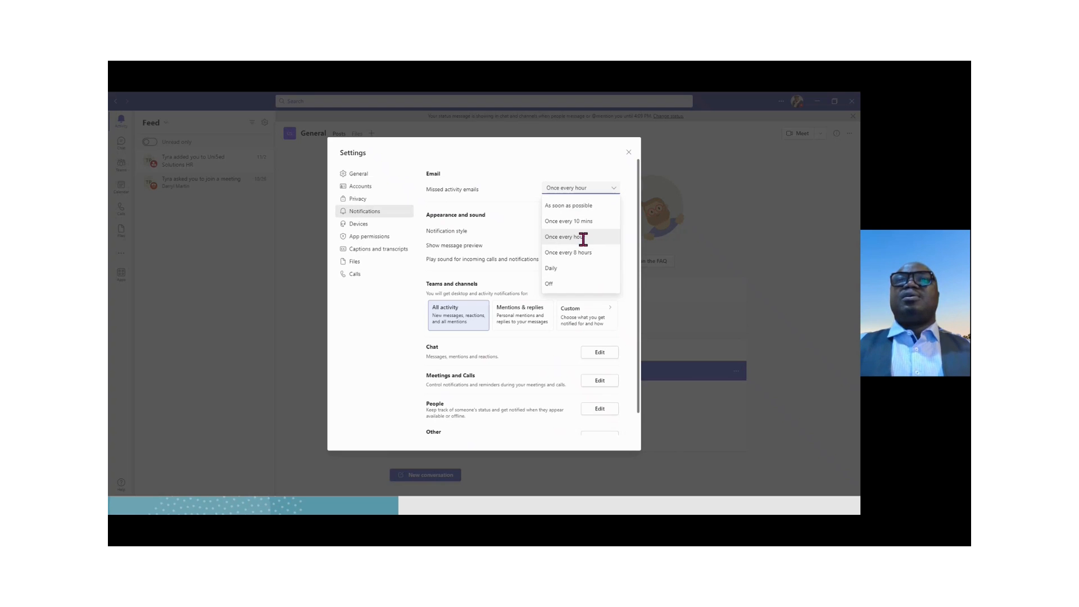
left_click(583, 207)
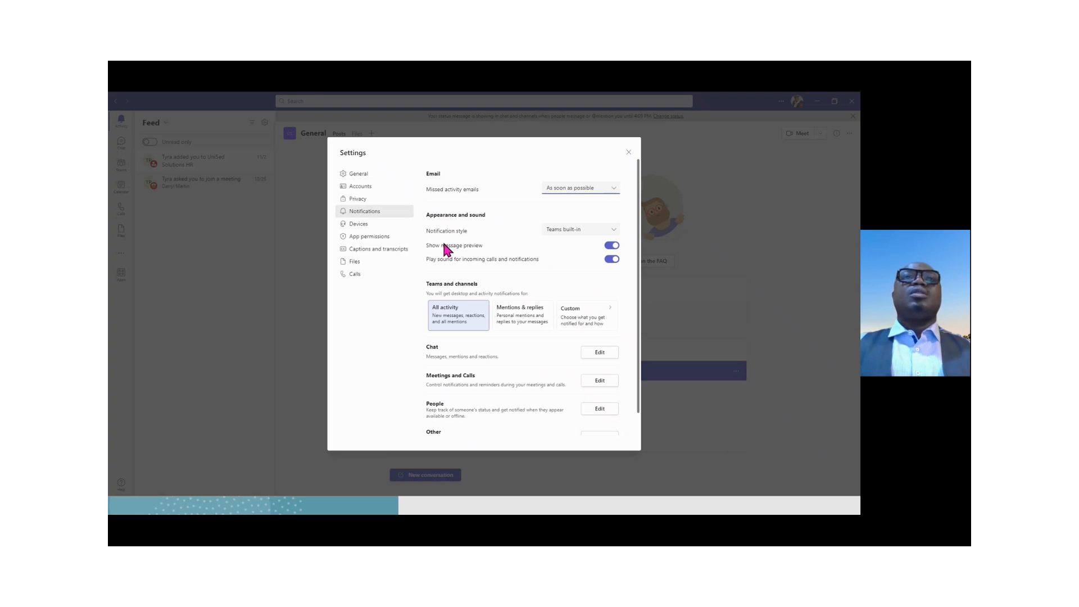
Examine the device settings from the audio device options down to the camera preview, check the file settings, and close the settings.
left_click(359, 224)
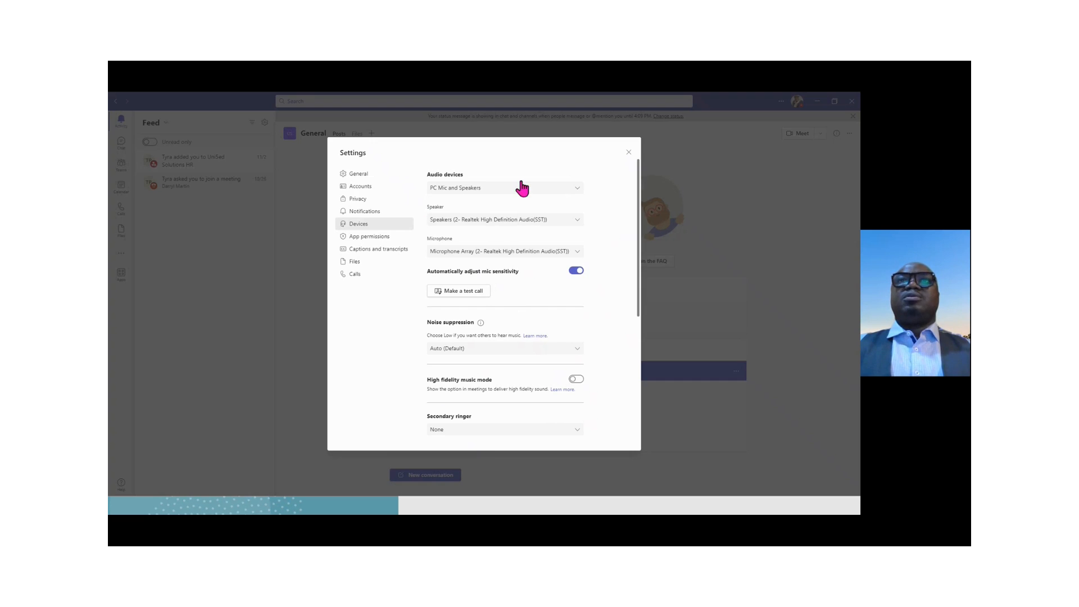
left_click(574, 189)
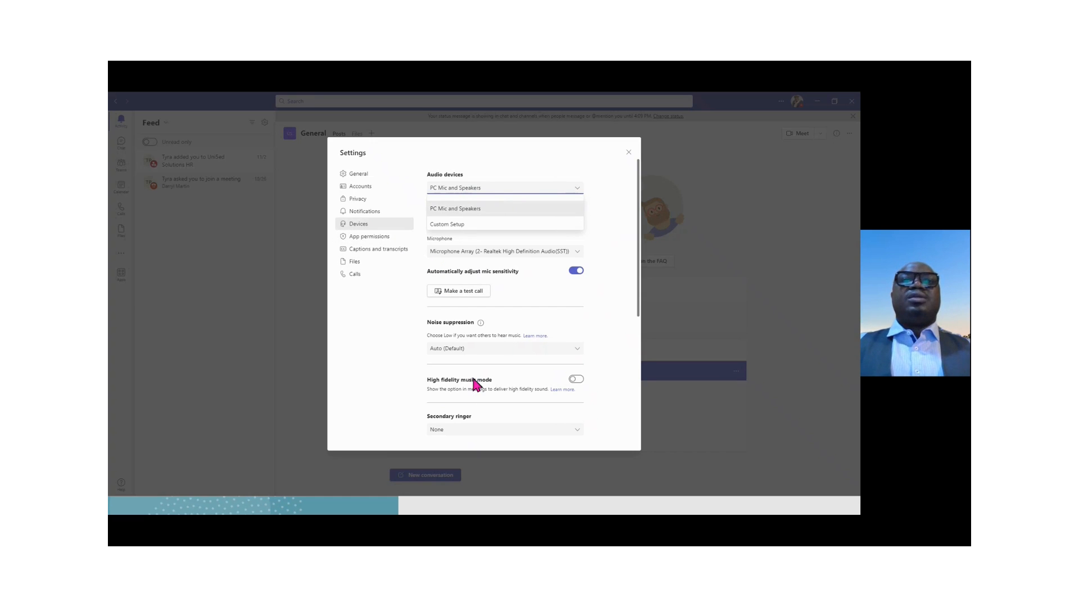
left_click_drag(638, 292, 639, 331)
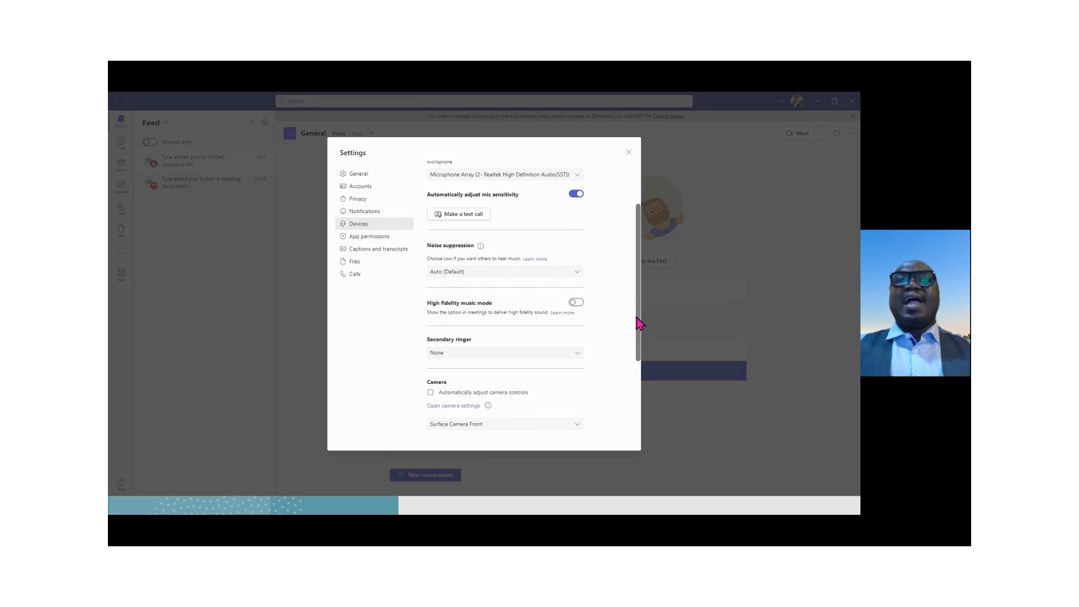
left_click_drag(637, 318, 634, 393)
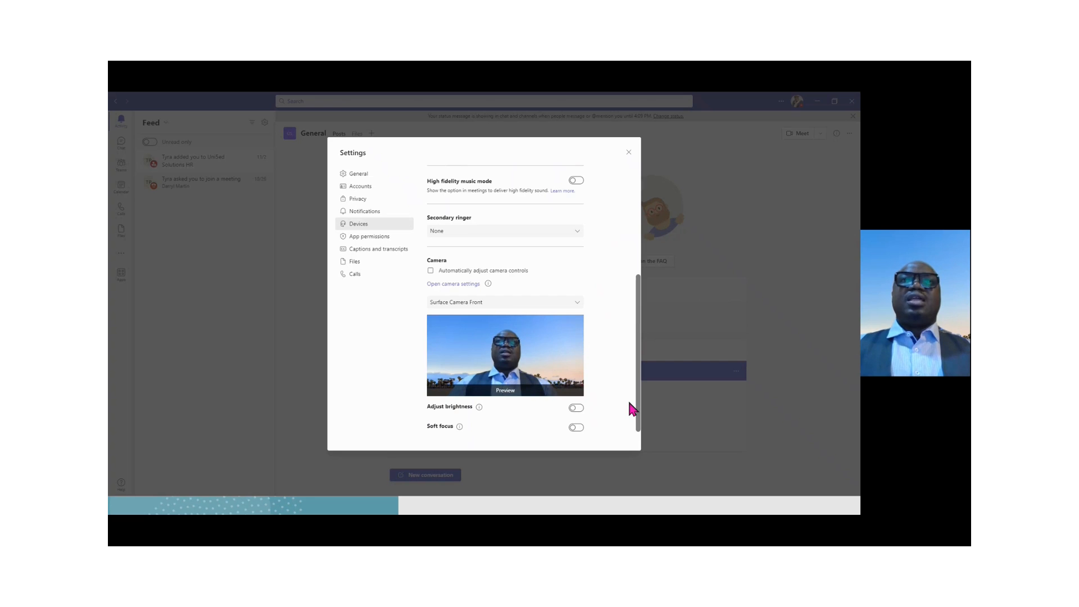
scroll(630, 327, "up", 2)
scroll(630, 327, "up", 3)
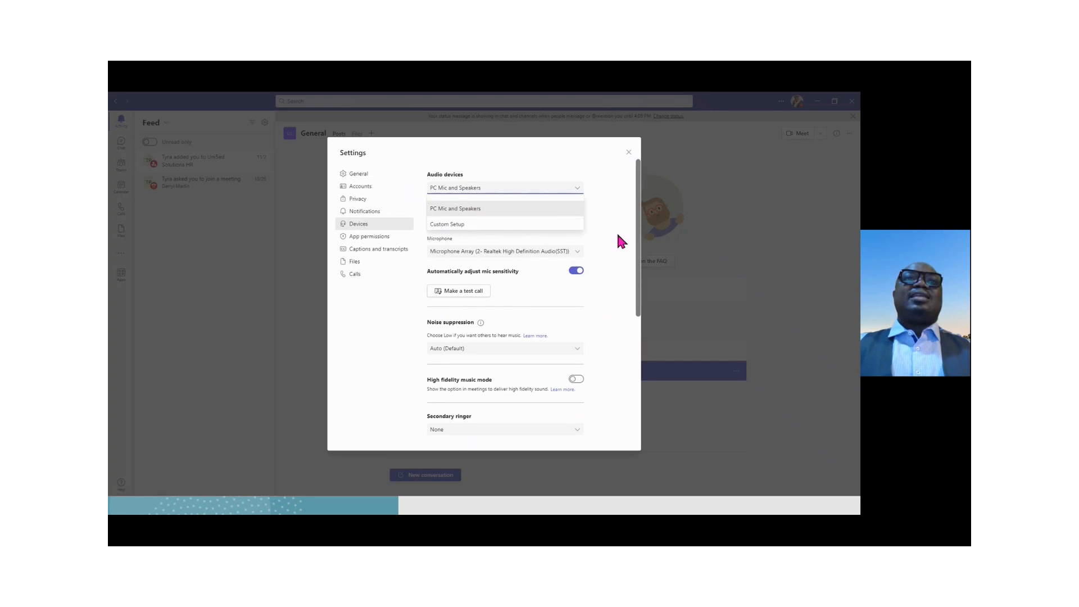
left_click(361, 269)
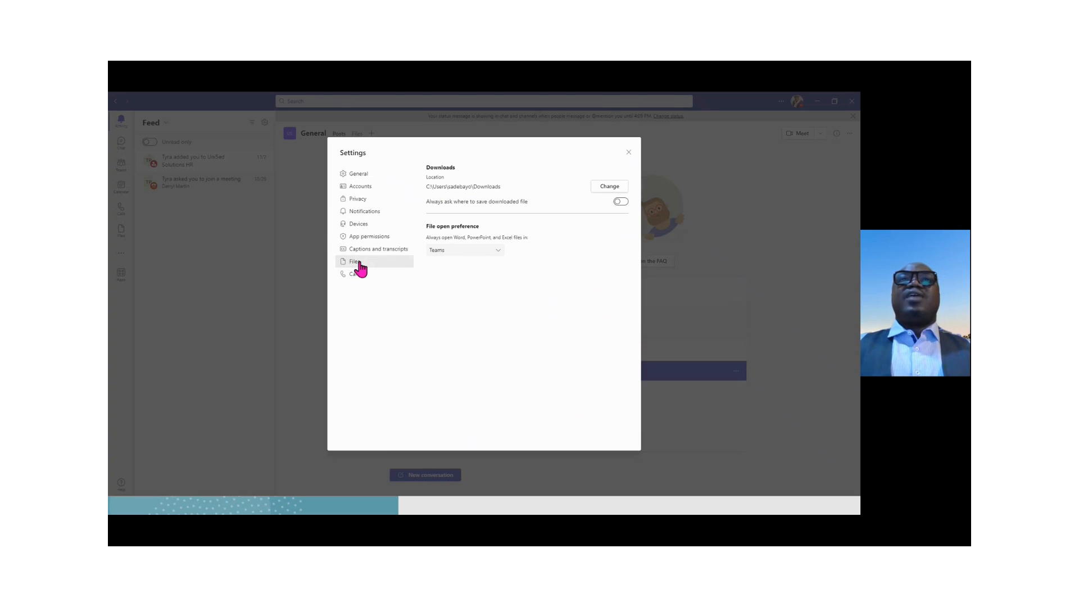
left_click(629, 153)
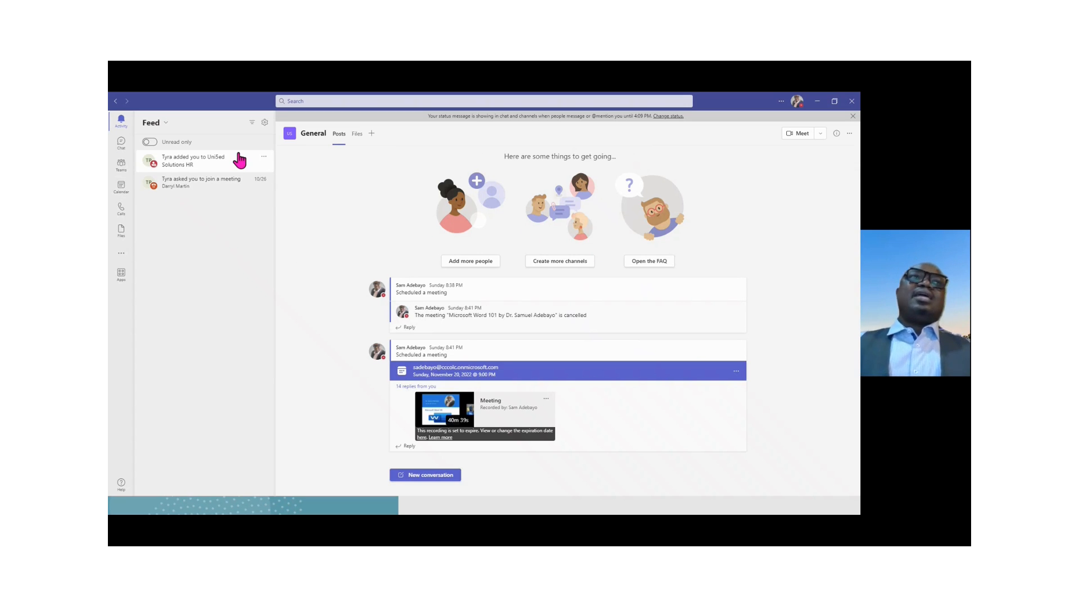
Open the chat area and view the Chat and Contacts list choices and the filter categories, keeping the chat list displayed.
left_click(119, 145)
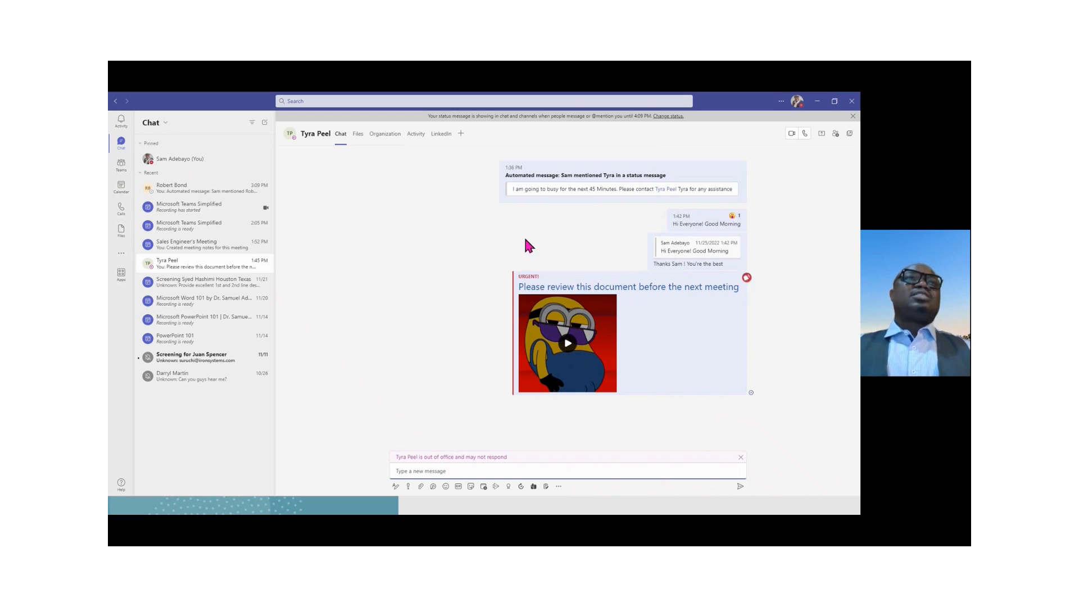
left_click(167, 123)
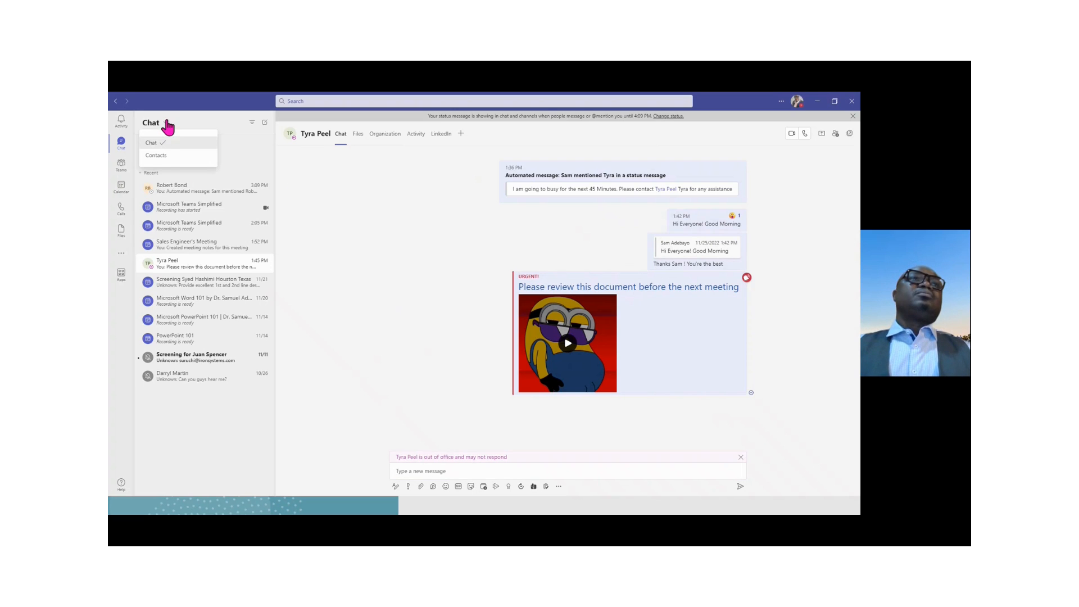
left_click(197, 147)
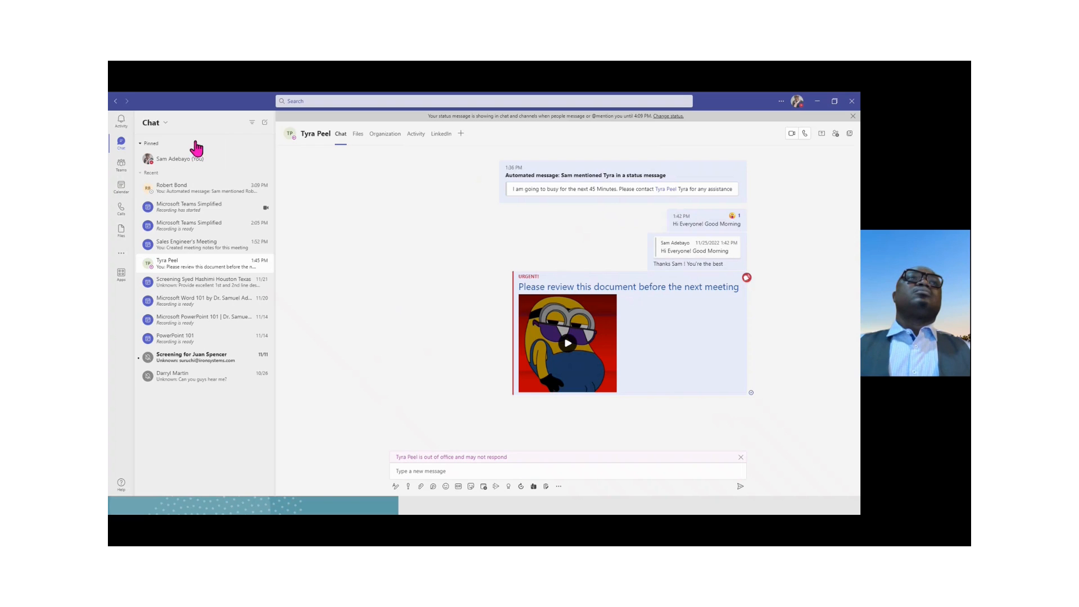
left_click(252, 123)
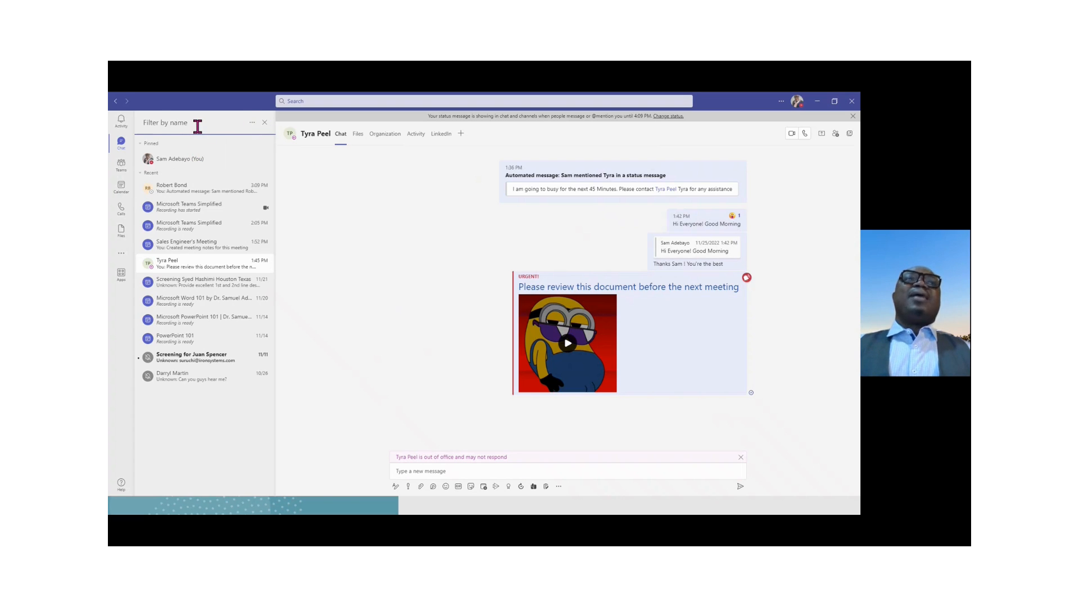
left_click(252, 123)
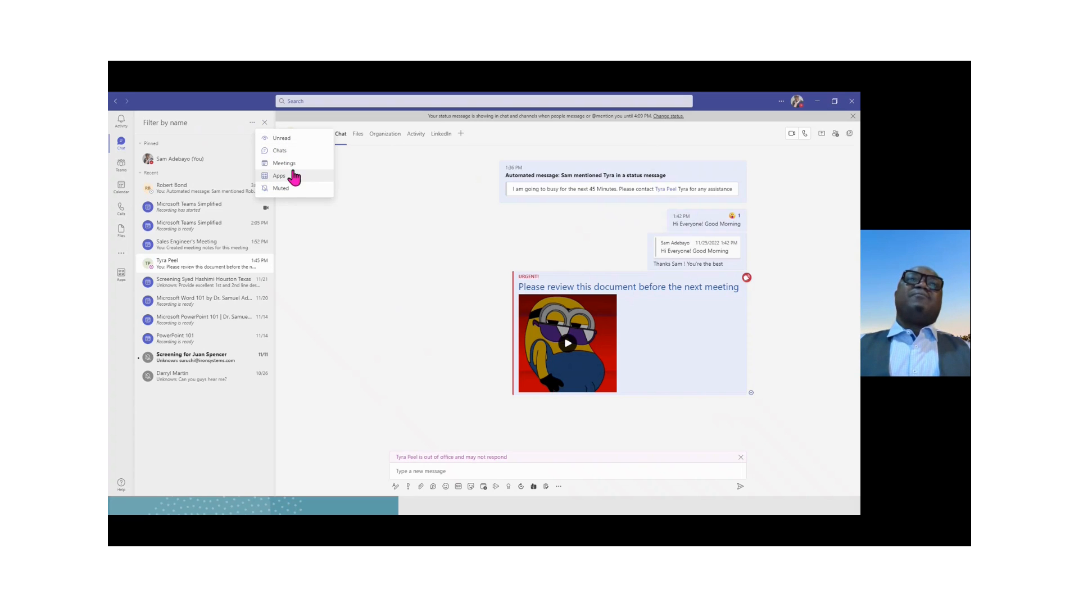
left_click(251, 124)
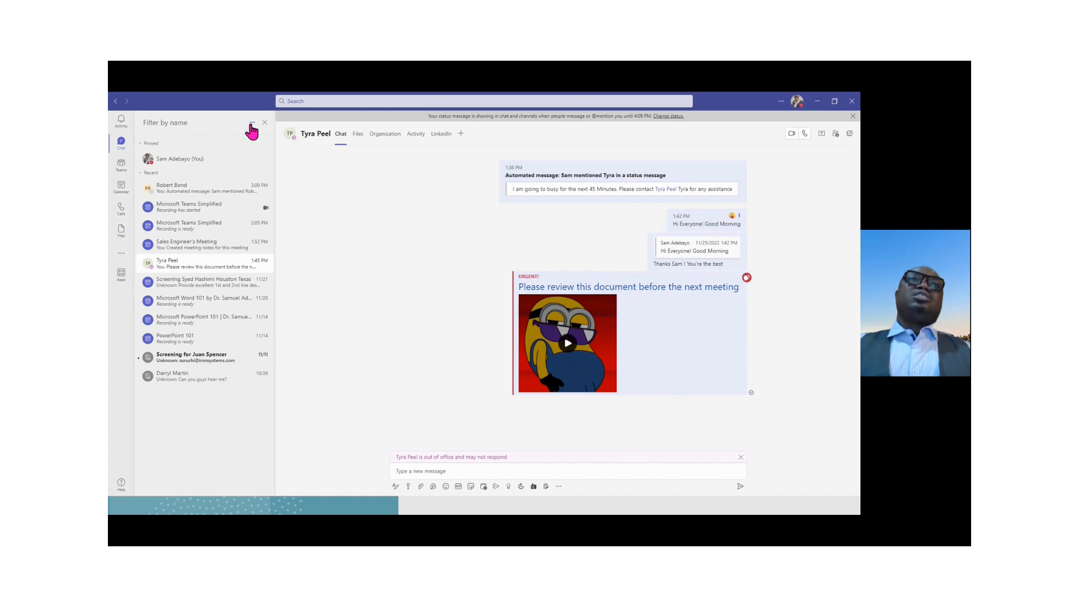
Filter the chat list by one colleague's first name, repeat with another colleague's first name, and close the filter.
left_click(183, 122)
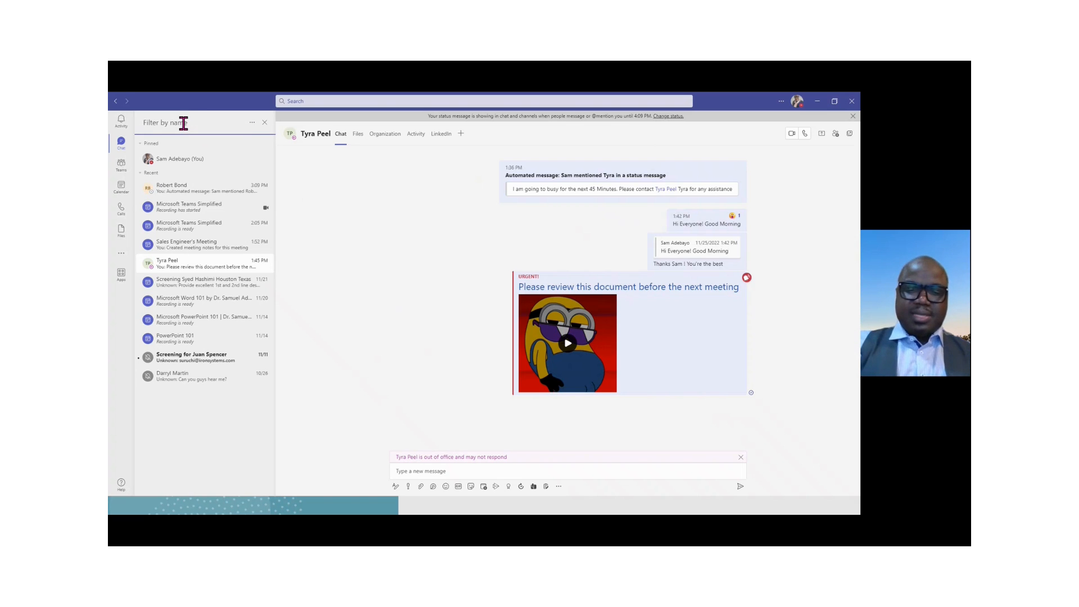
type("t")
key("BackSpace")
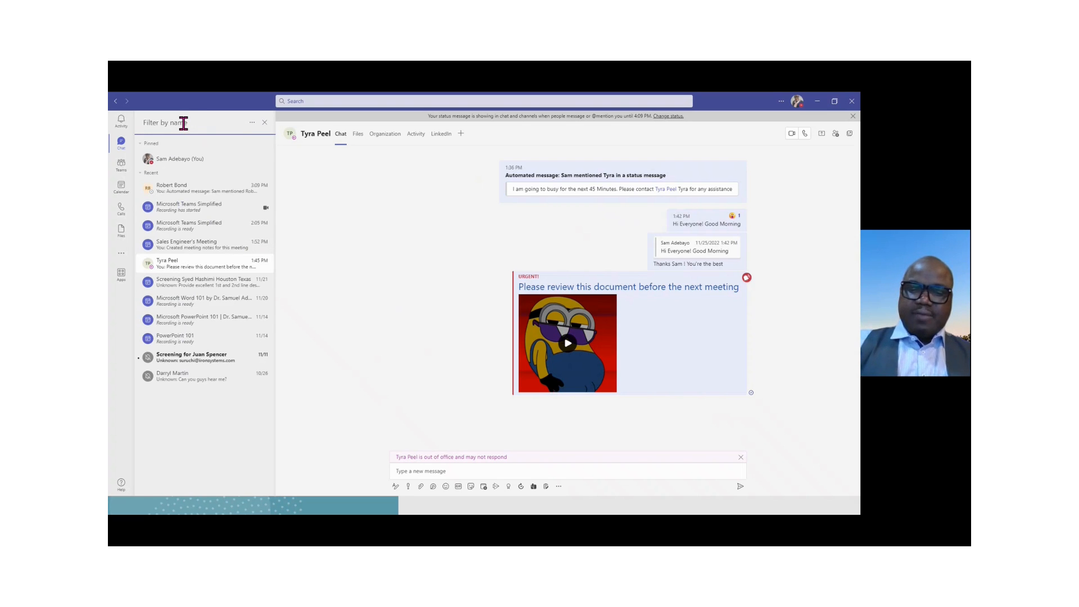
type("kevin")
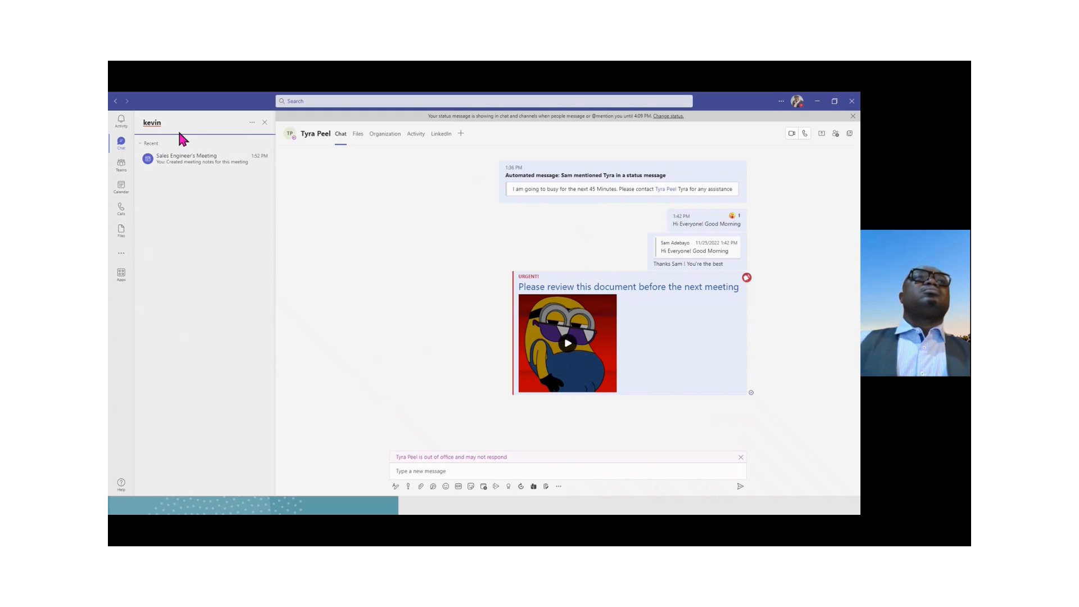
key("BackSpace")
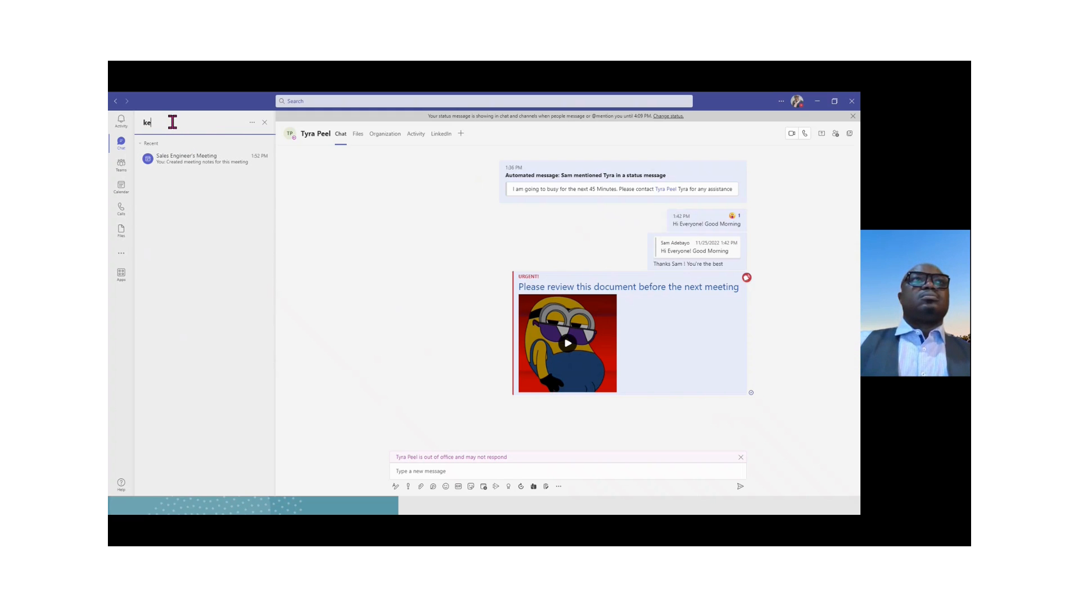
key("BackSpace")
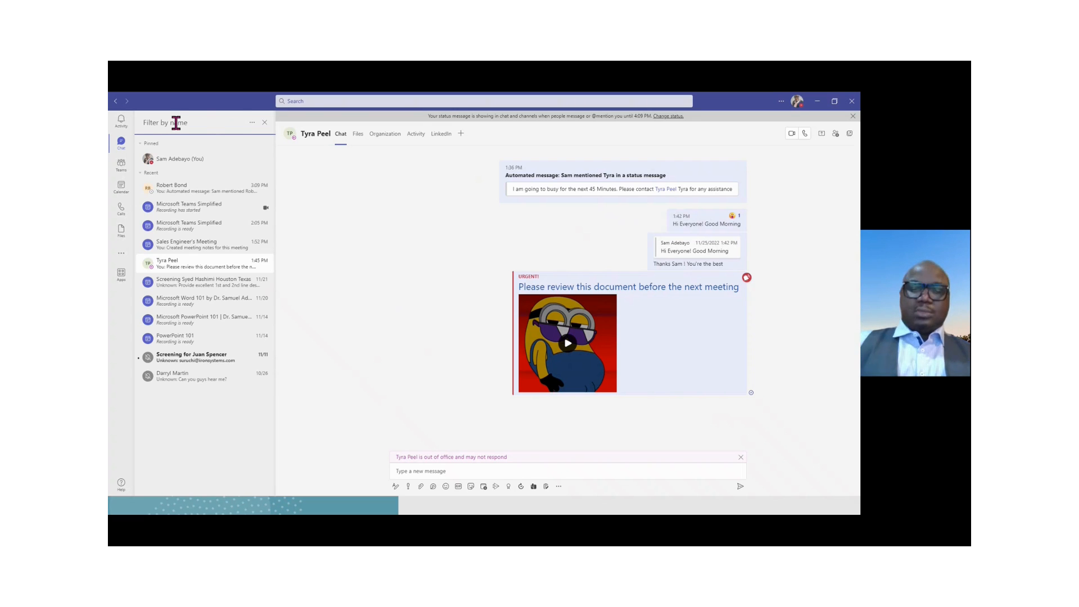
type("tyra")
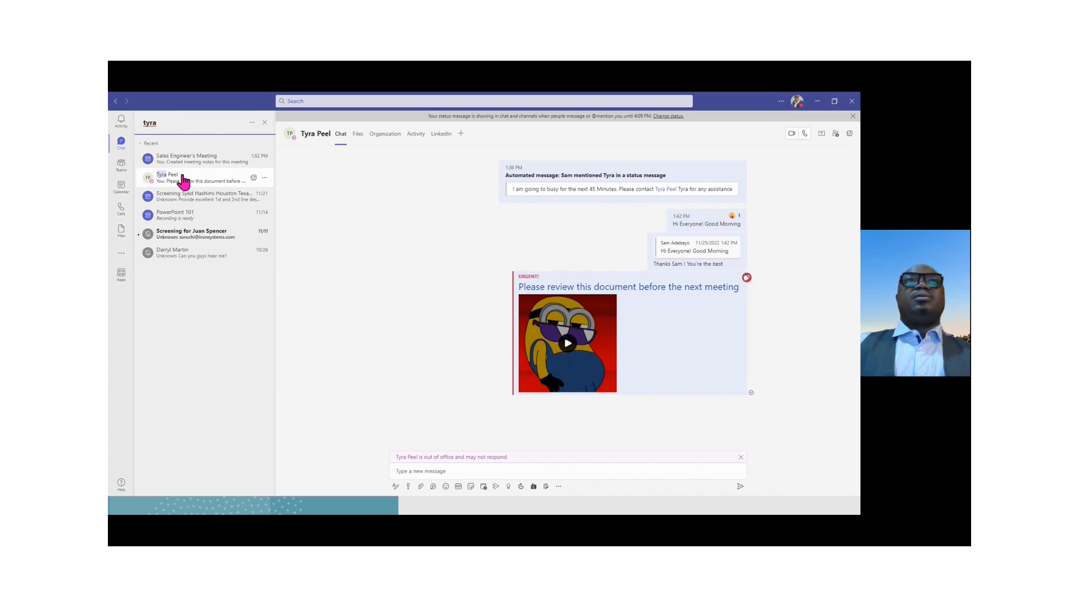
left_click(319, 139)
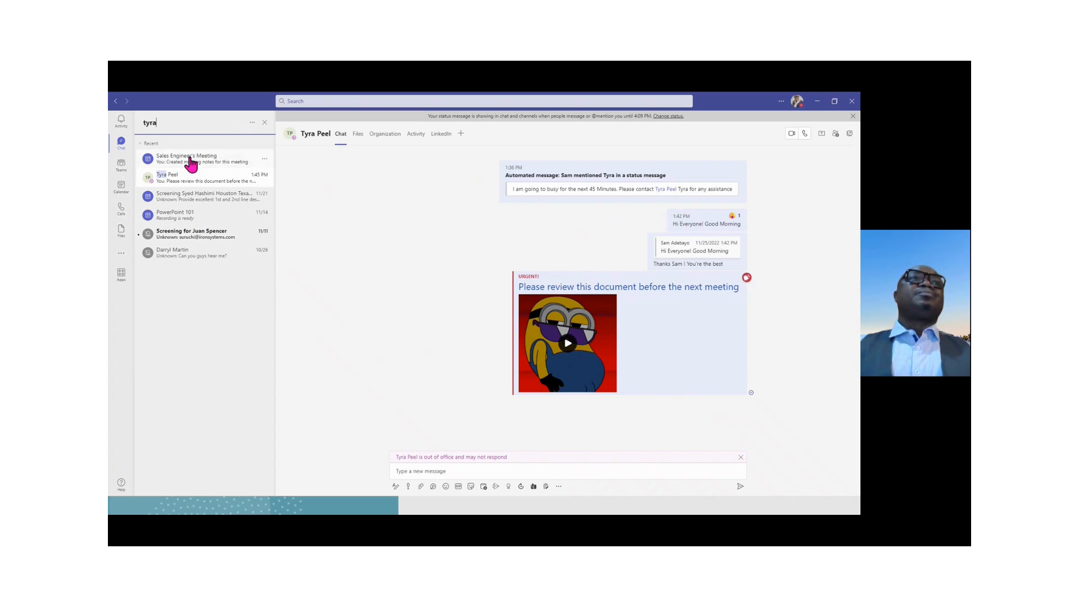
left_click(263, 124)
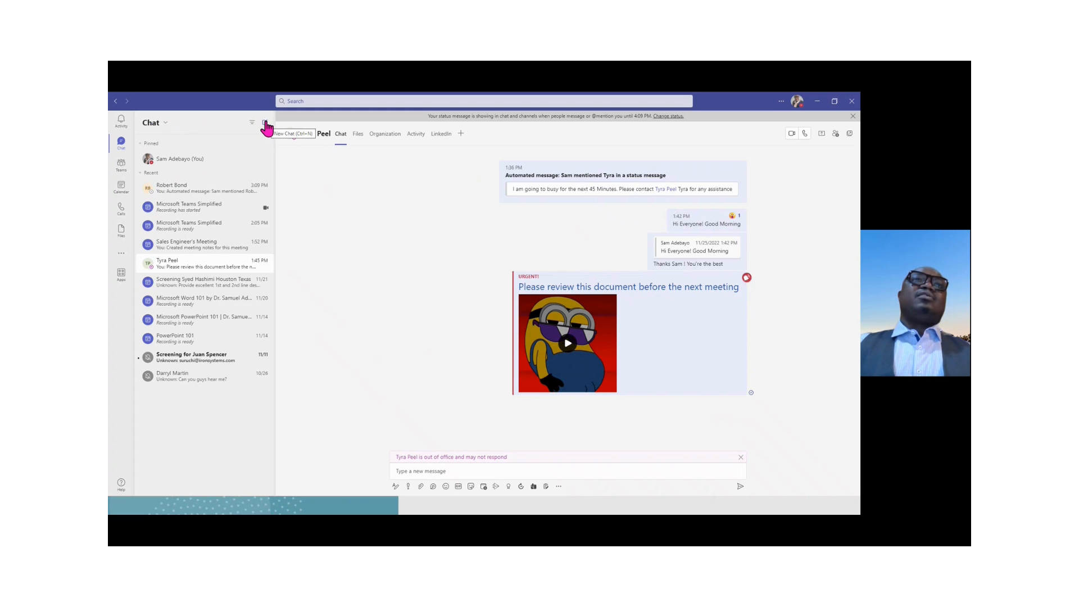
Start a new chat and add two colleagues as recipients, one from the suggestions and one by searching for the first name.
left_click(266, 123)
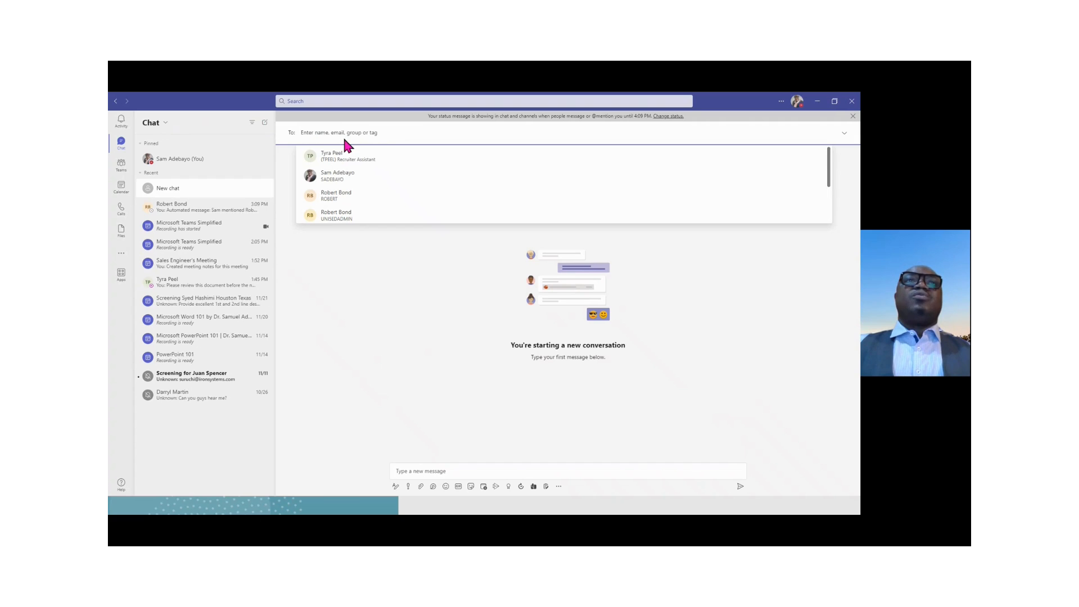
left_click(352, 155)
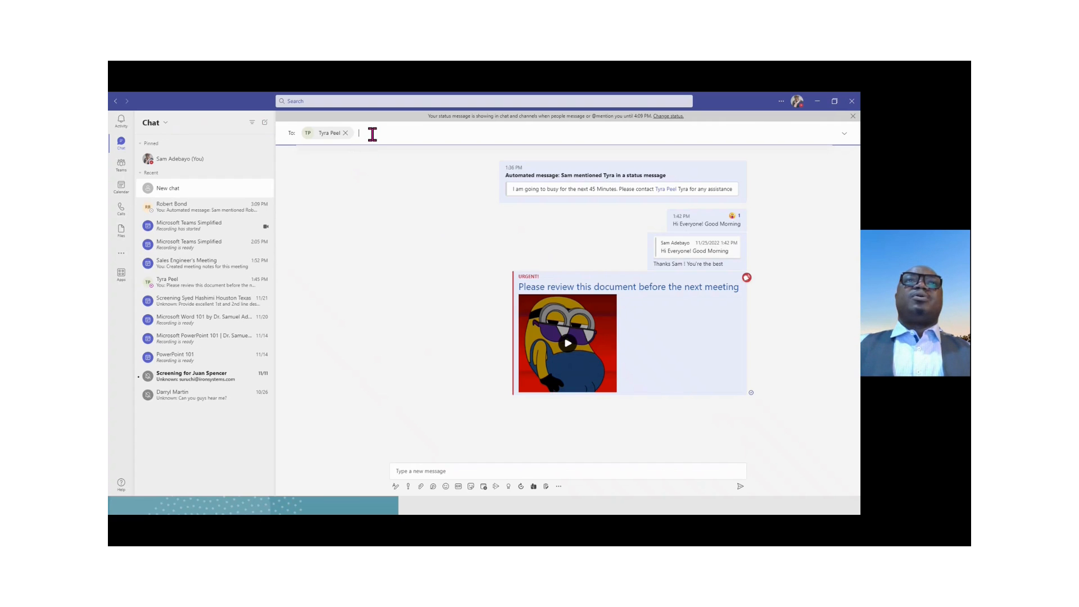
left_click(372, 134)
type("bob")
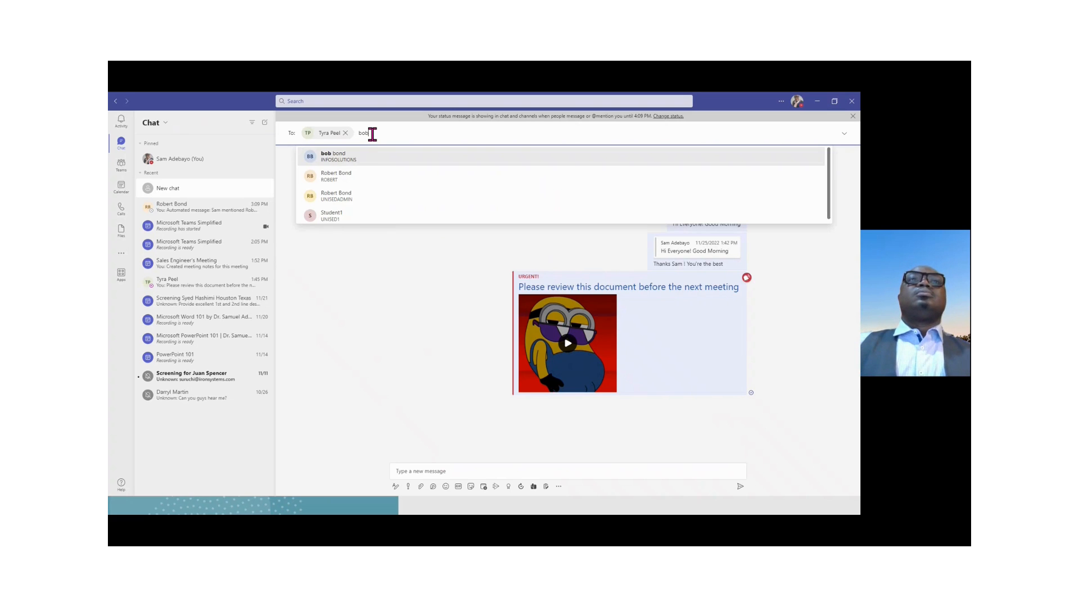
left_click(349, 175)
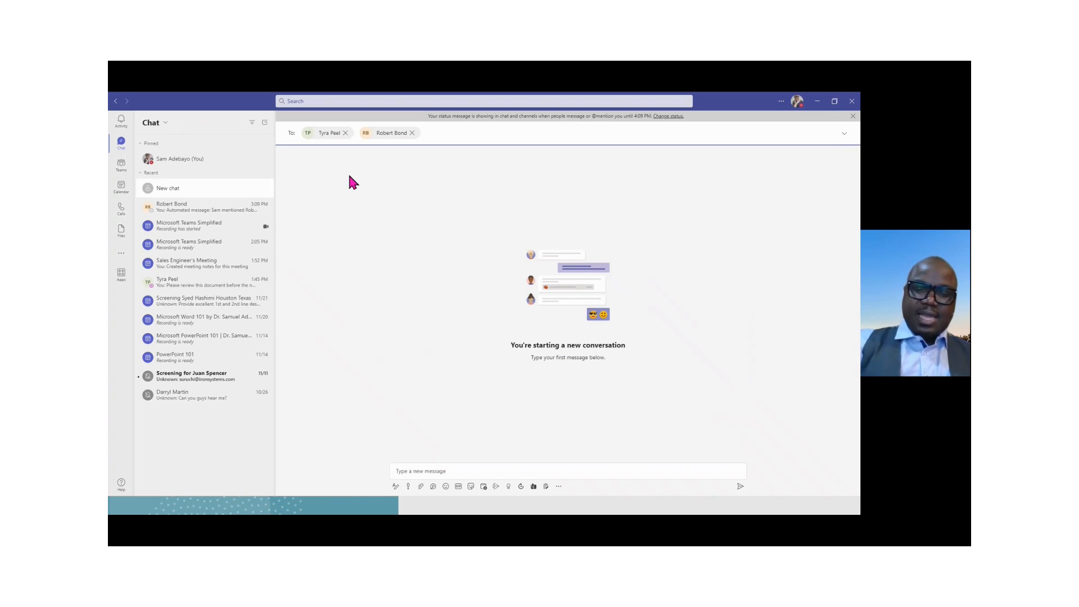
Add a third colleague as a recipient of the new chat by searching for the first name.
type("keve")
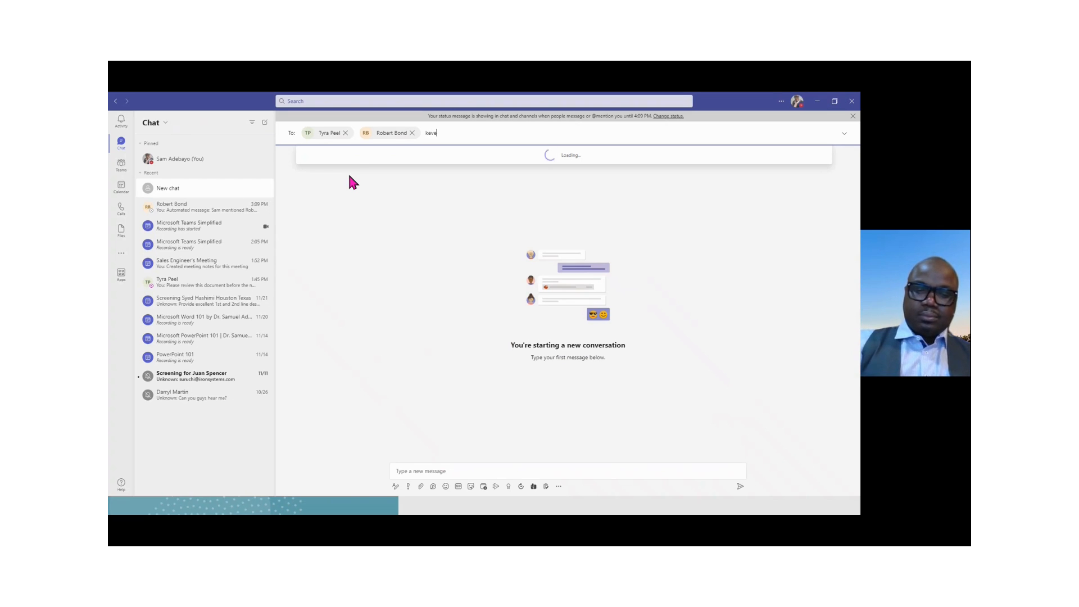
key("BackSpace")
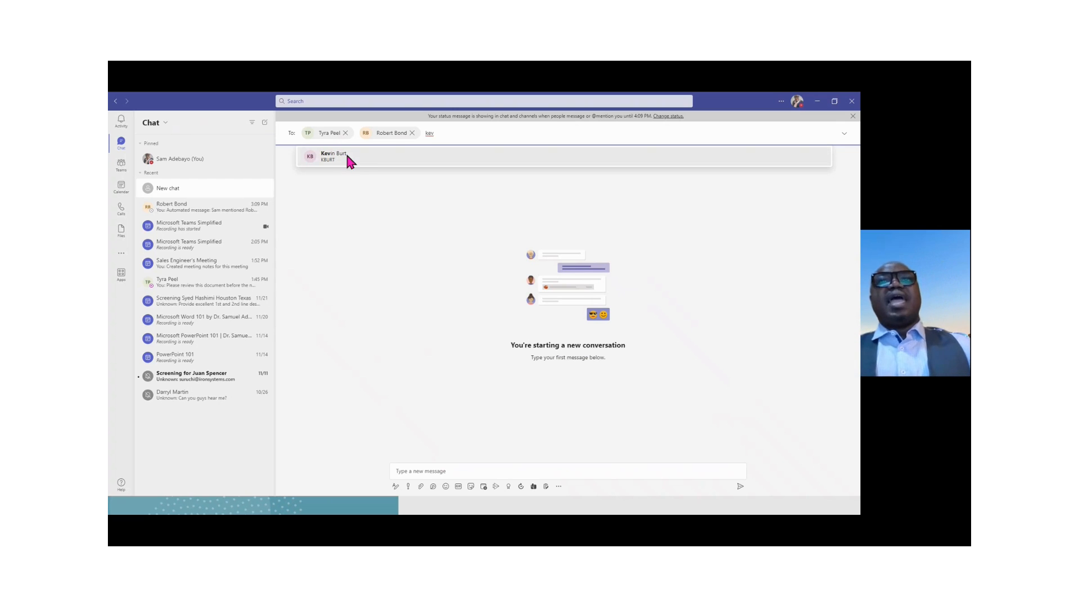
left_click(346, 159)
Write the message "Hi everyone! Happy Thanksgiving" to the new group chat without sending it.
left_click(449, 472)
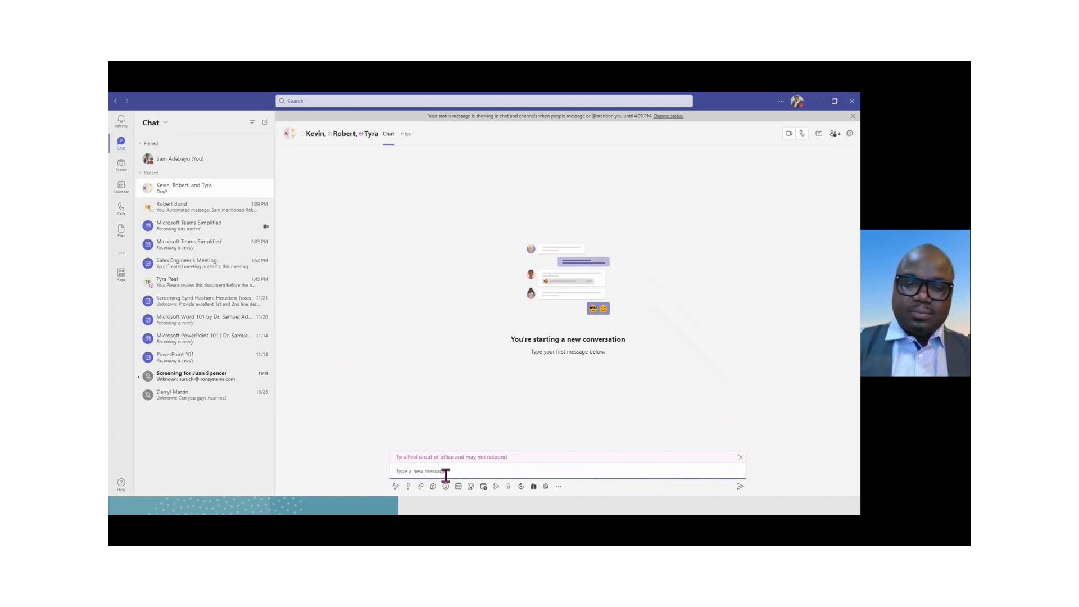
type("Hi")
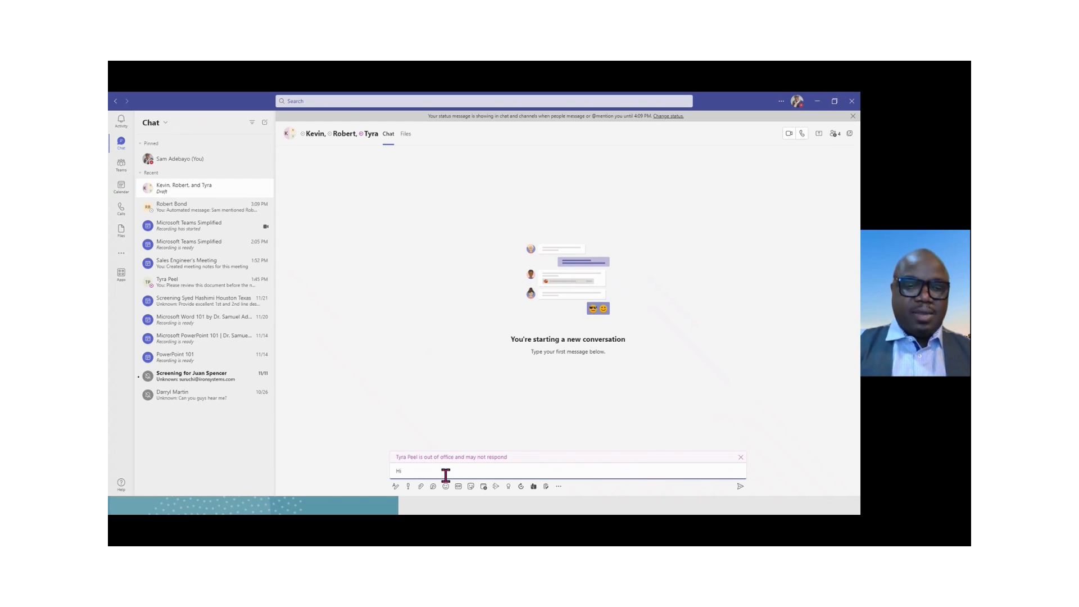
type(" everyone")
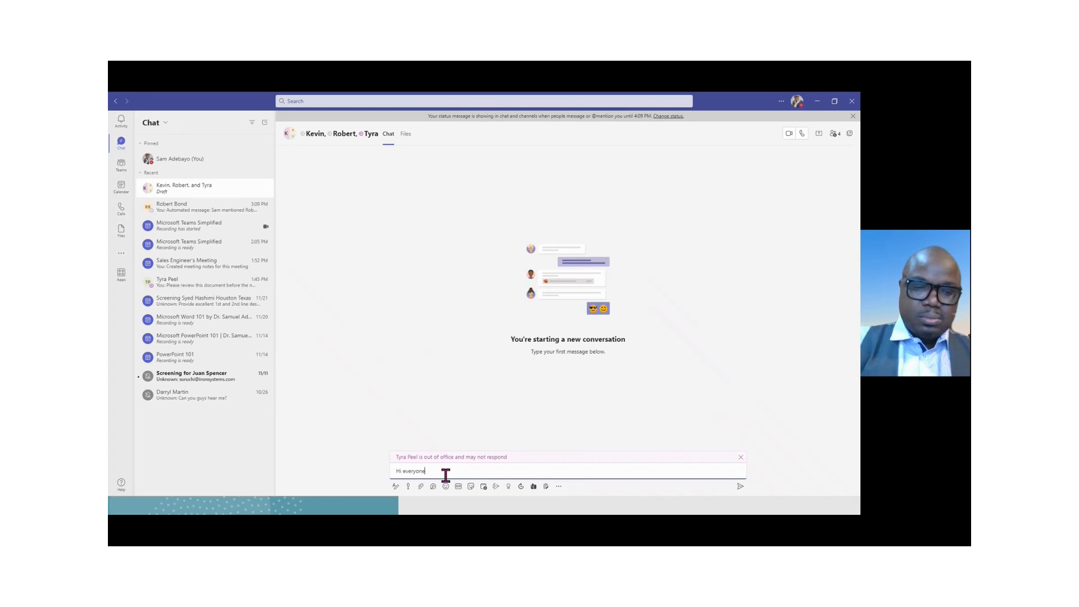
type("! ")
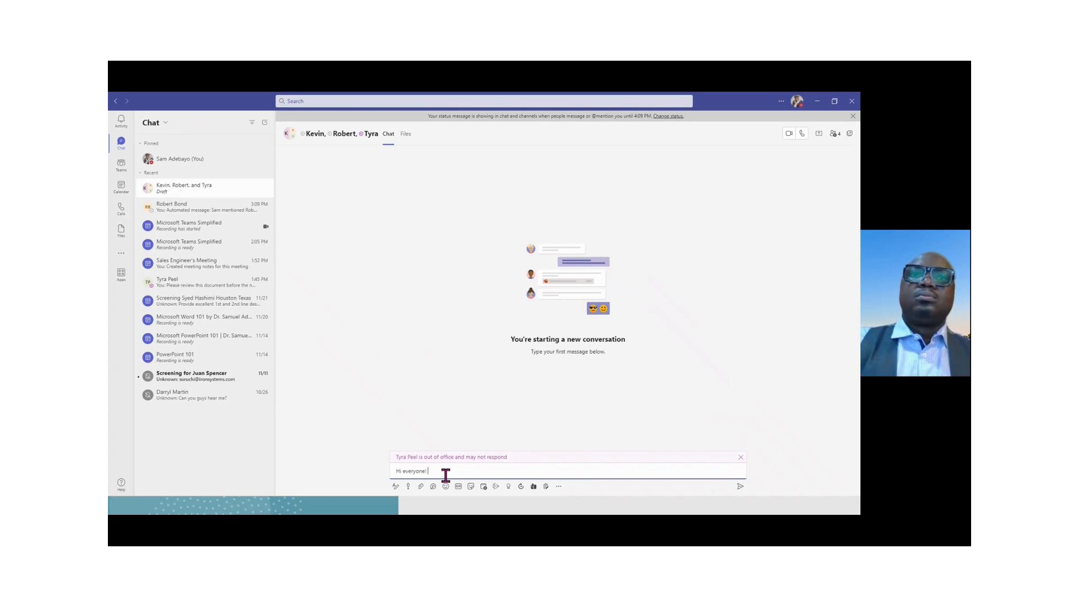
type("Happ")
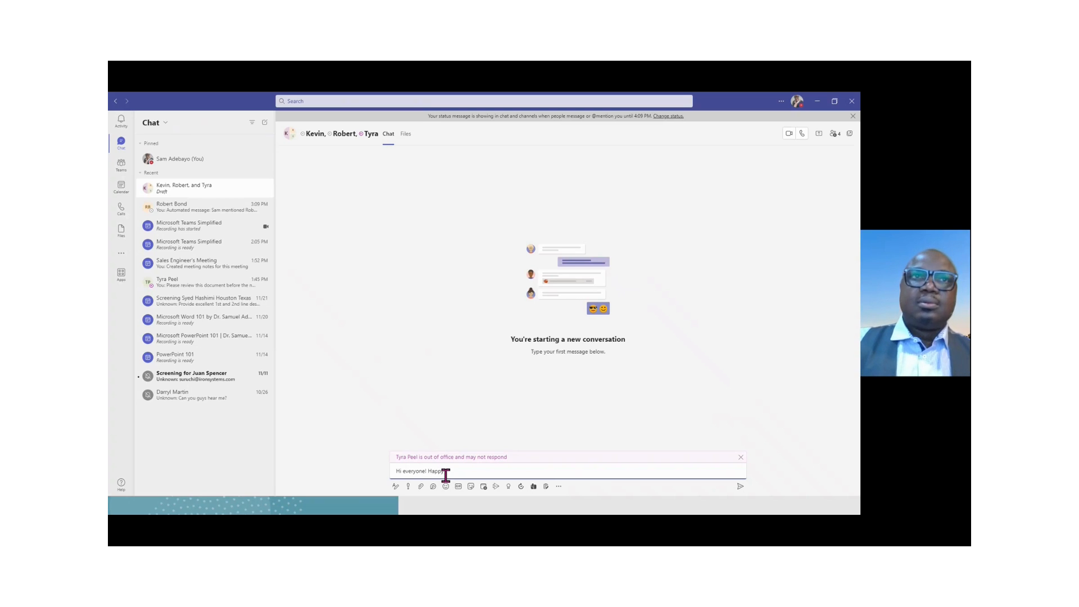
type("y Thanks")
type("g")
type("iving")
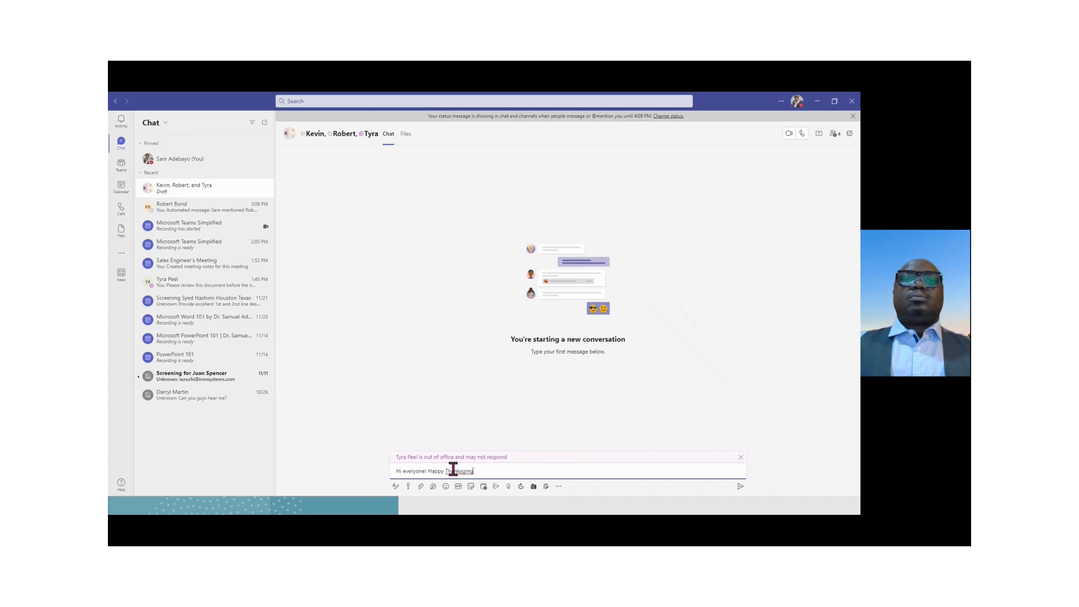
Correct the misspelled holiday name in the draft message to "Thanksgiving".
right_click(458, 472)
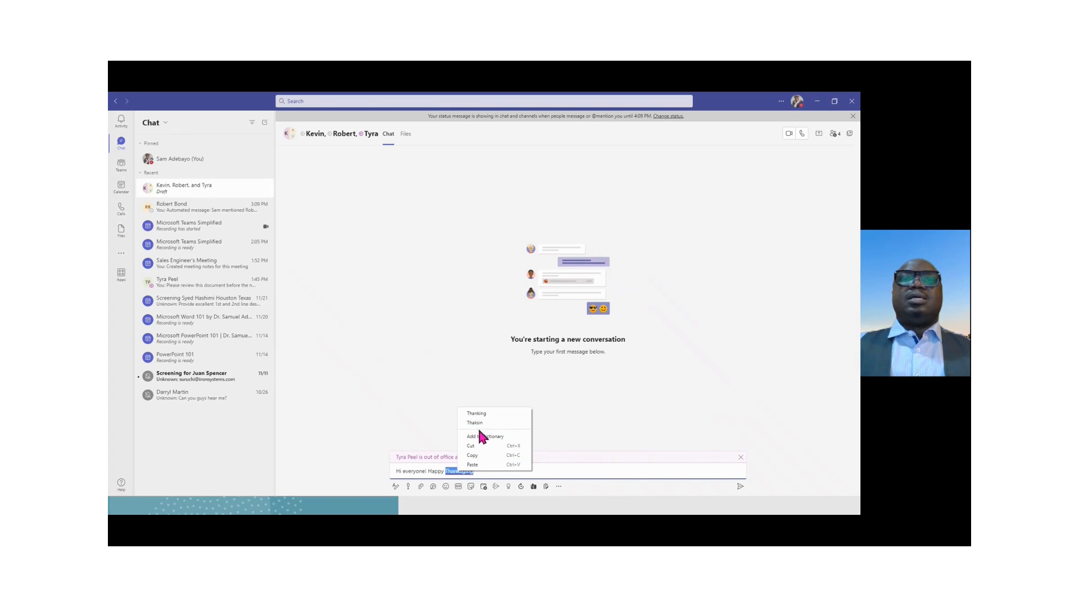
left_click(447, 473)
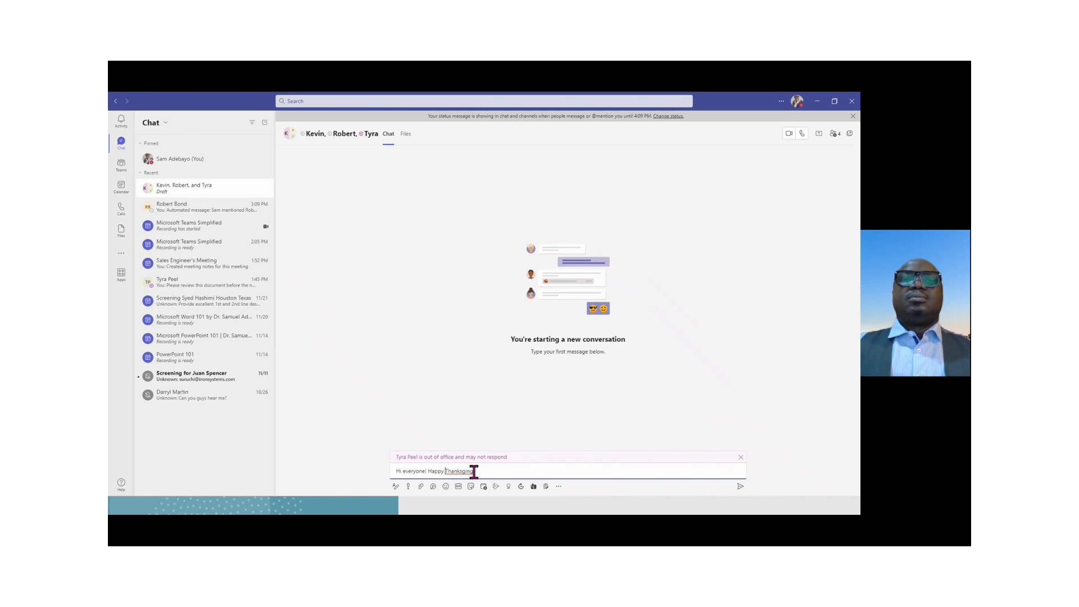
left_click(469, 472)
type("ving")
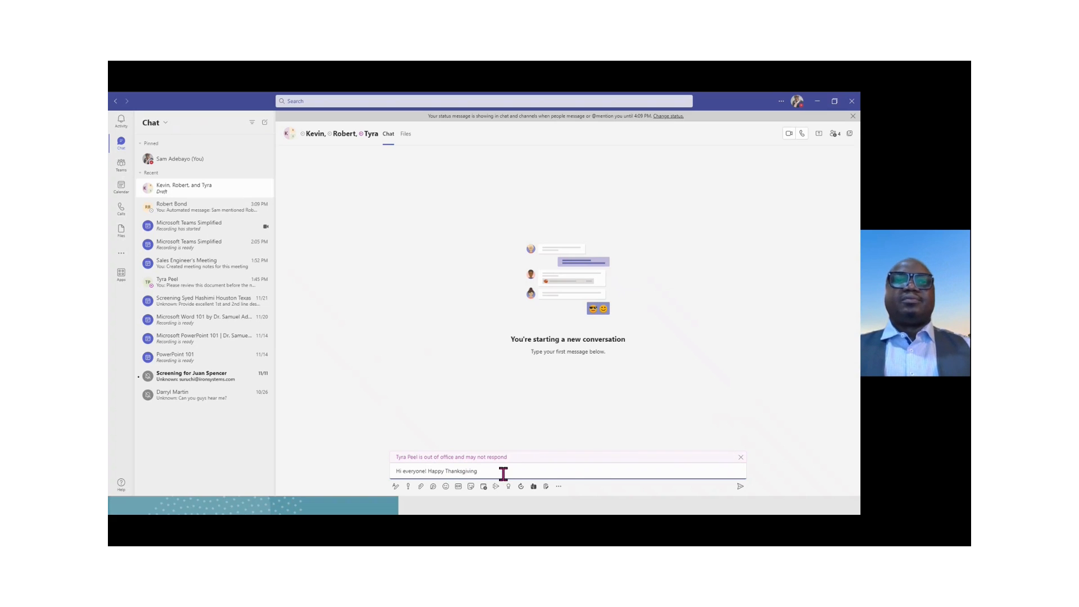
Format the whole draft text in Large size and mark the message as Important.
left_click_drag(483, 472, 392, 475)
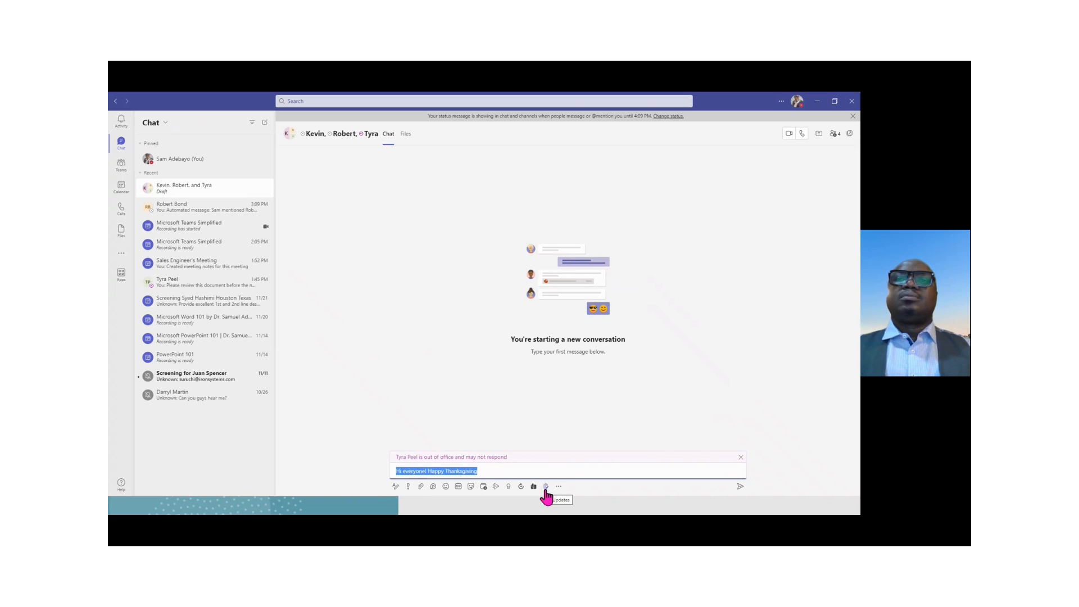
left_click(396, 487)
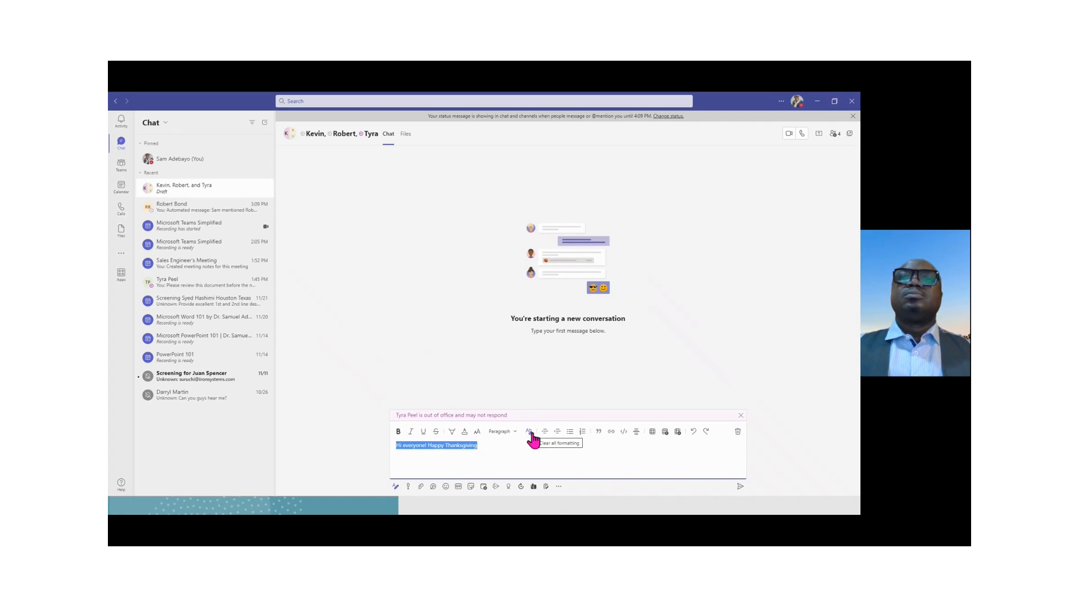
left_click(477, 433)
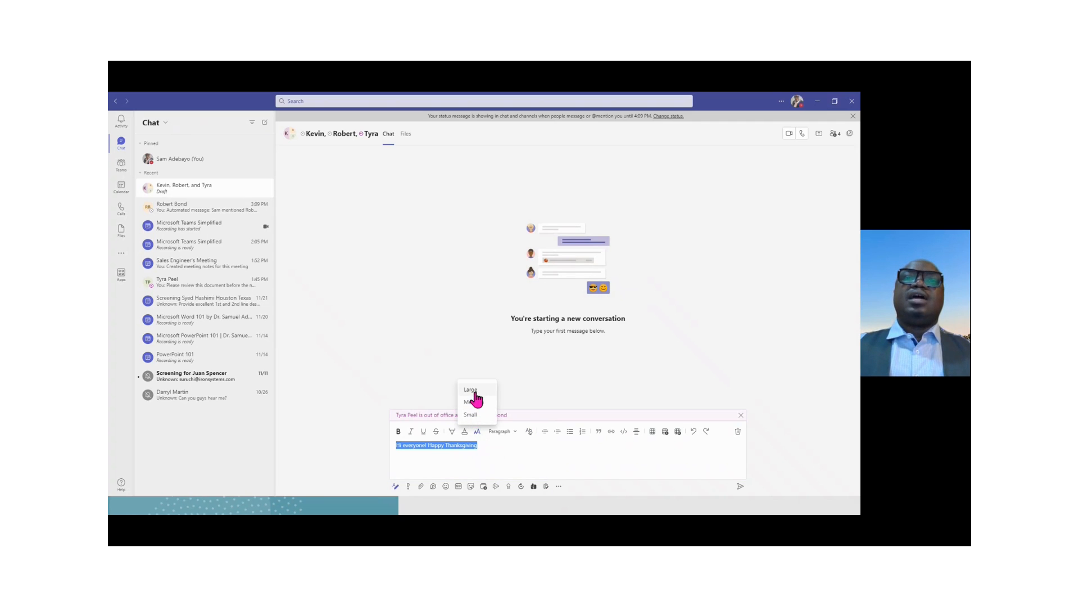
left_click(473, 390)
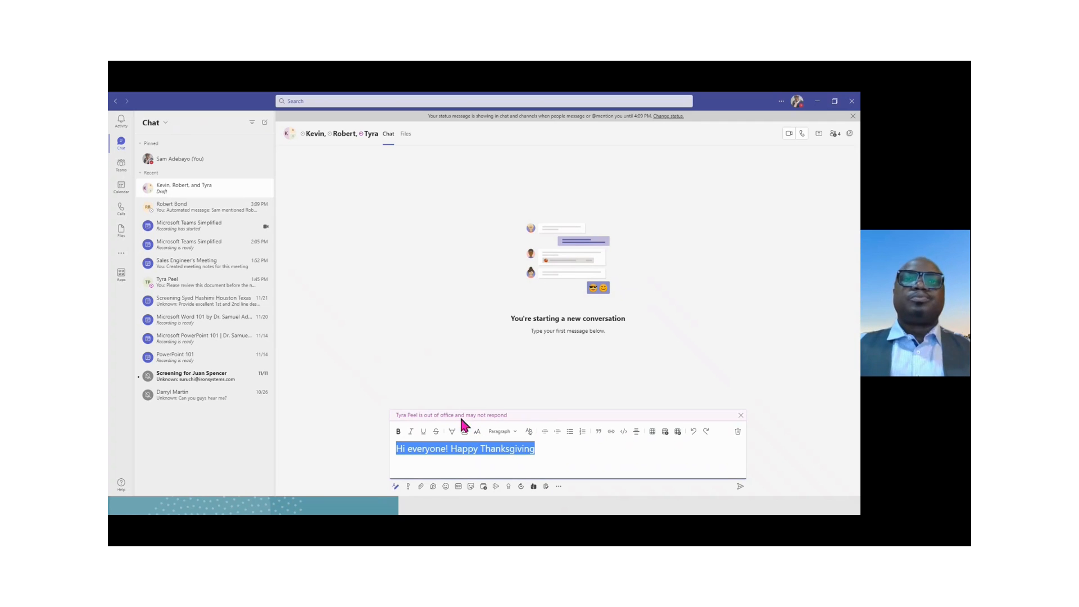
left_click(410, 487)
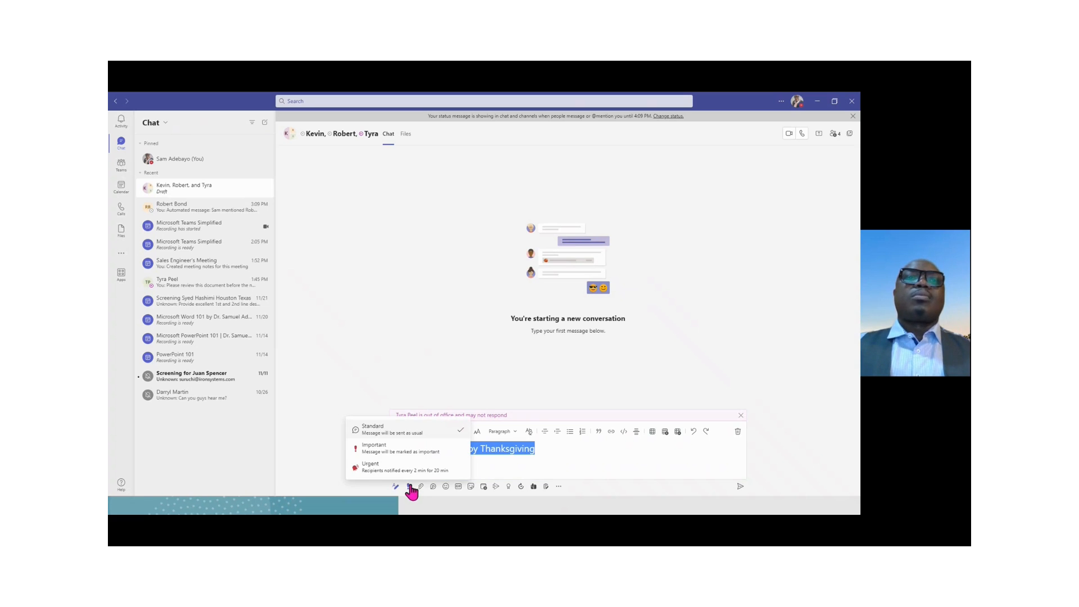
left_click(385, 448)
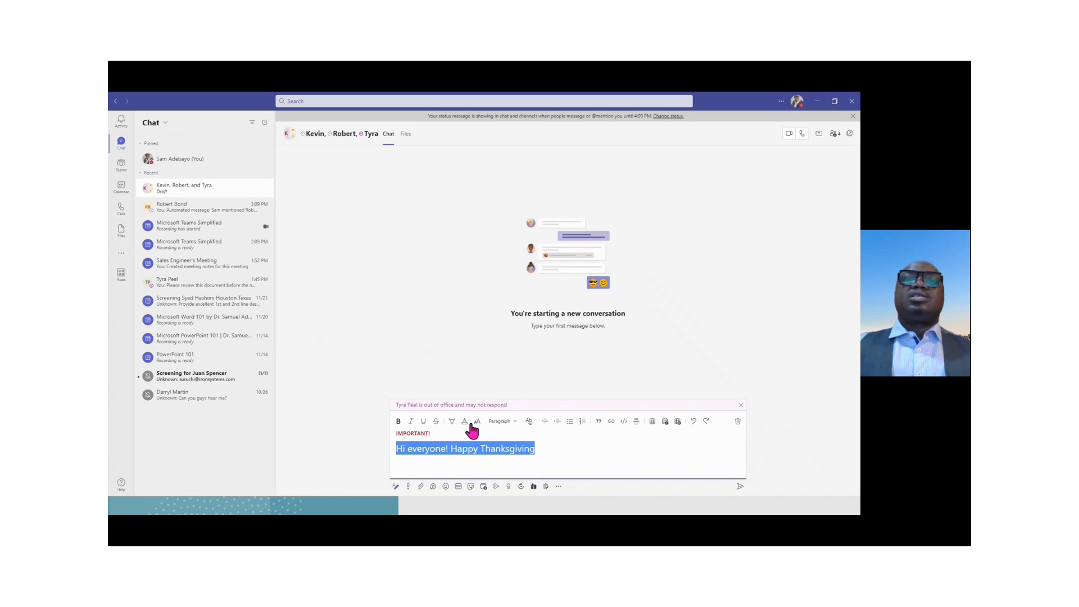
Highlight the selected greeting in yellow and set its font color to red.
left_click(452, 424)
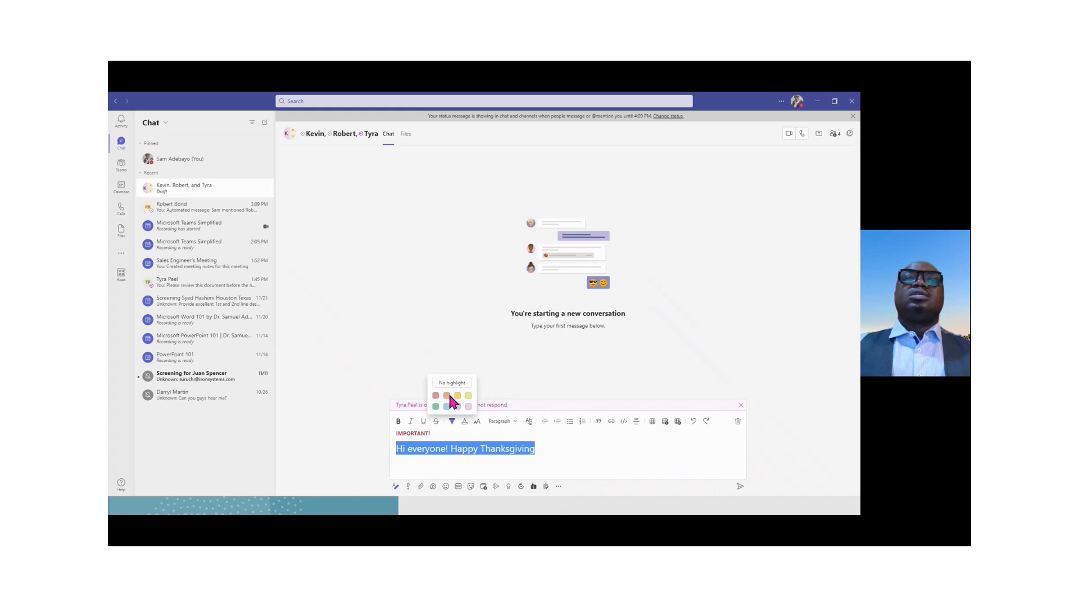
left_click(469, 395)
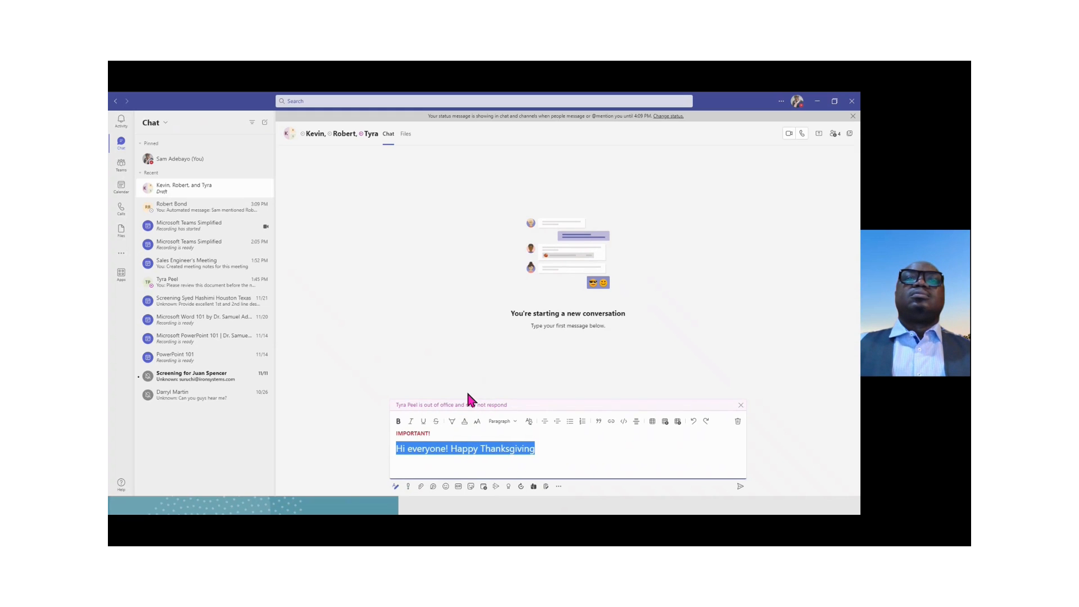
left_click(463, 423)
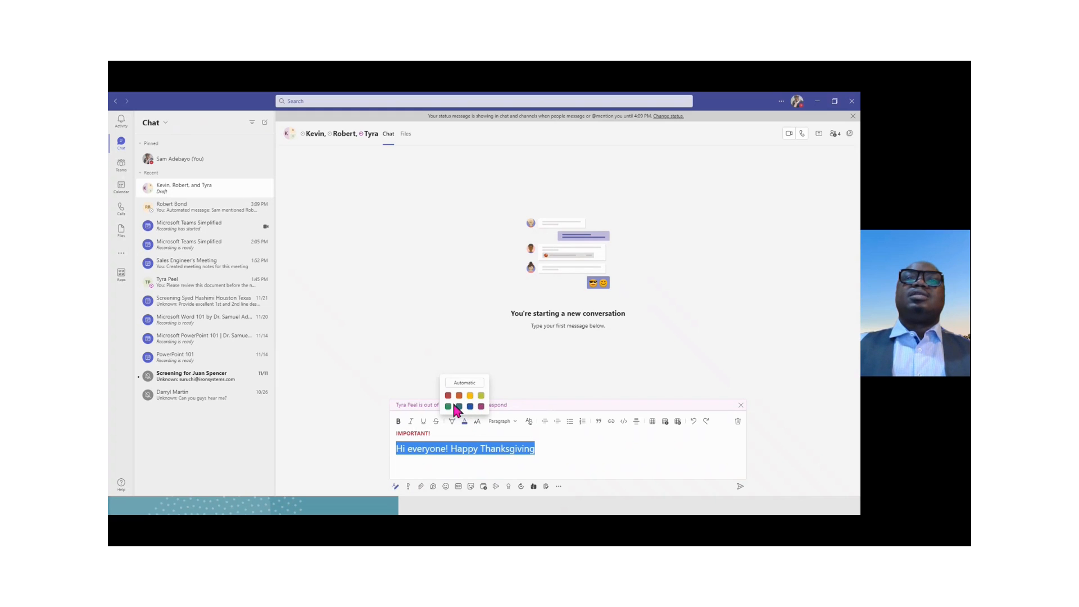
left_click(448, 401)
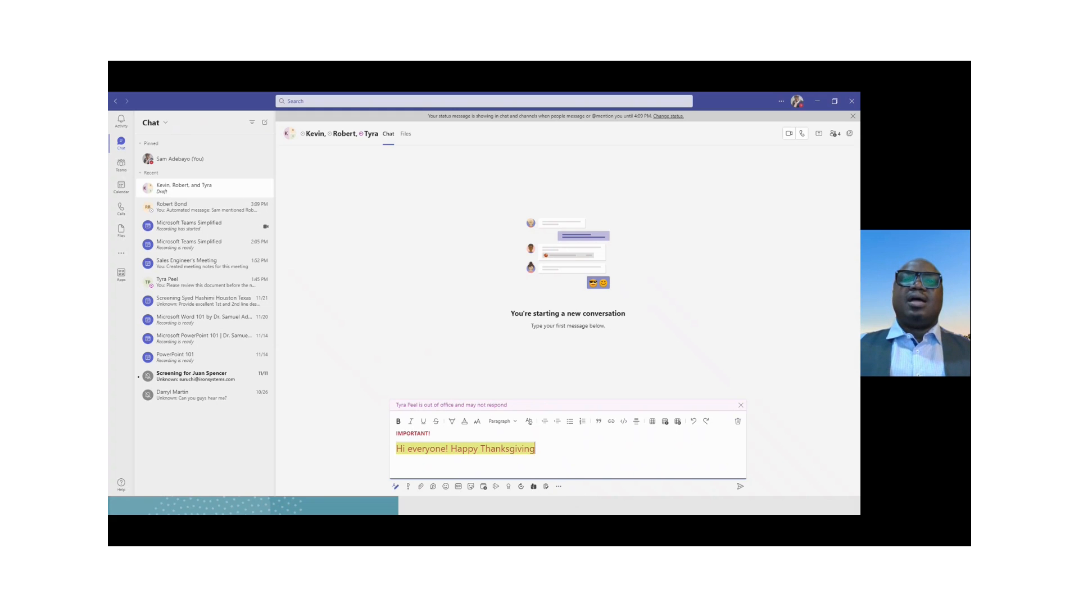
Search the GIFs for "Thanksgiving", insert the one of a man eating from a plate, and send the message.
left_click(458, 487)
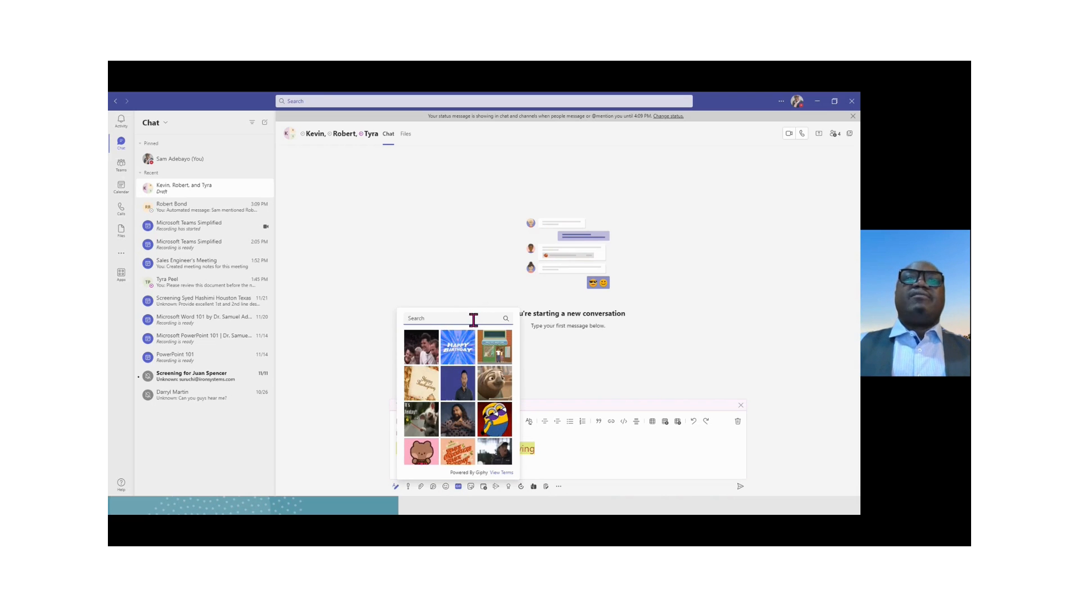
type("Th")
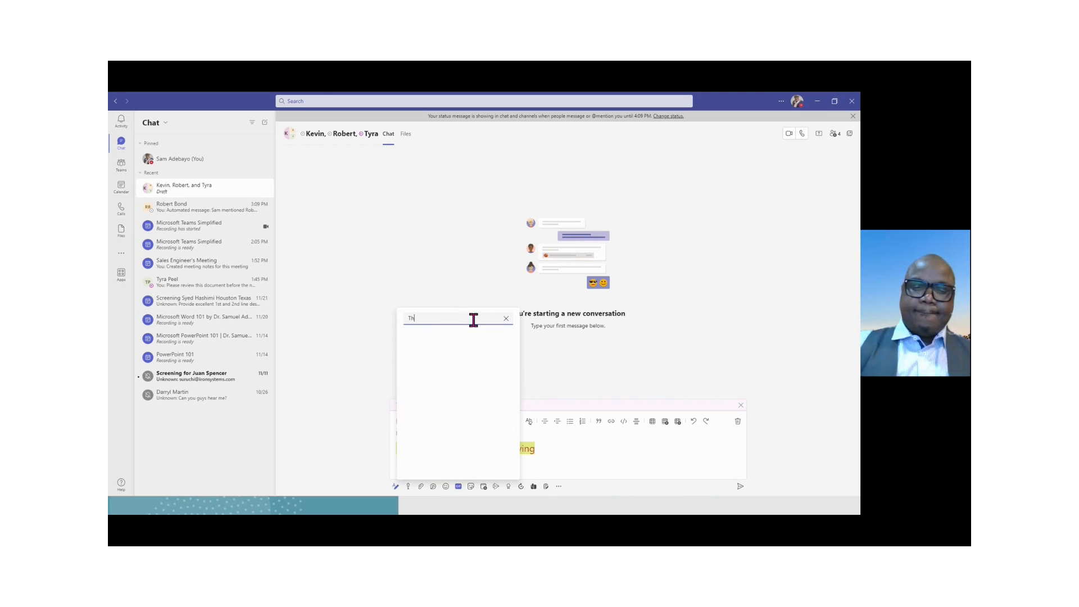
type("anksg")
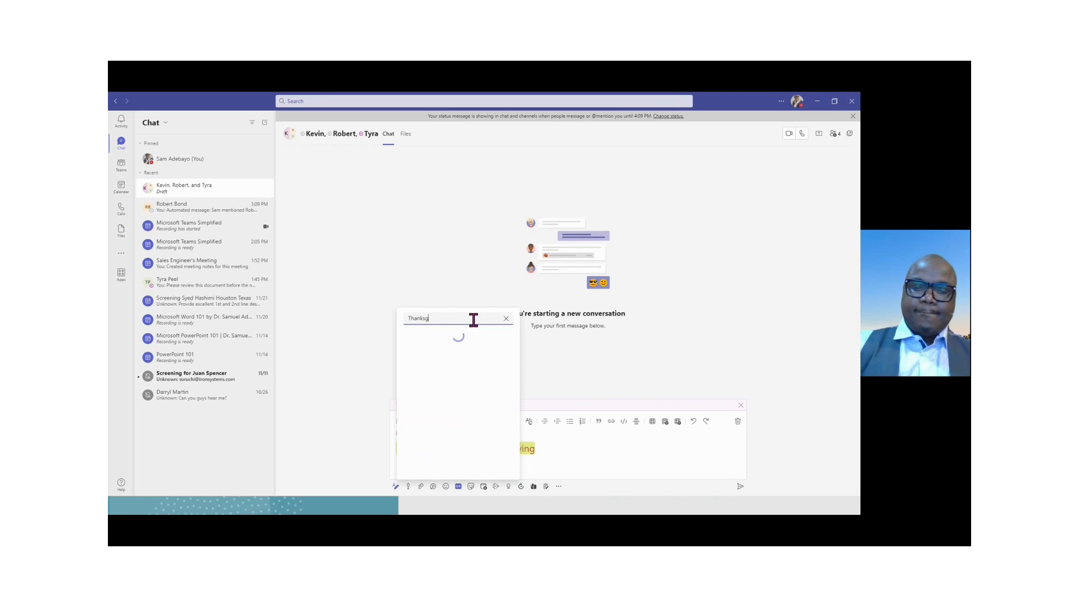
type("iv")
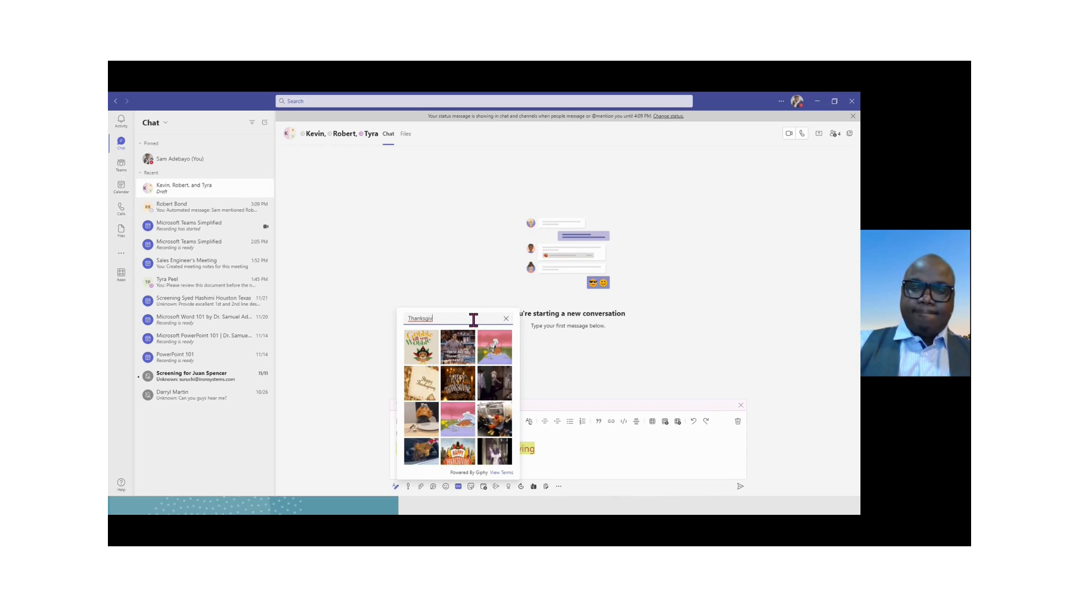
type("ing")
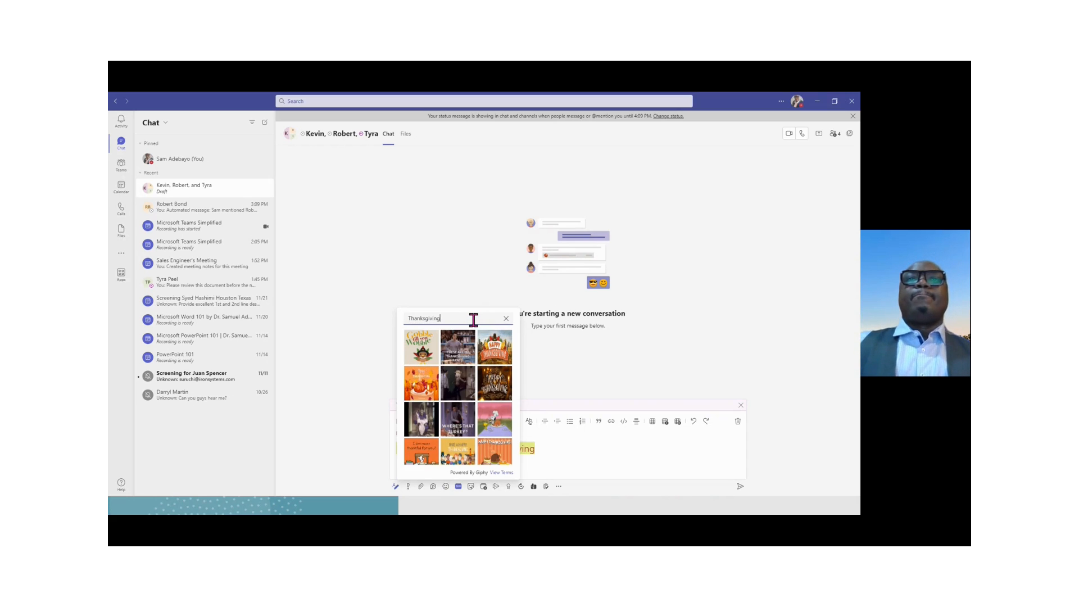
left_click_drag(517, 362, 516, 421)
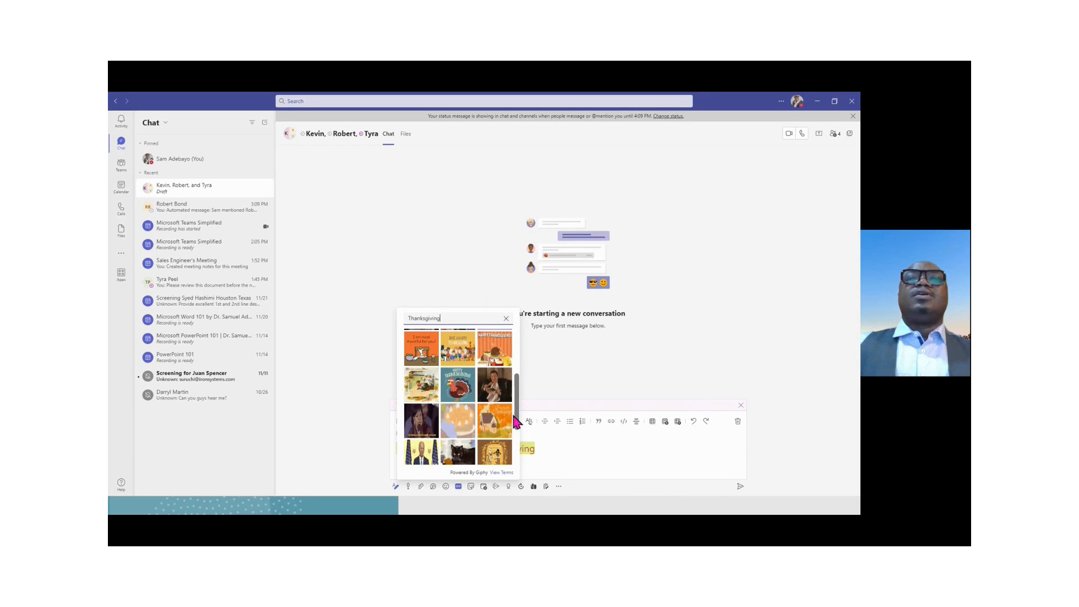
left_click(495, 389)
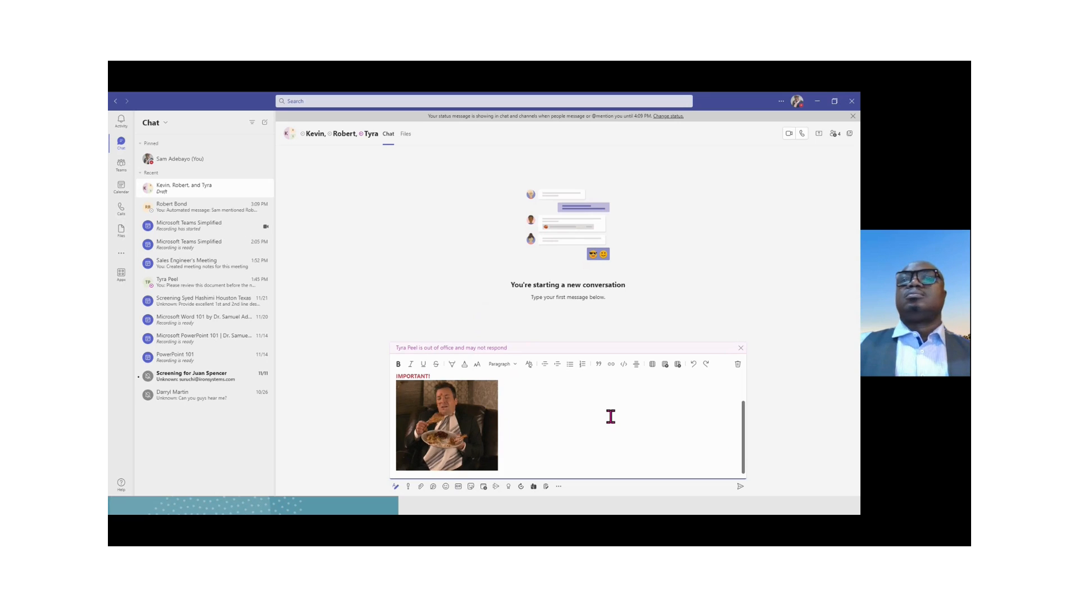
left_click(740, 488)
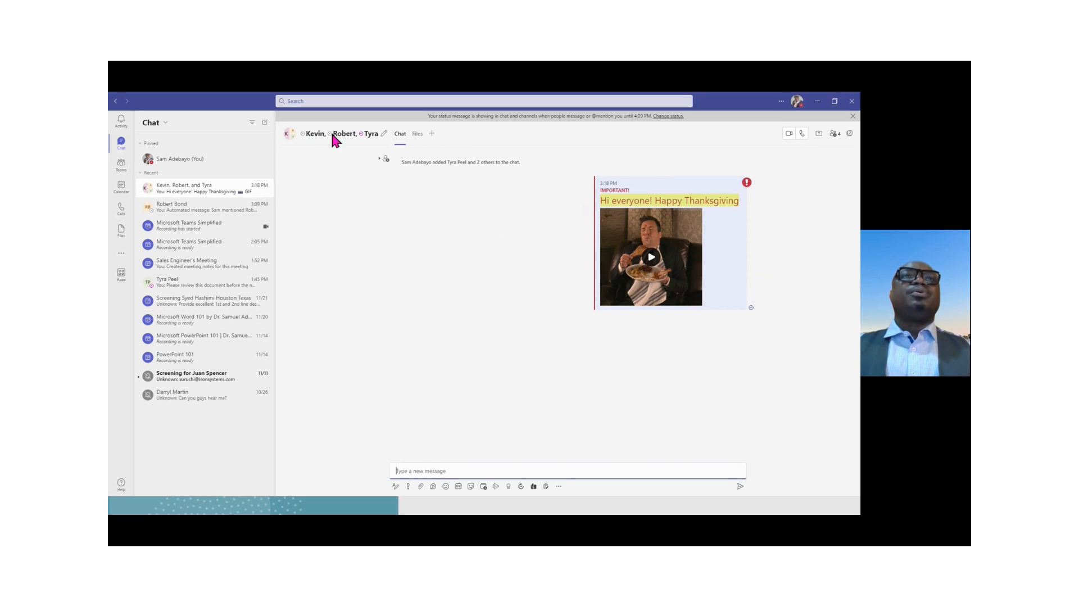
View the first participant's contact card, close it, and play the GIF in the sent message.
left_click(311, 137)
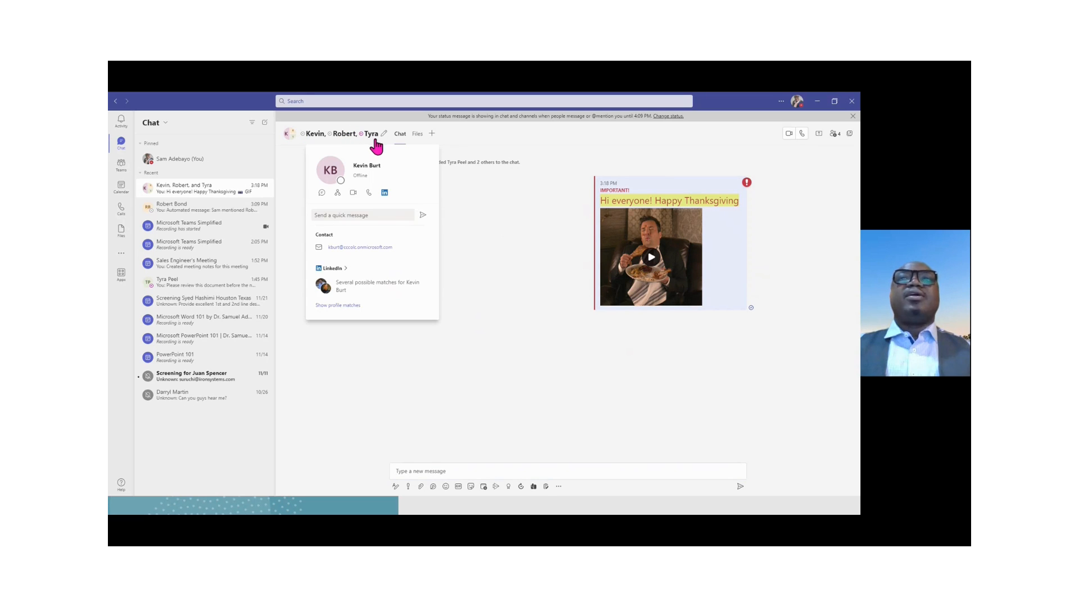
left_click(579, 237)
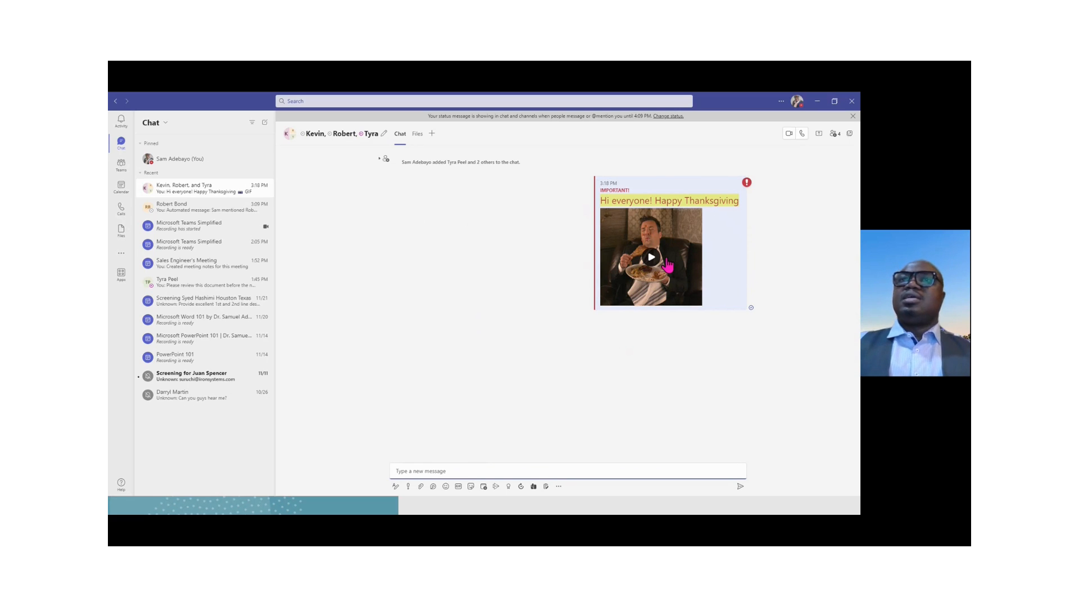
left_click(686, 263)
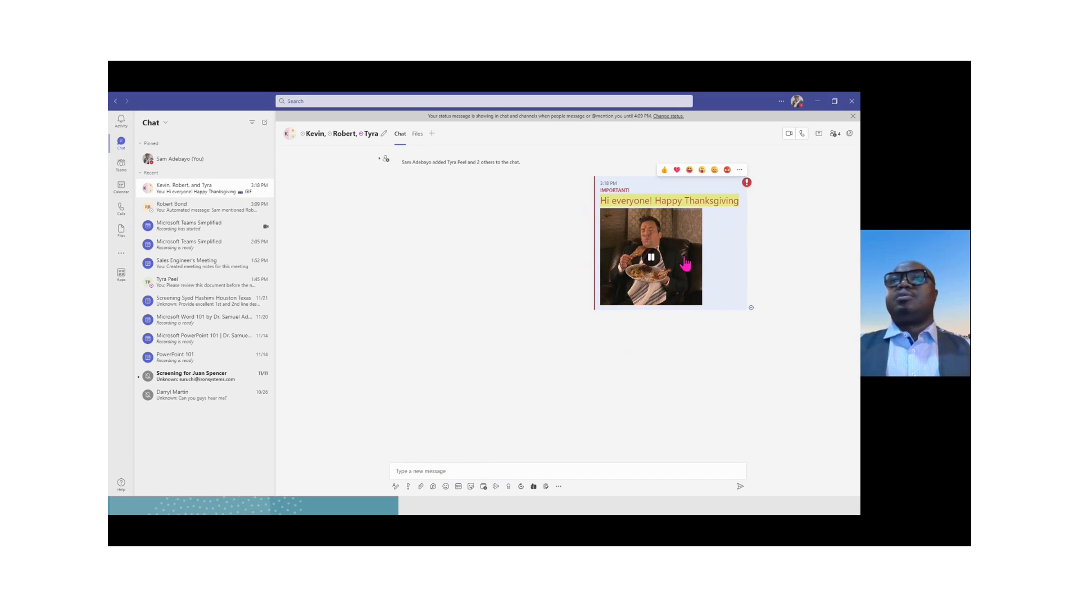
Try the like and heart reactions on the sent Thanksgiving message and settle on the laugh reaction.
left_click(664, 169)
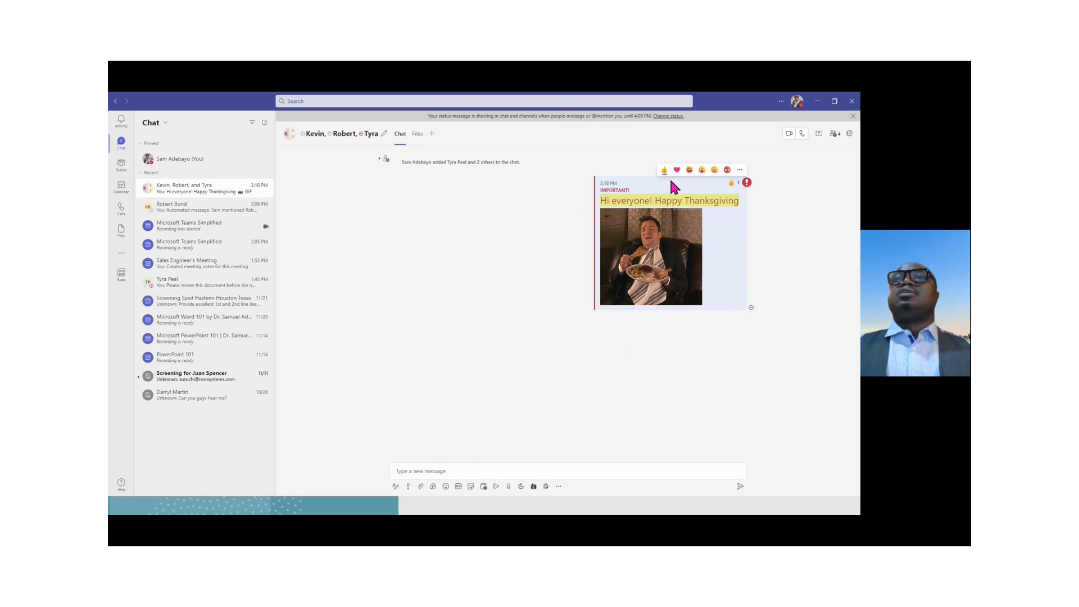
left_click(677, 169)
mouse_move(687, 174)
left_click(689, 171)
mouse_move(720, 231)
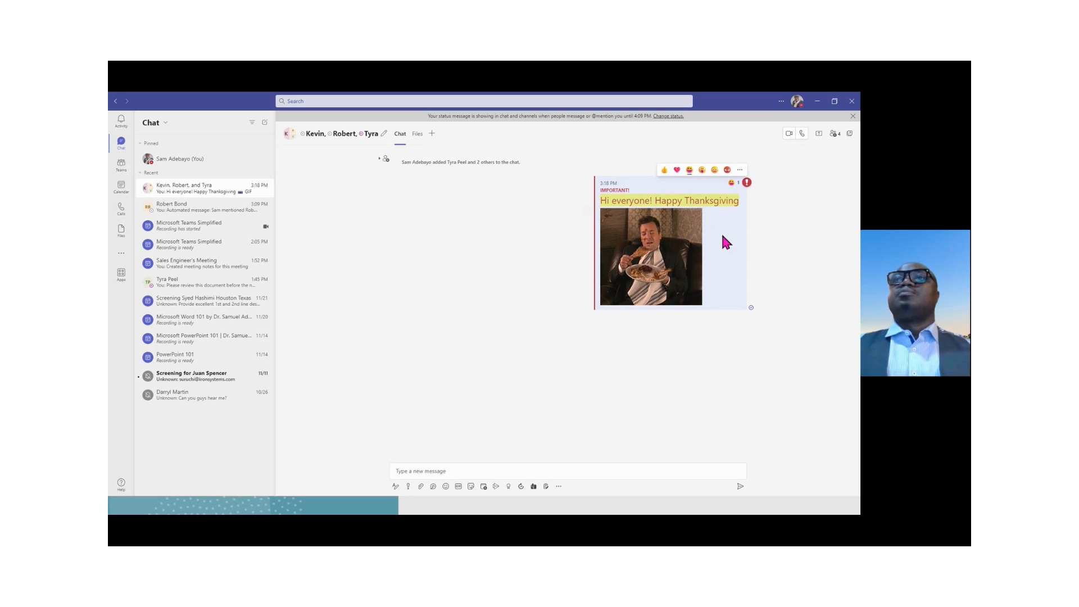
Reply to the Thanksgiving message with "Do not eat too much." and a laughing emoji, and send the reply.
left_click(741, 171)
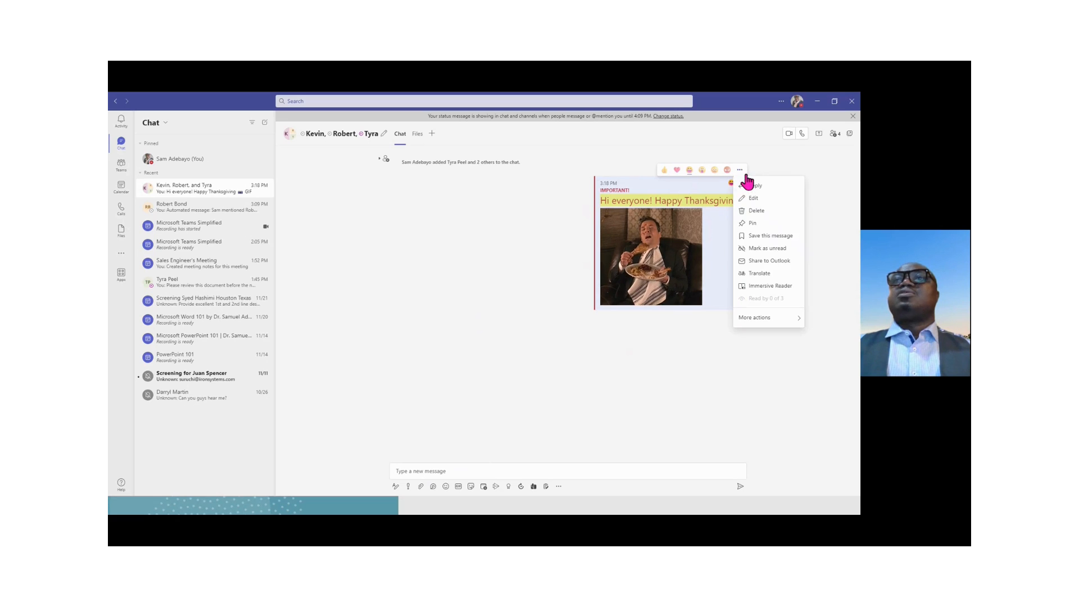
left_click(757, 190)
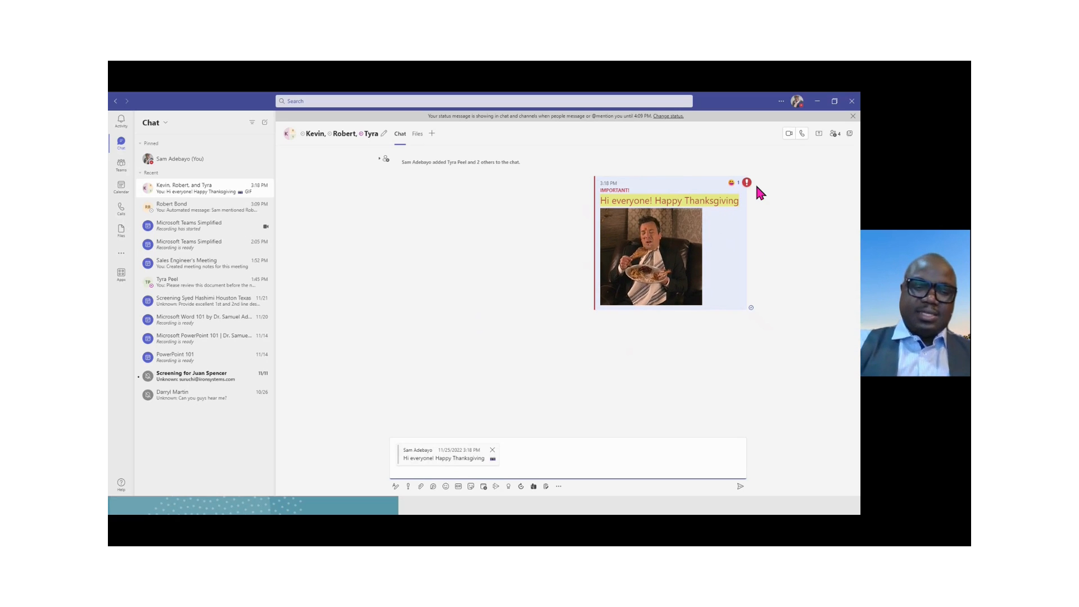
type("Do")
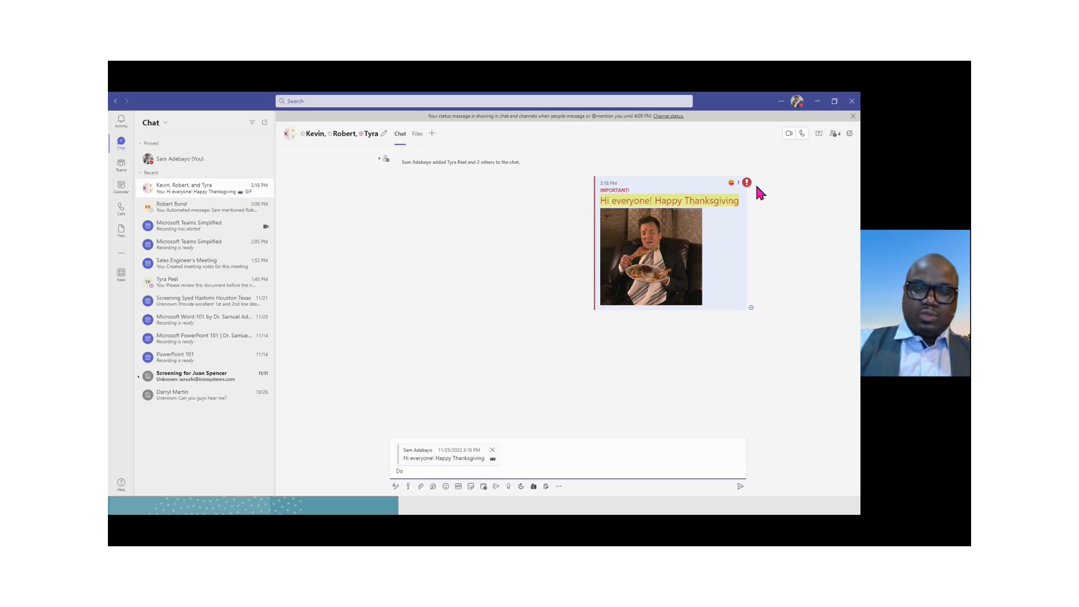
type(" not eat too much.")
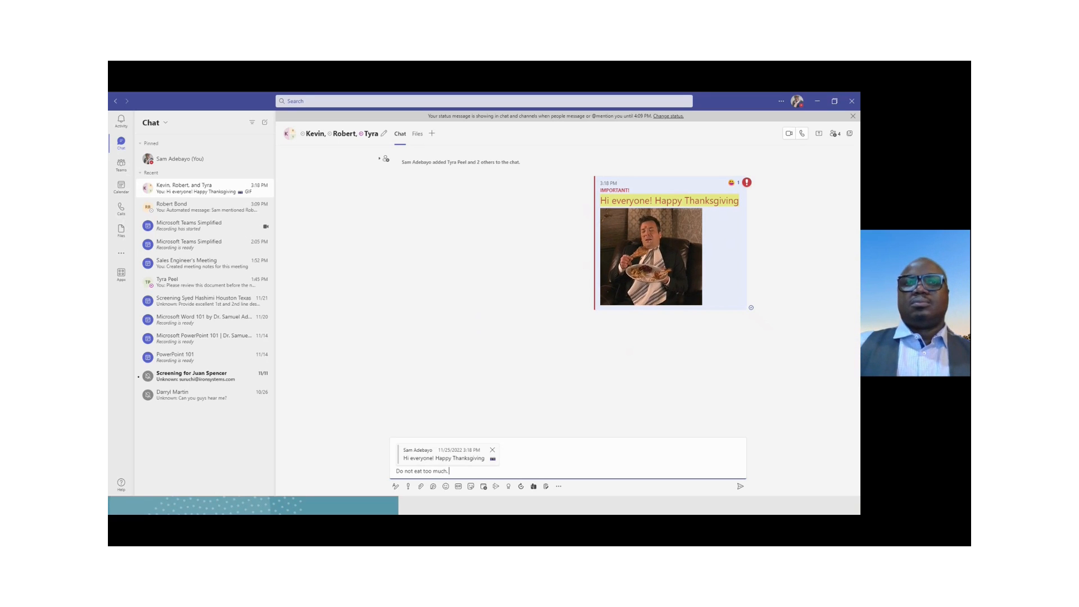
left_click(445, 487)
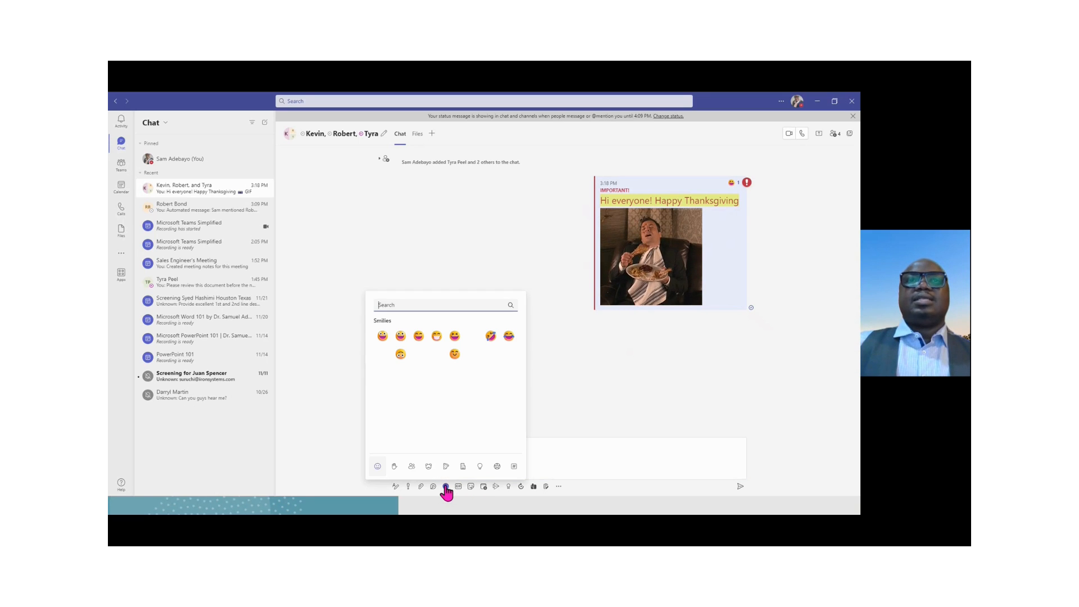
left_click(509, 337)
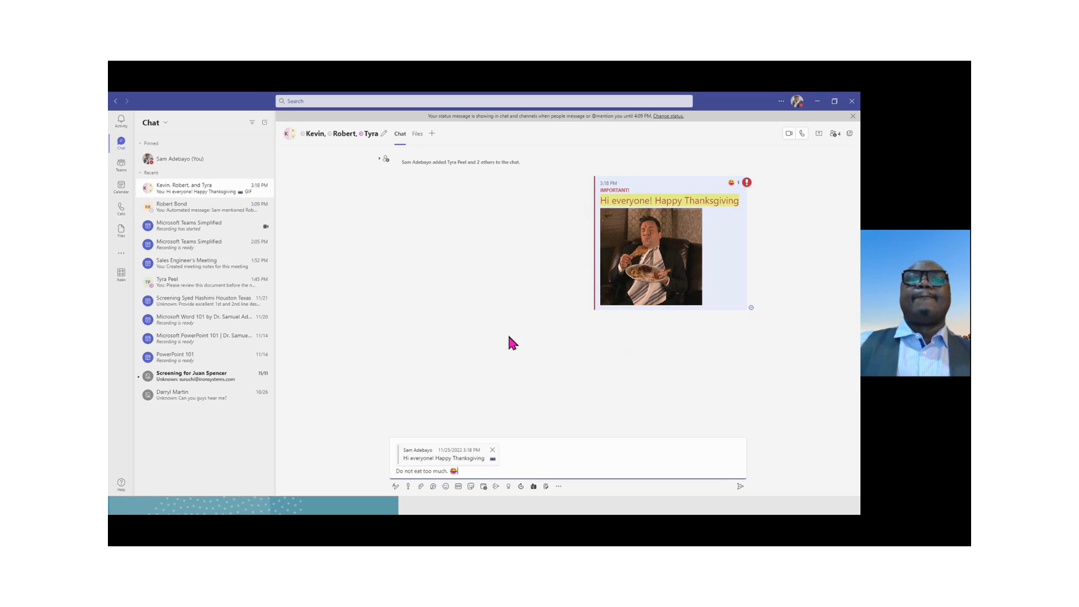
left_click(740, 487)
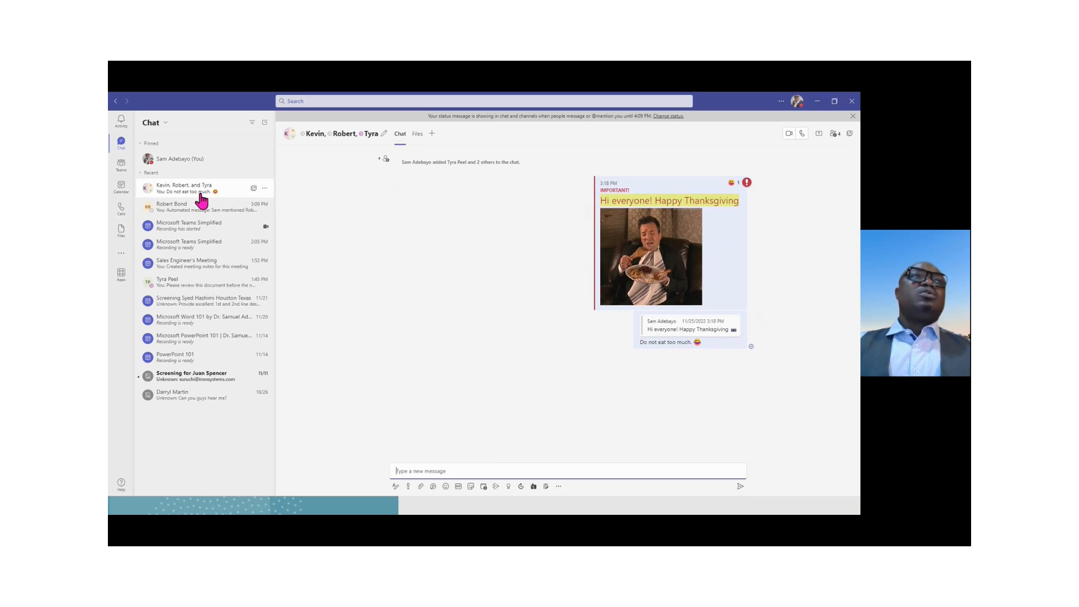
View the instant meeting options in the calendar and close them without starting a meeting.
left_click(121, 191)
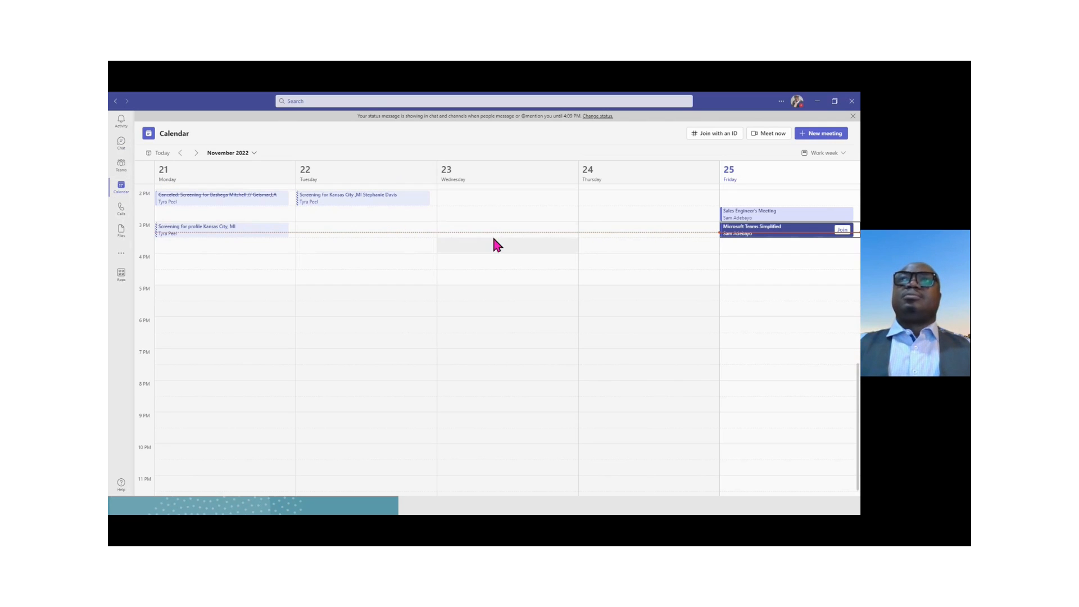
left_click(771, 134)
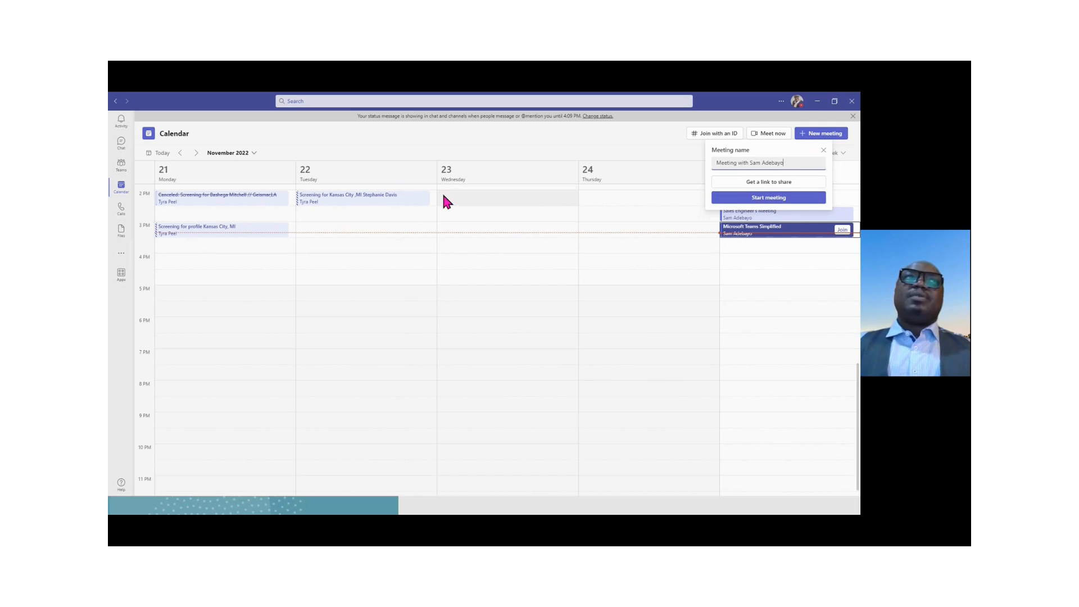
left_click(774, 206)
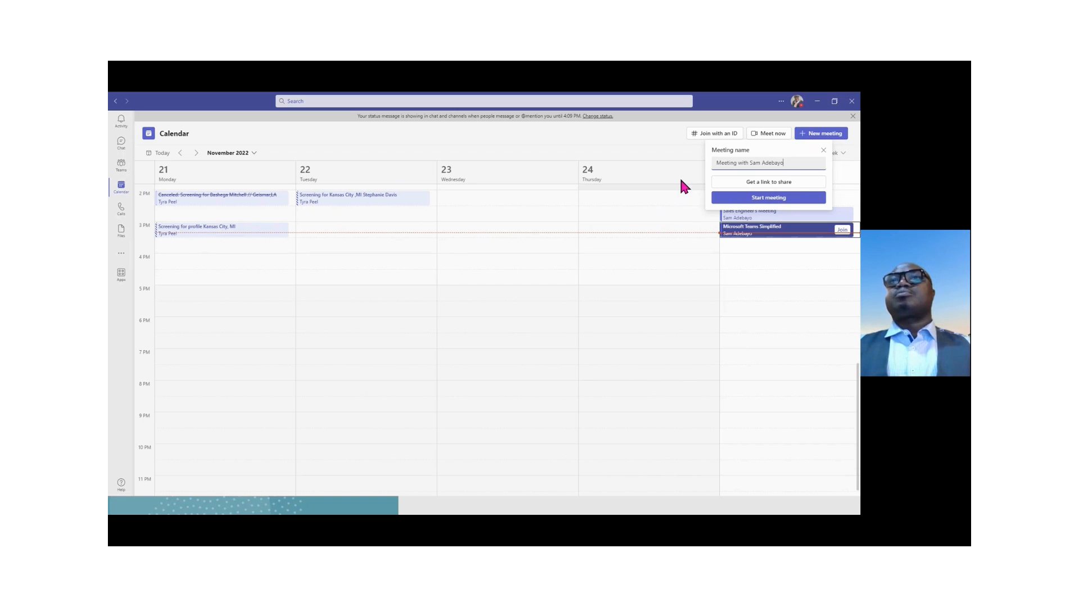
left_click(676, 154)
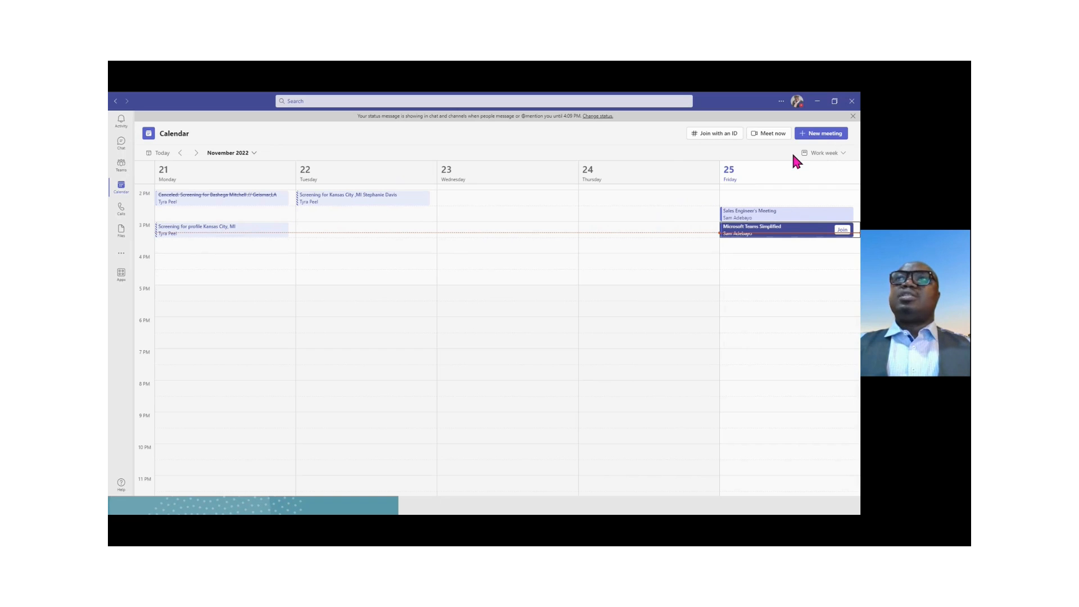
Create a new scheduled meeting titled "Daily Standup Meeting".
left_click(838, 136)
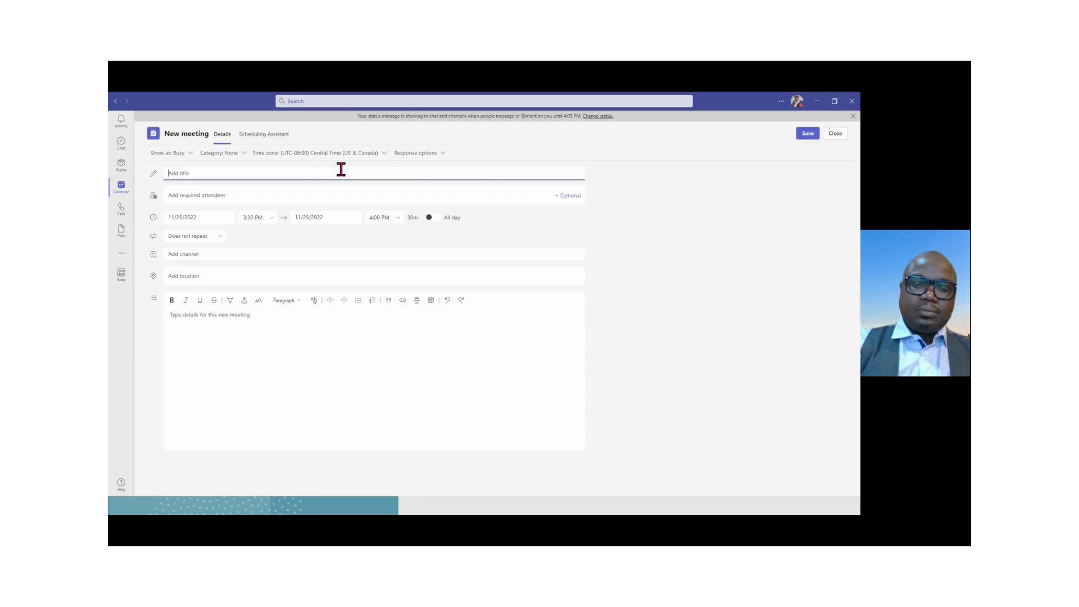
type("E")
key("BackSpace")
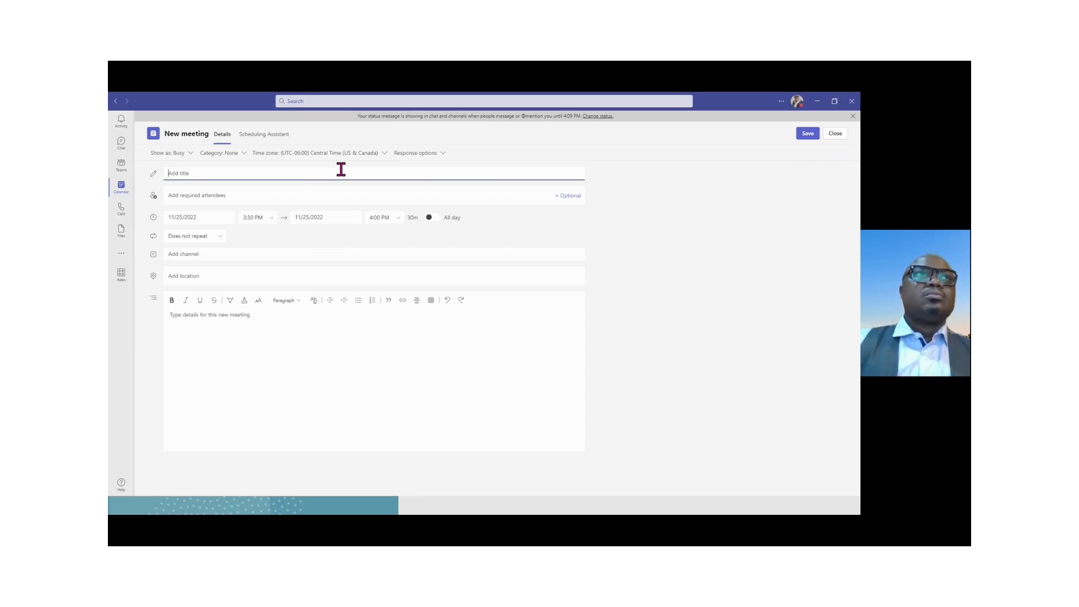
type("Da")
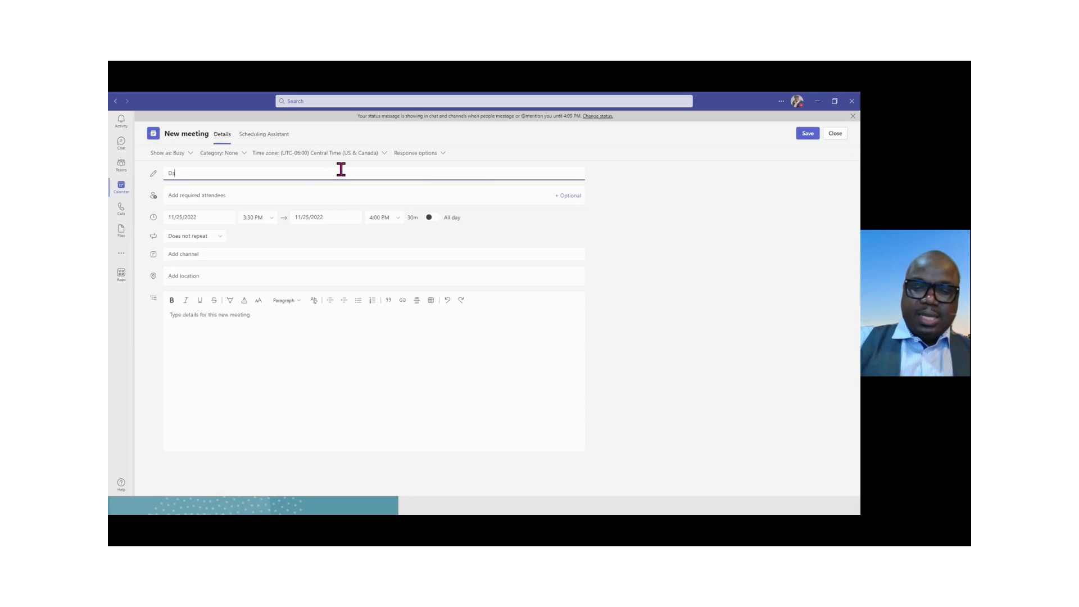
type("ilt Standup")
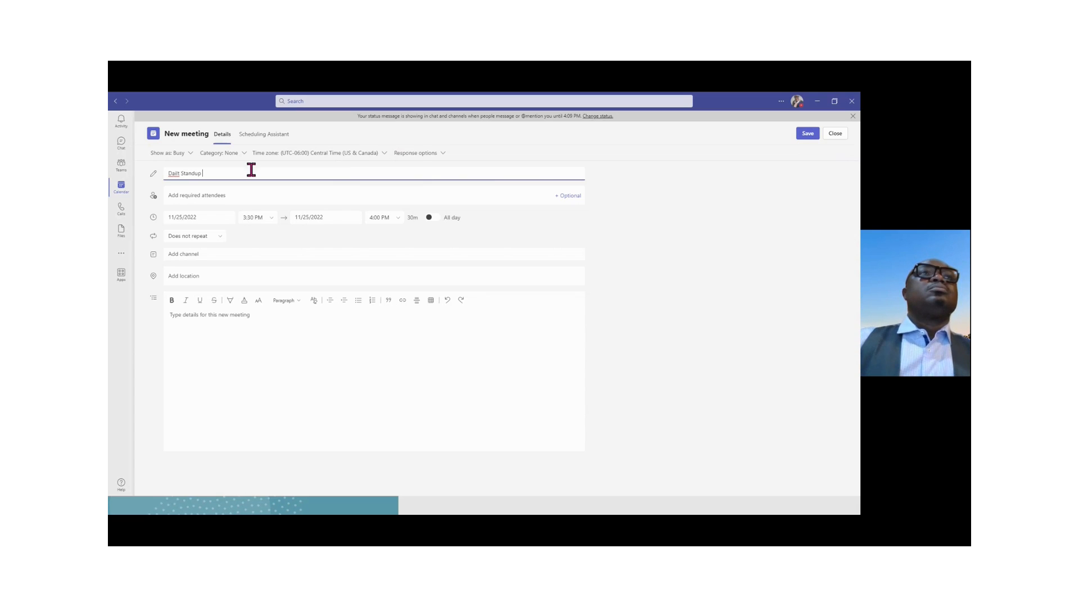
left_click_drag(180, 173, 231, 195)
left_click(178, 173)
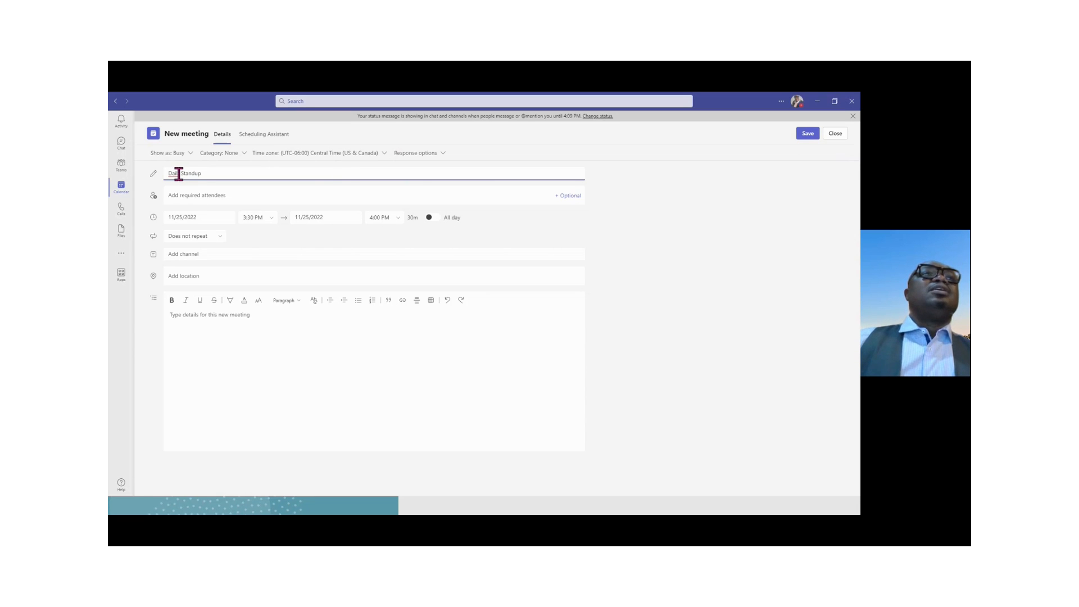
key("BackSpace")
type("y")
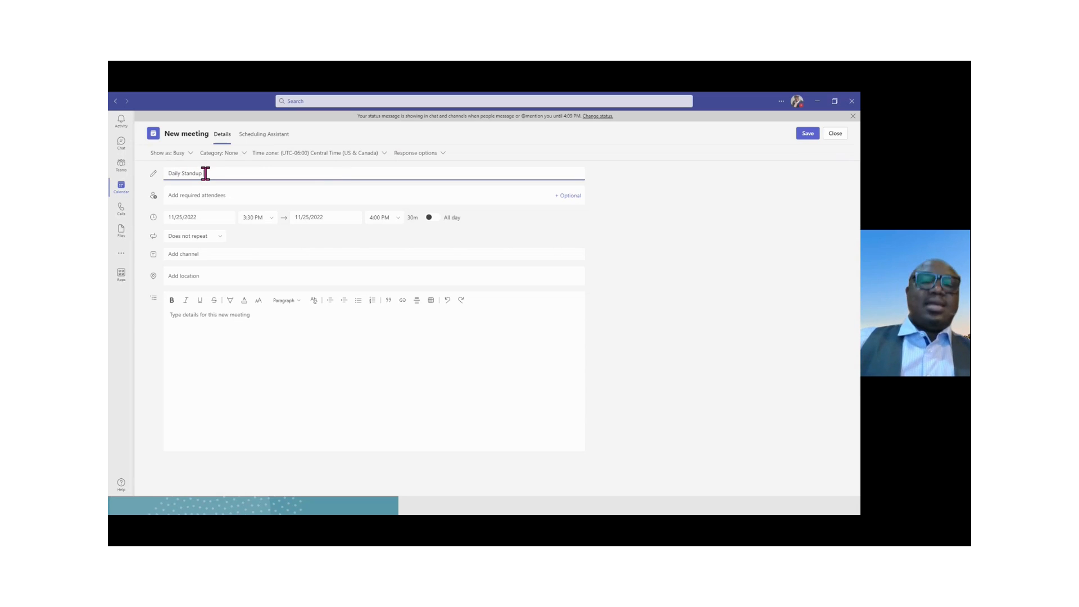
type("ting")
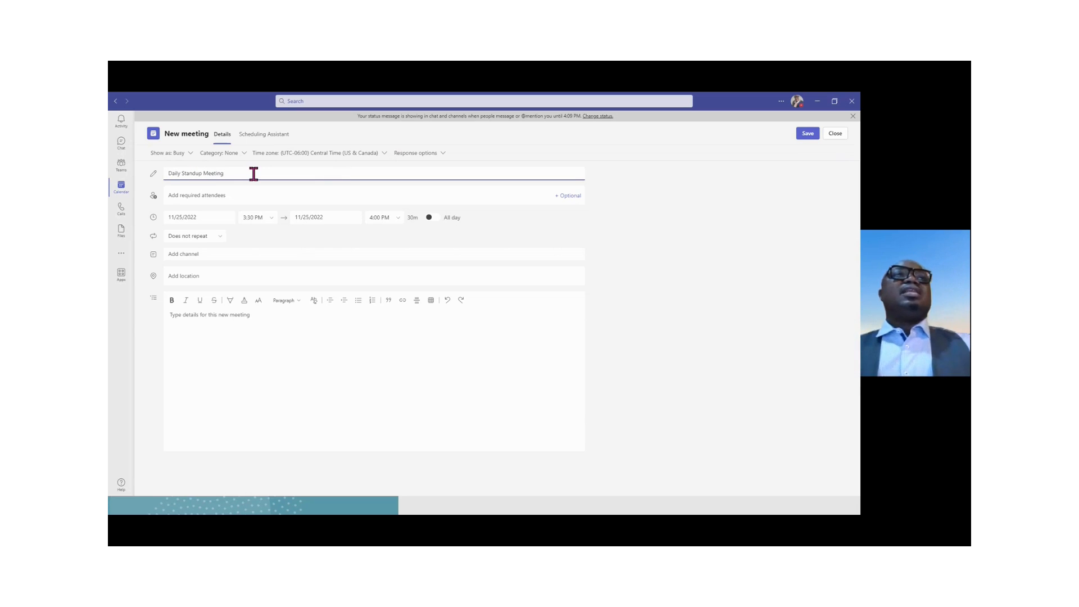
Add two members of the group chat as required attendees and send the meeting invitation.
left_click(234, 196)
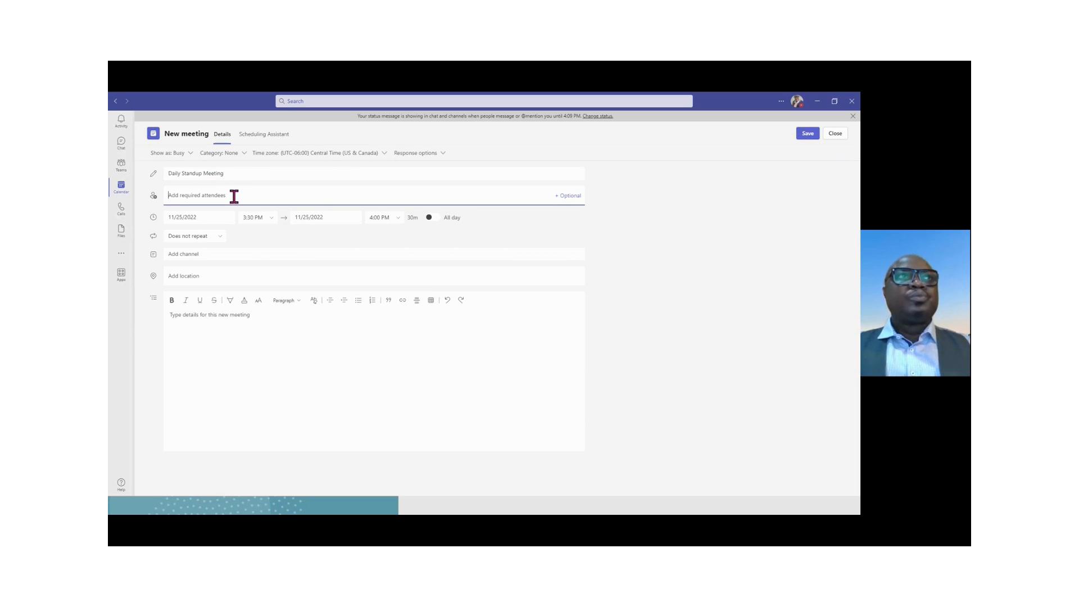
type("Bo")
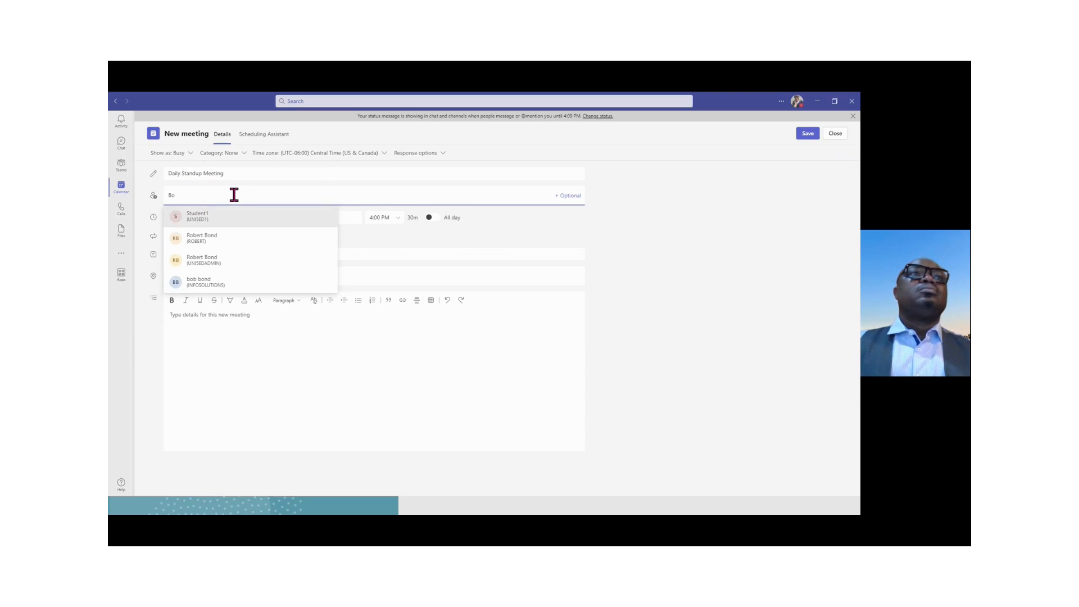
left_click(207, 241)
left_click(207, 241)
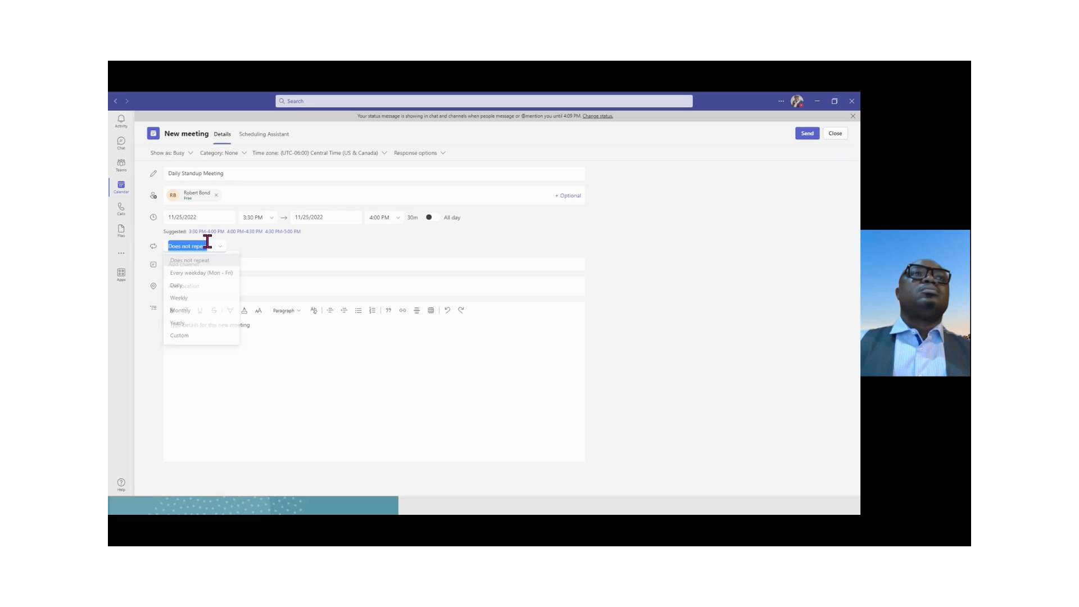
left_click(235, 192)
type("Ke")
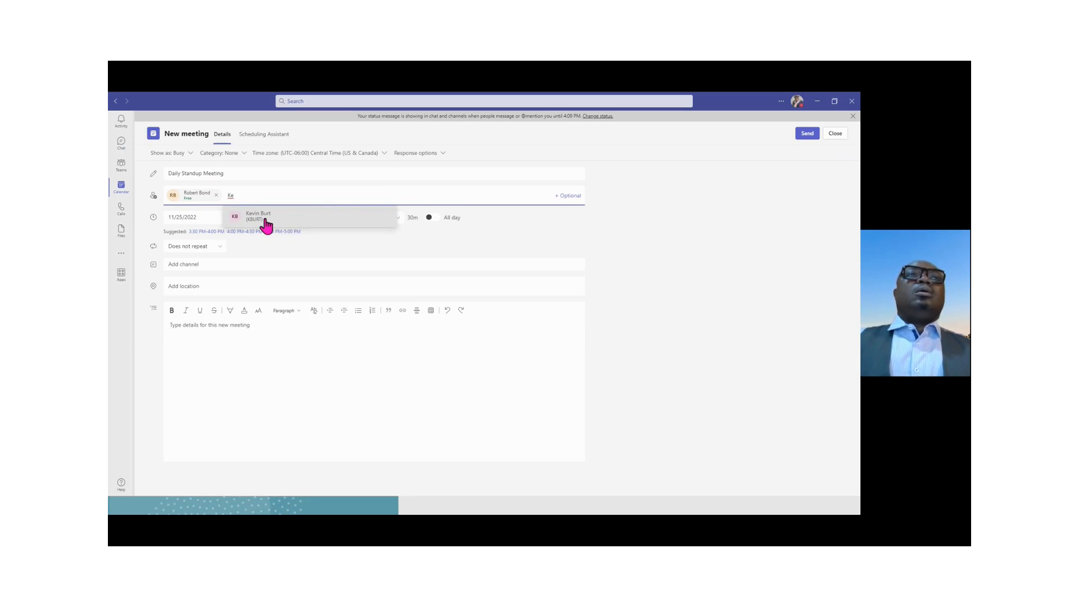
left_click(264, 218)
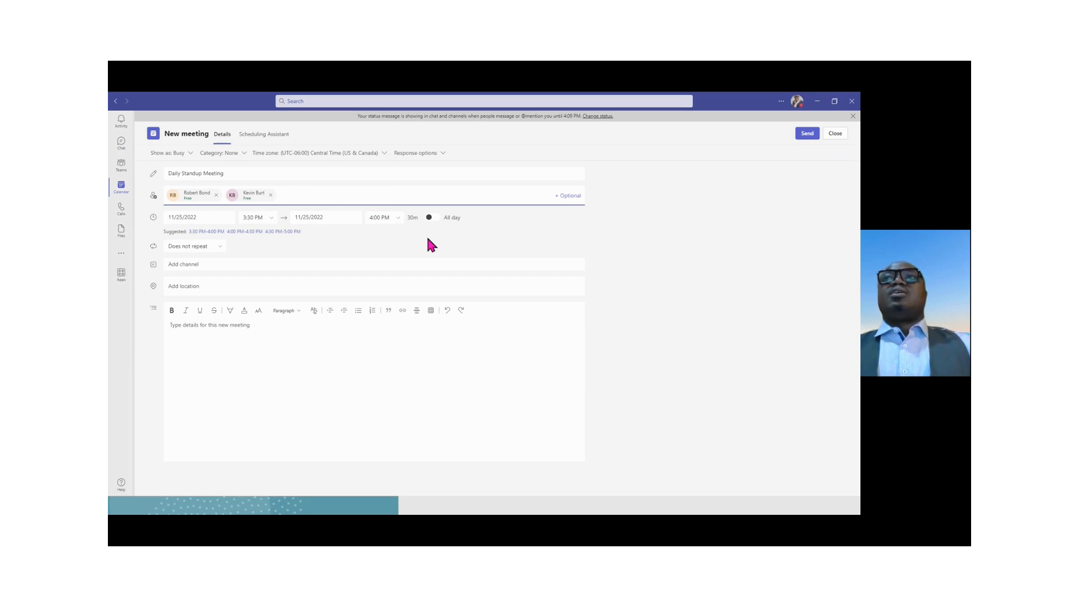
left_click(807, 135)
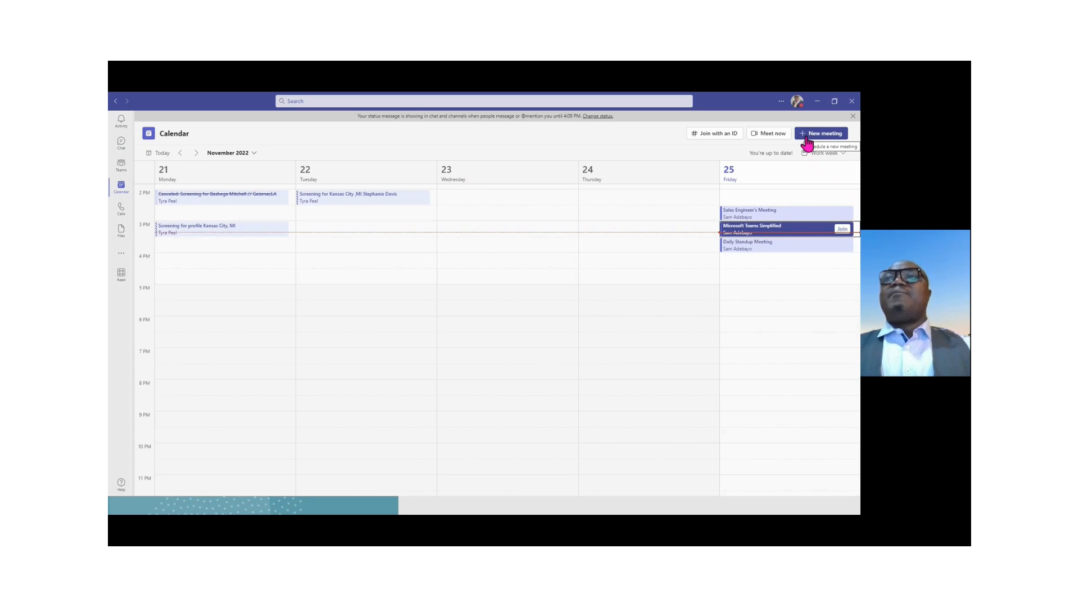
Review the details of the Daily Standup Meeting on Friday the 25th and return to the calendar.
double_click(776, 247)
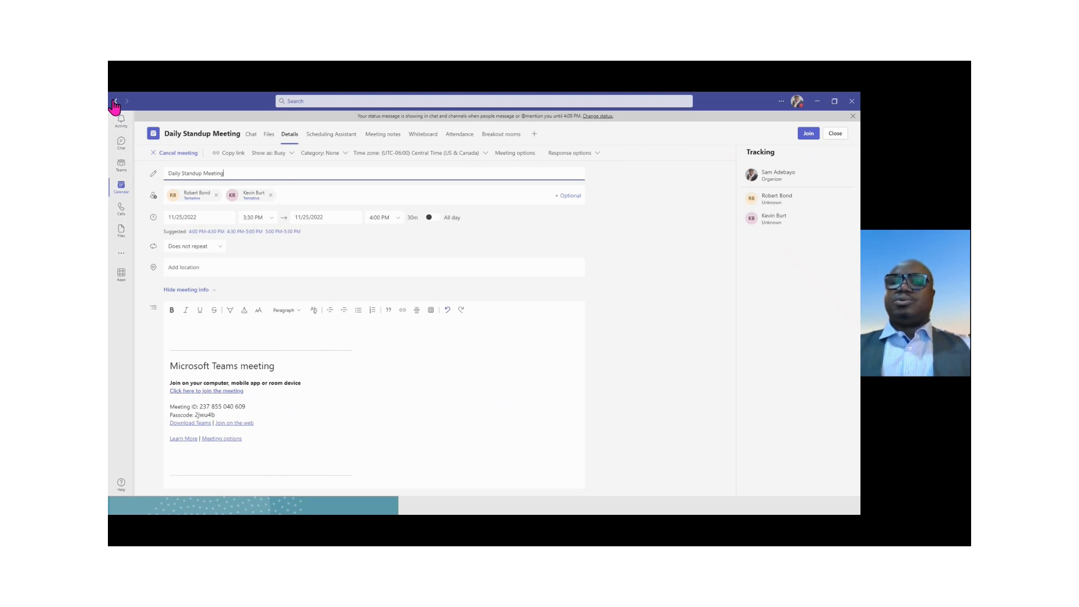
mouse_move(115, 107)
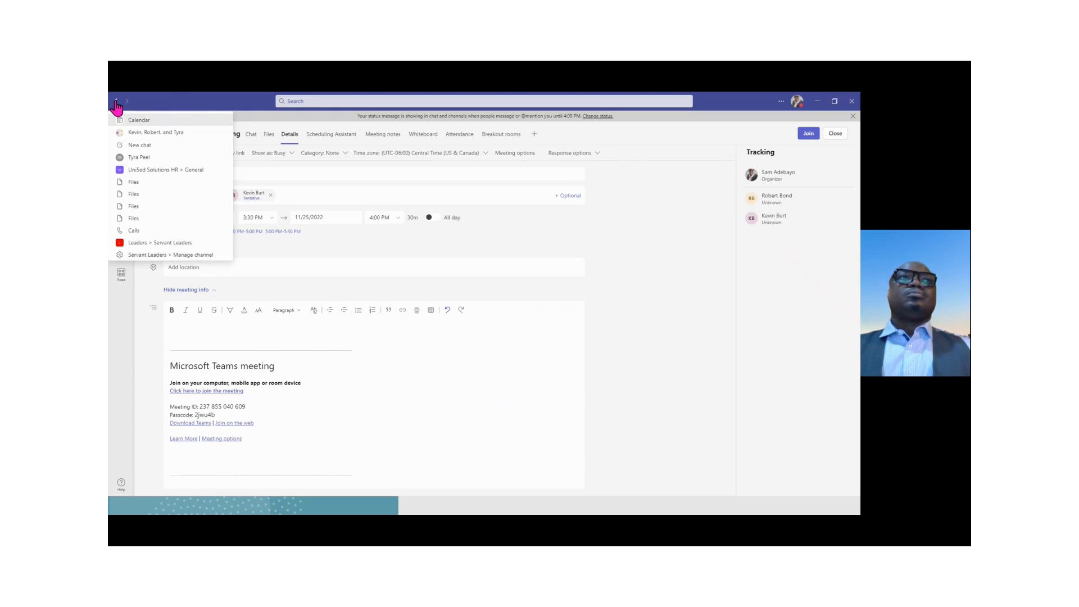
left_click(116, 105)
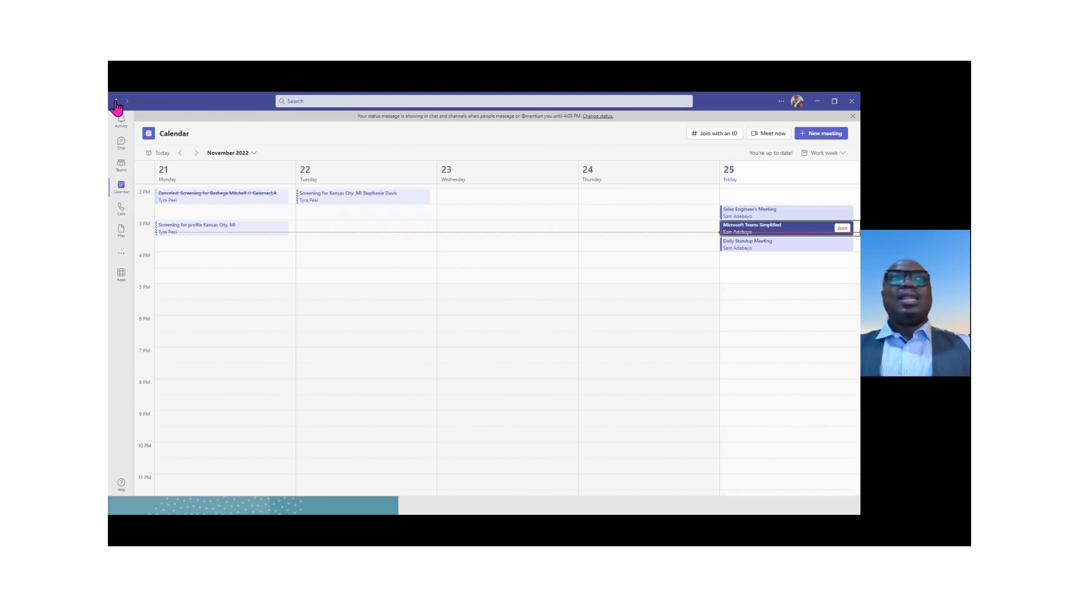
Start creating a team from the Manage a Project template and make it public.
left_click(122, 166)
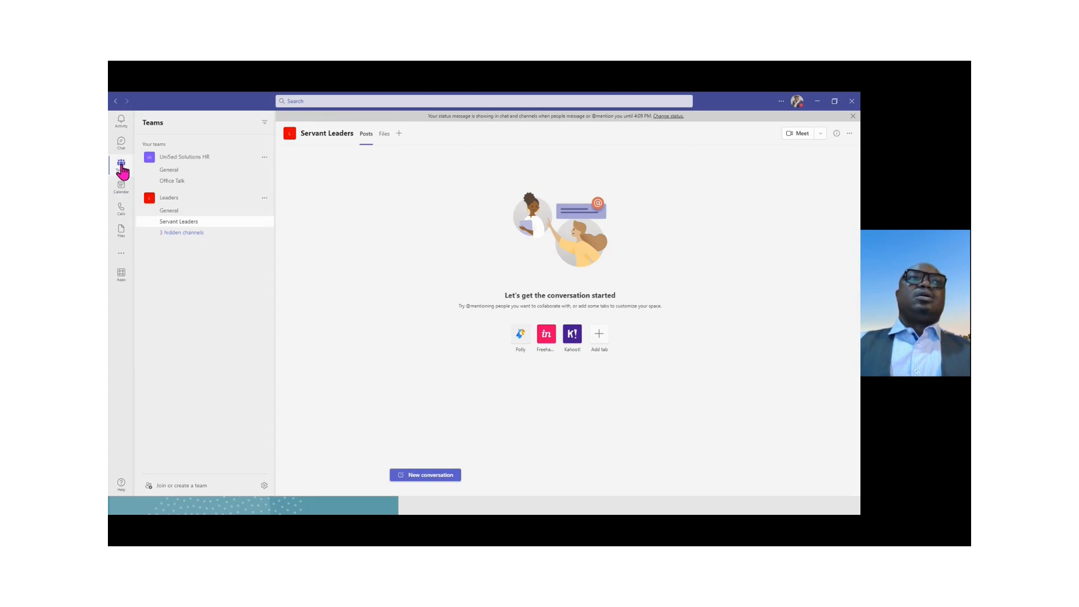
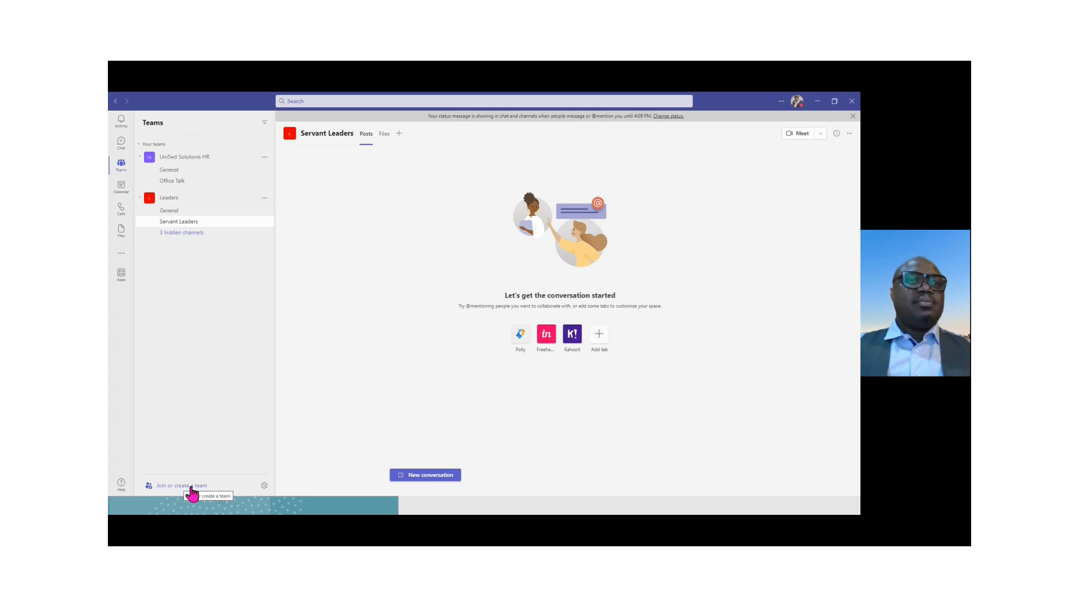
left_click(191, 487)
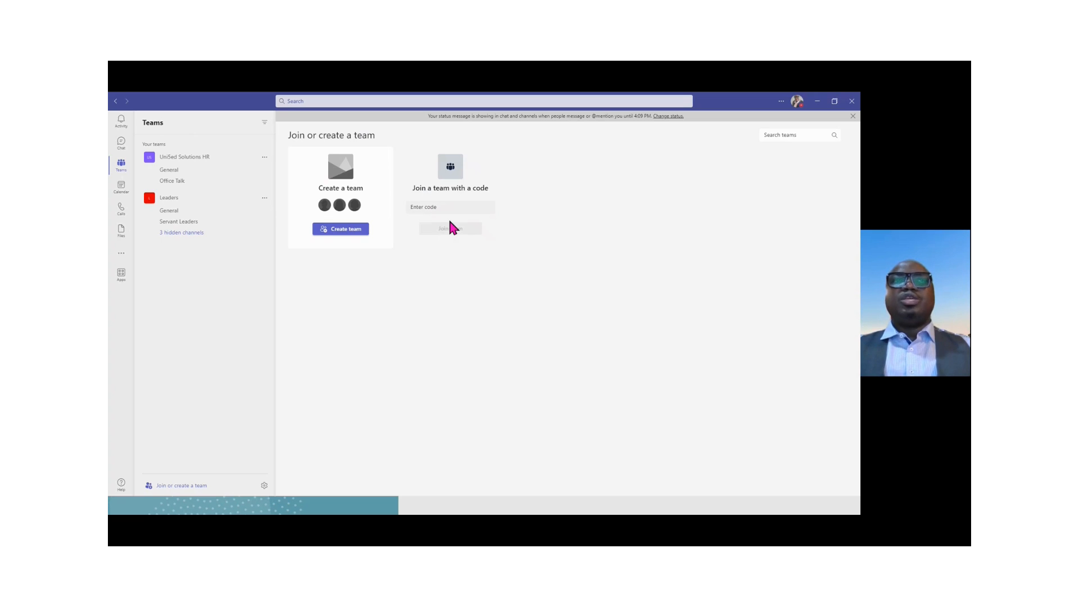
left_click(344, 231)
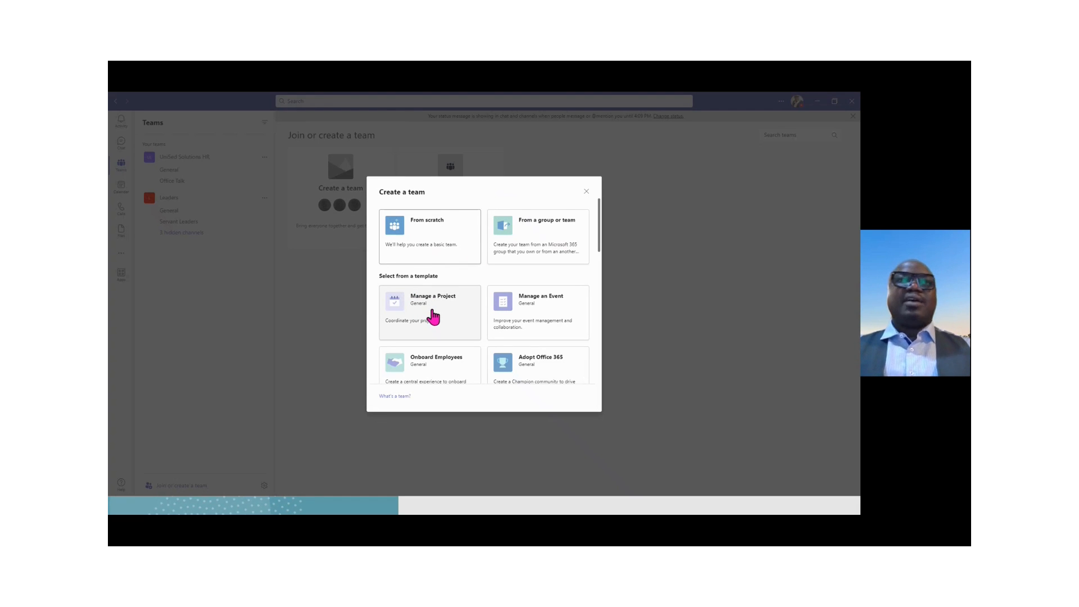
left_click(433, 317)
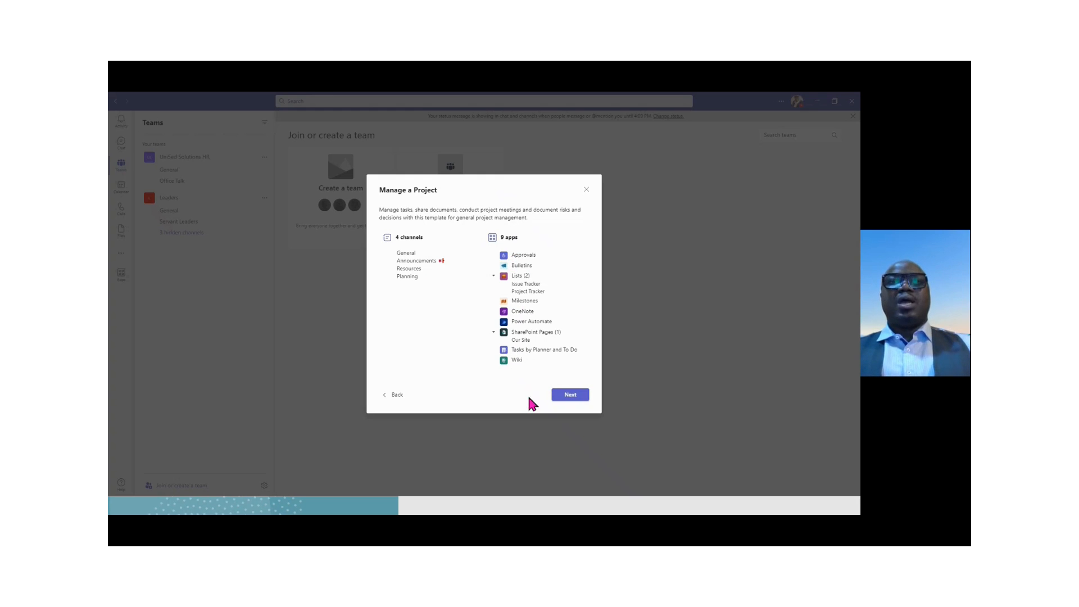
left_click(570, 395)
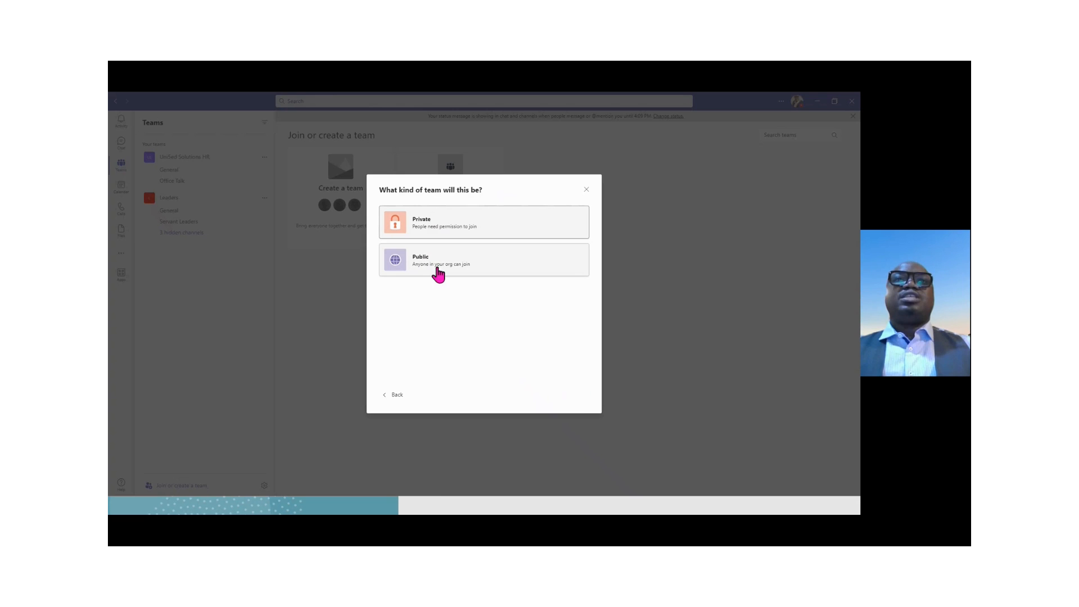
left_click(443, 269)
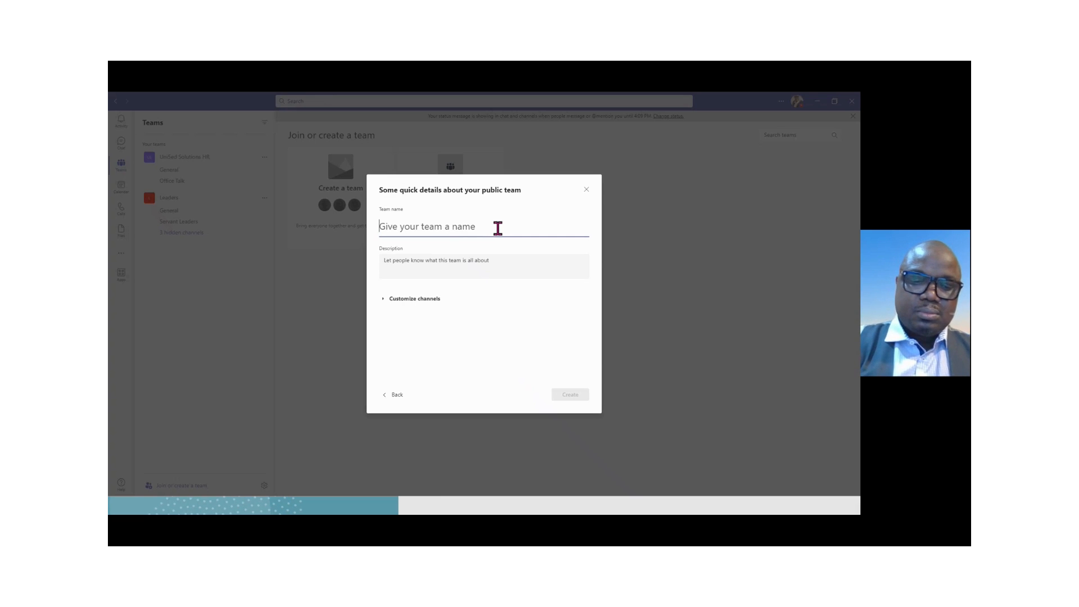
Name the new public team "Uni5ed Study Group".
type("Un")
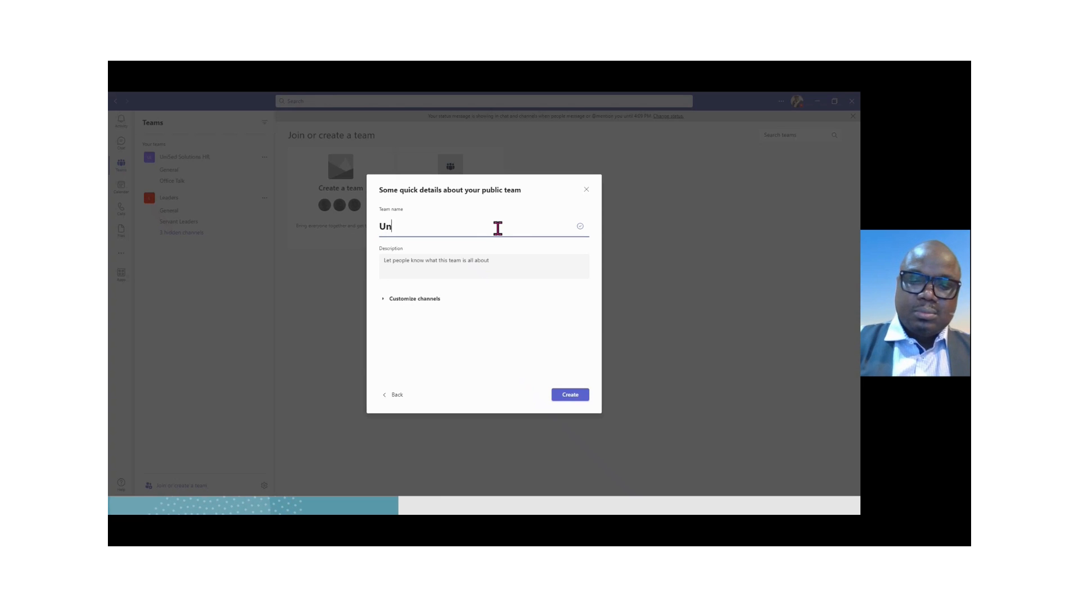
type("i5ed ")
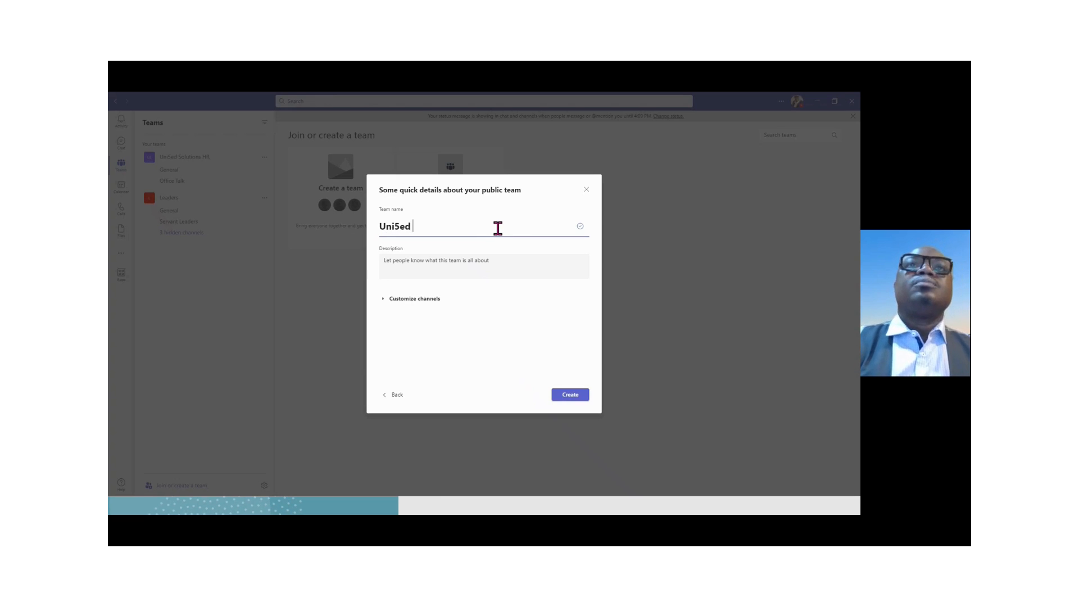
type("Stu")
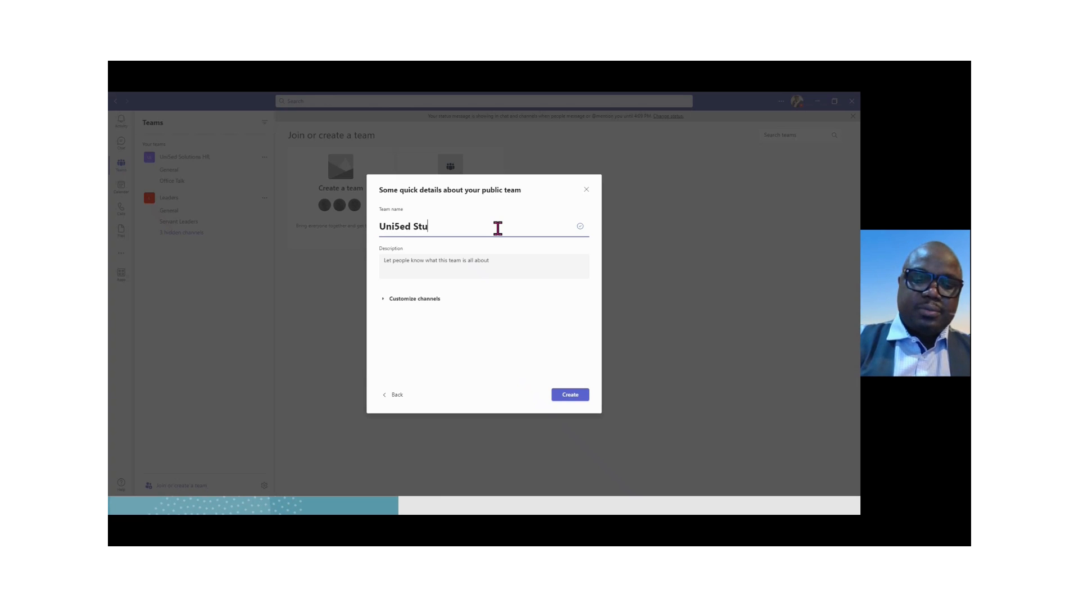
type("dy G")
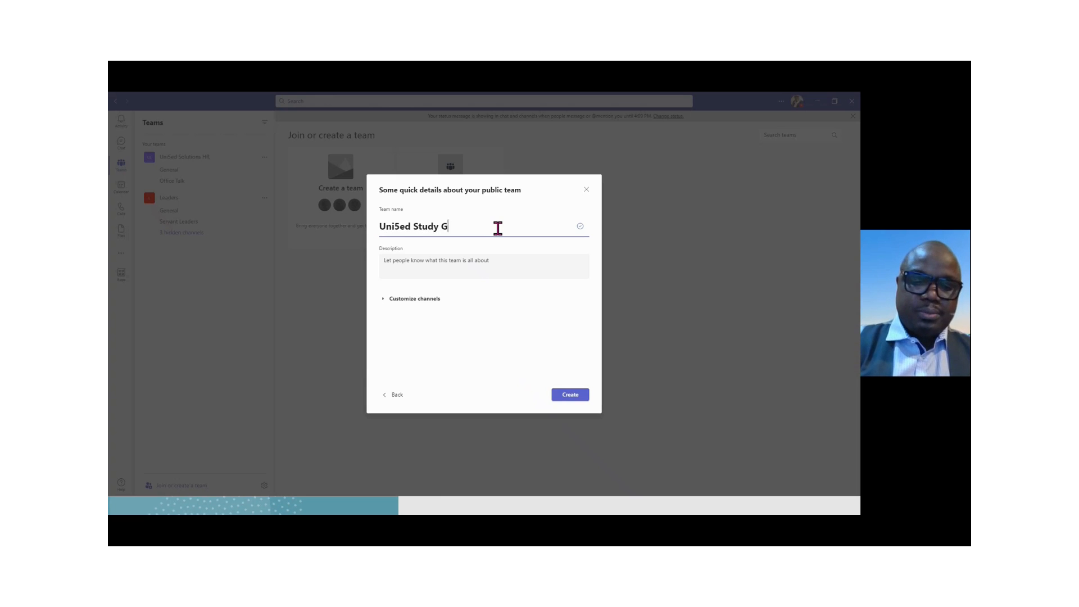
type("roup")
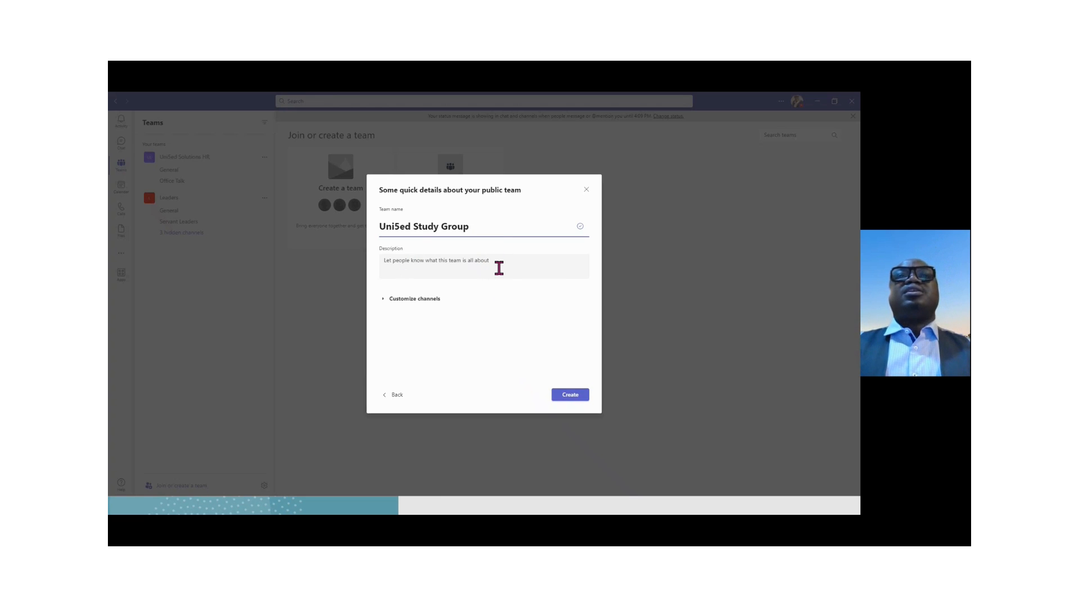
Describe the team as "MS 900 Study Group", create it, and dismiss the creation progress window.
left_click(499, 268)
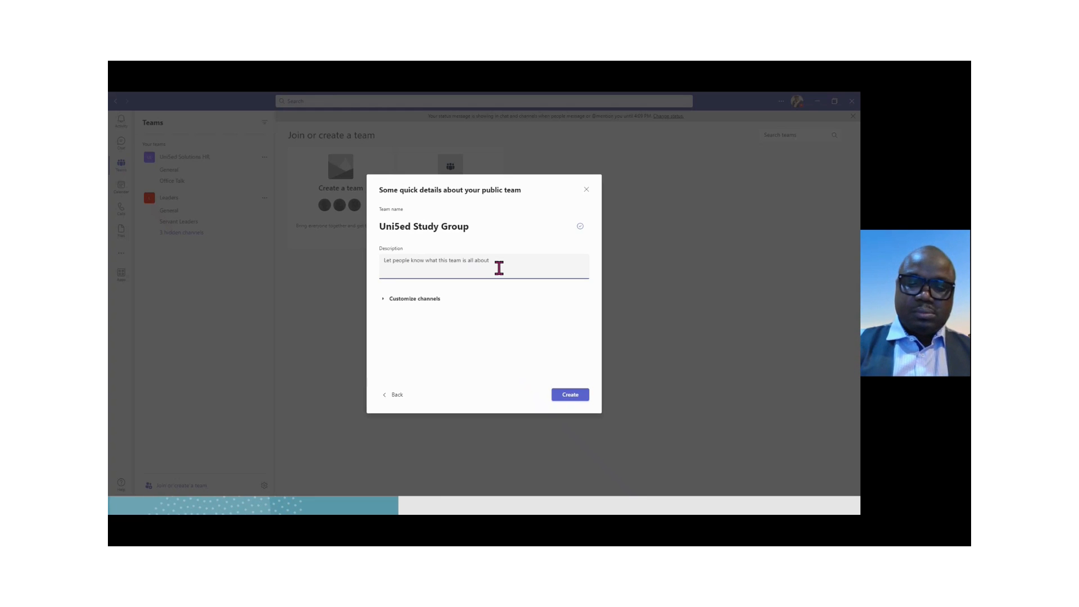
type("M")
key("BackSpace")
type("MS 900")
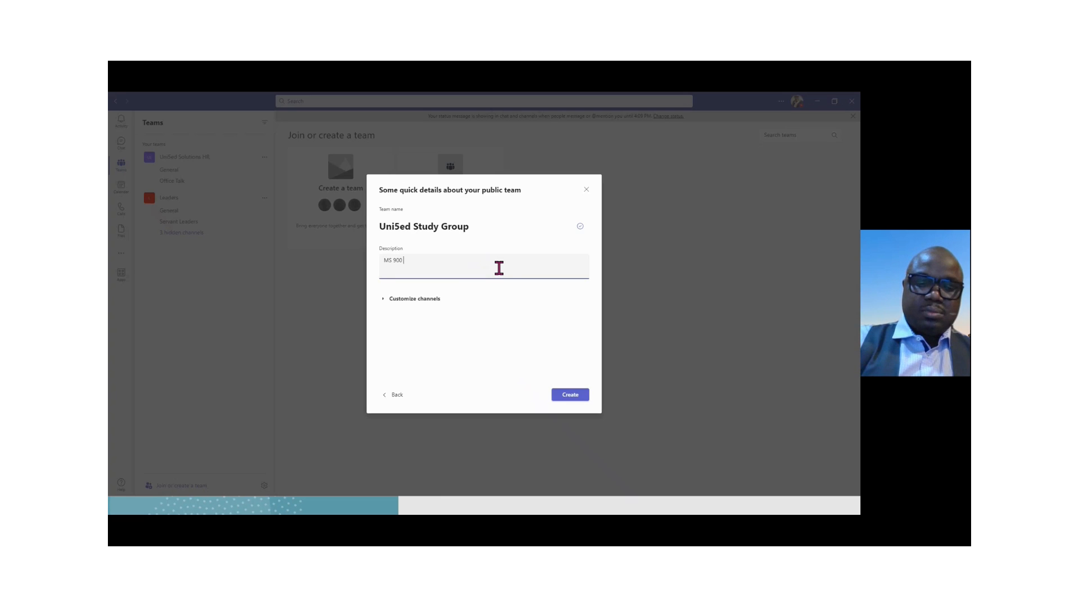
type("Study Group")
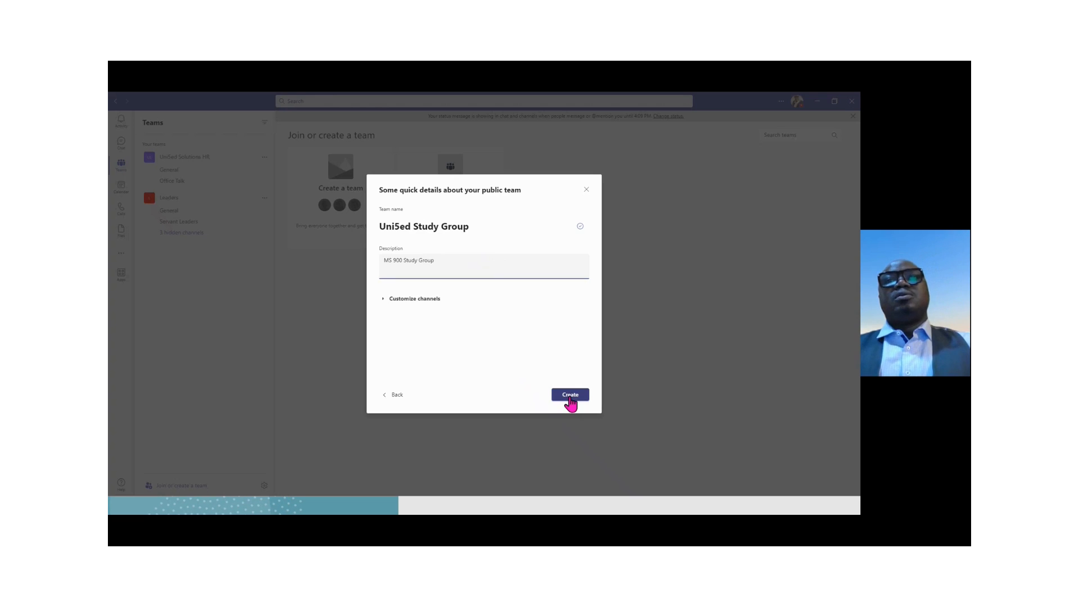
left_click(568, 395)
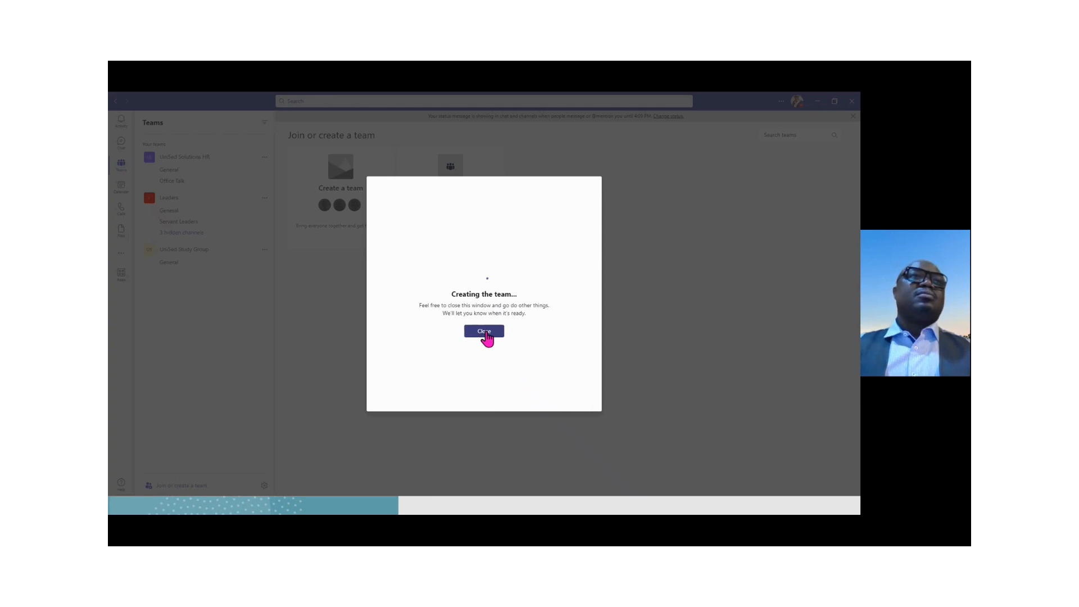
left_click(485, 332)
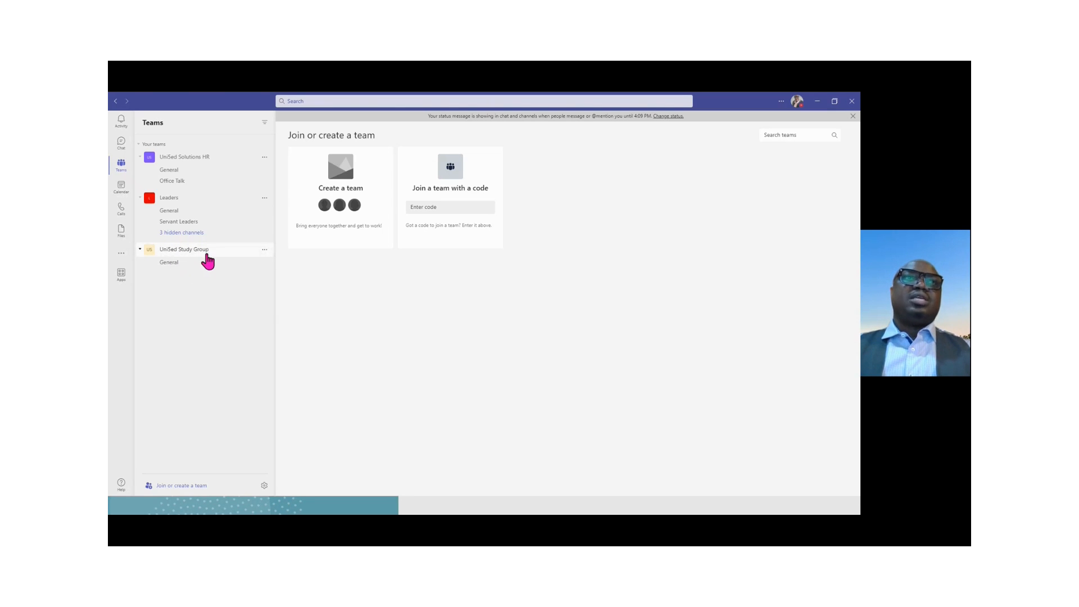
Add a standard channel named "Moderator" to Uni5ed Study Group, shown automatically in everyone's channel list.
left_click(264, 251)
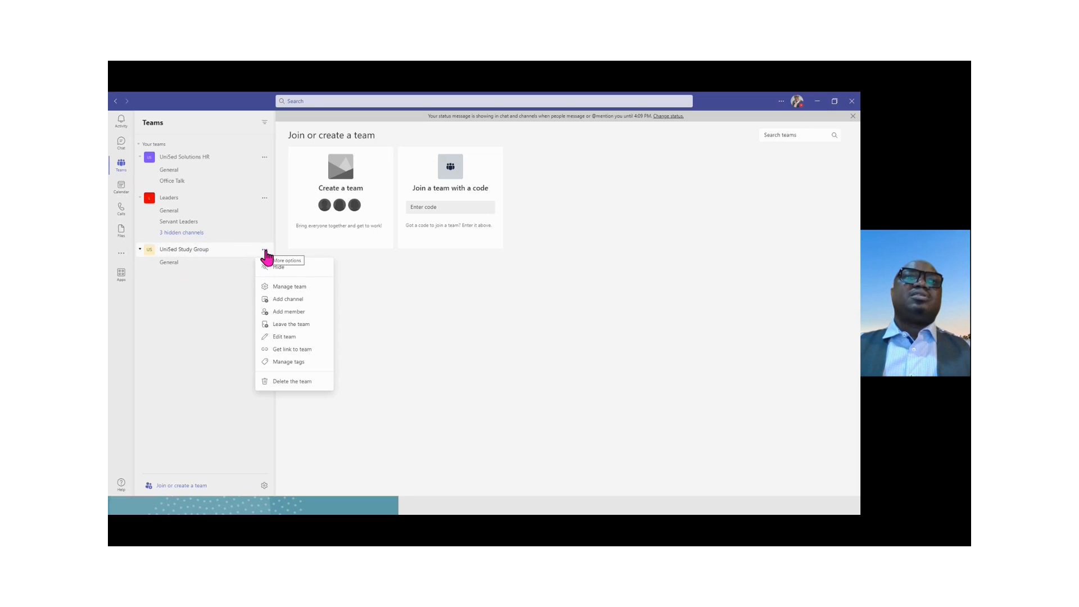
left_click(294, 289)
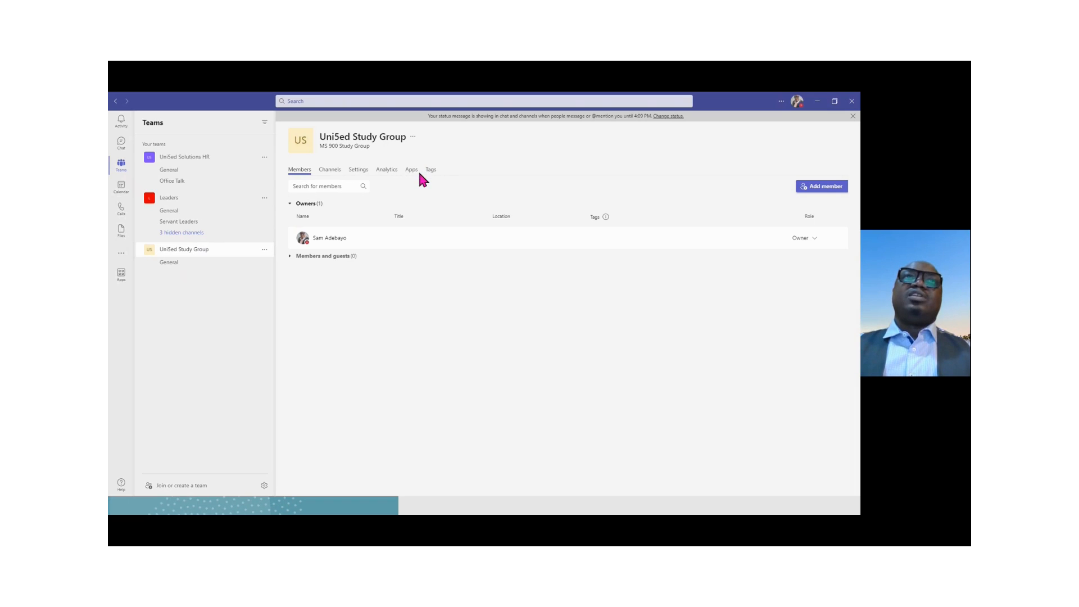
left_click(333, 176)
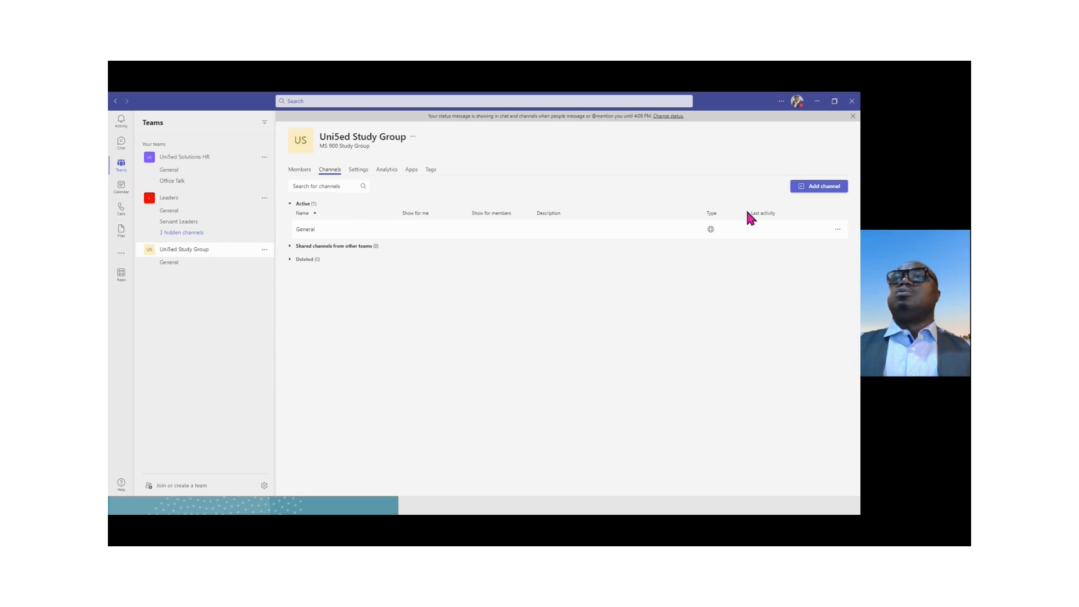
left_click(820, 183)
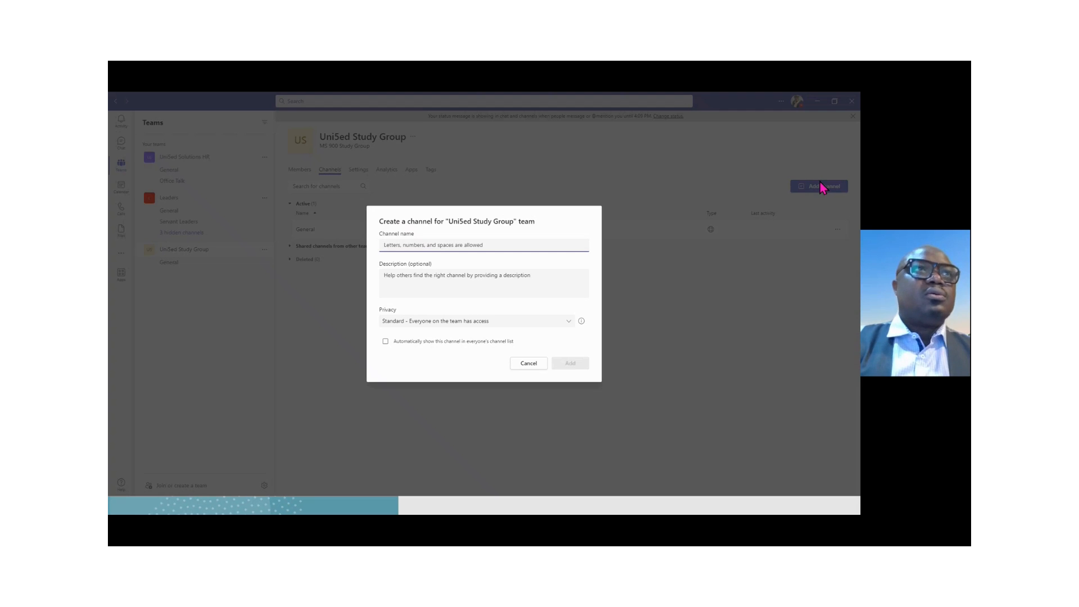
type("Moderator")
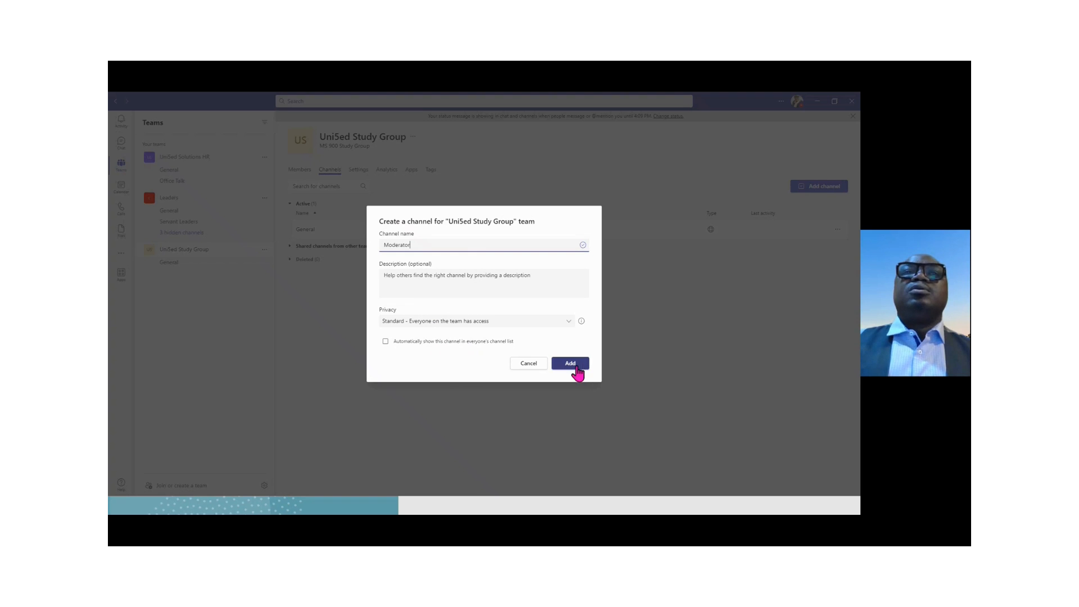
left_click(385, 341)
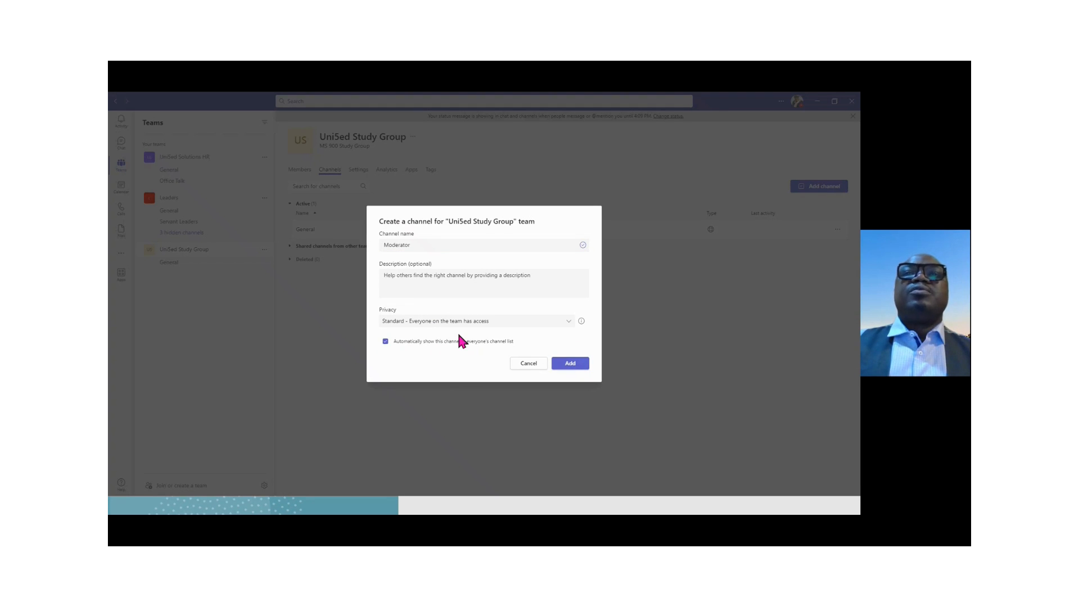
left_click(571, 365)
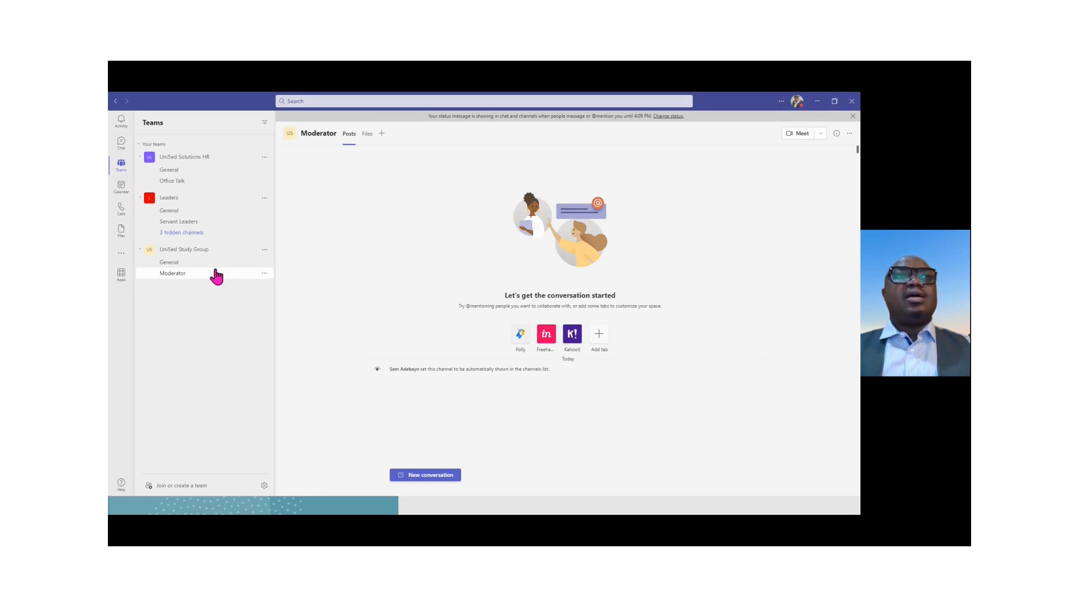
In Uni5ed Study Group's member permissions, disallow managing connectors and tabs, uploading custom apps, and deleting or restoring channels.
left_click(265, 250)
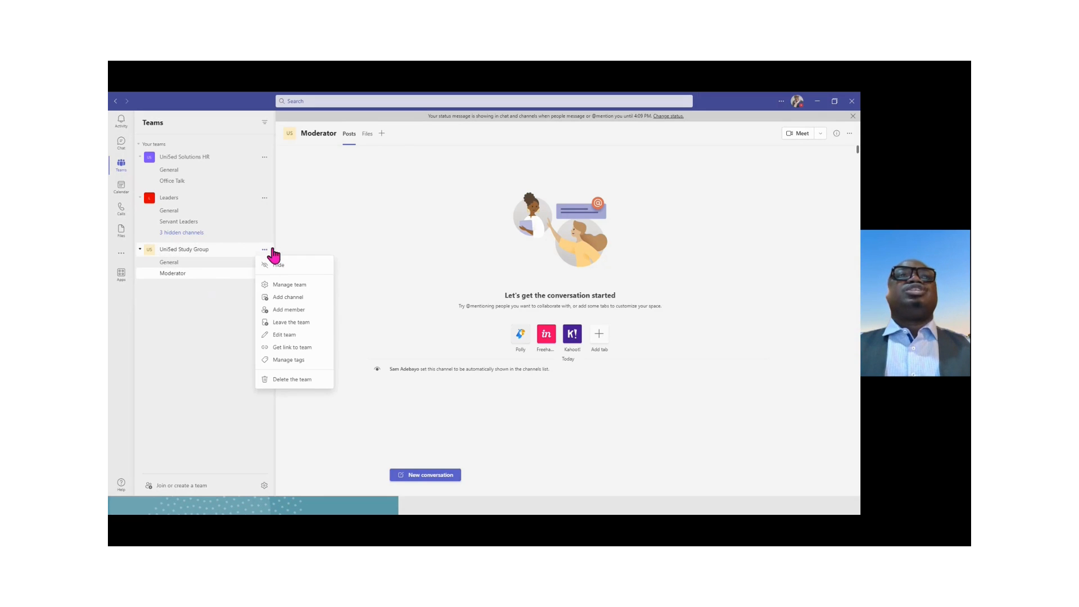
left_click(286, 284)
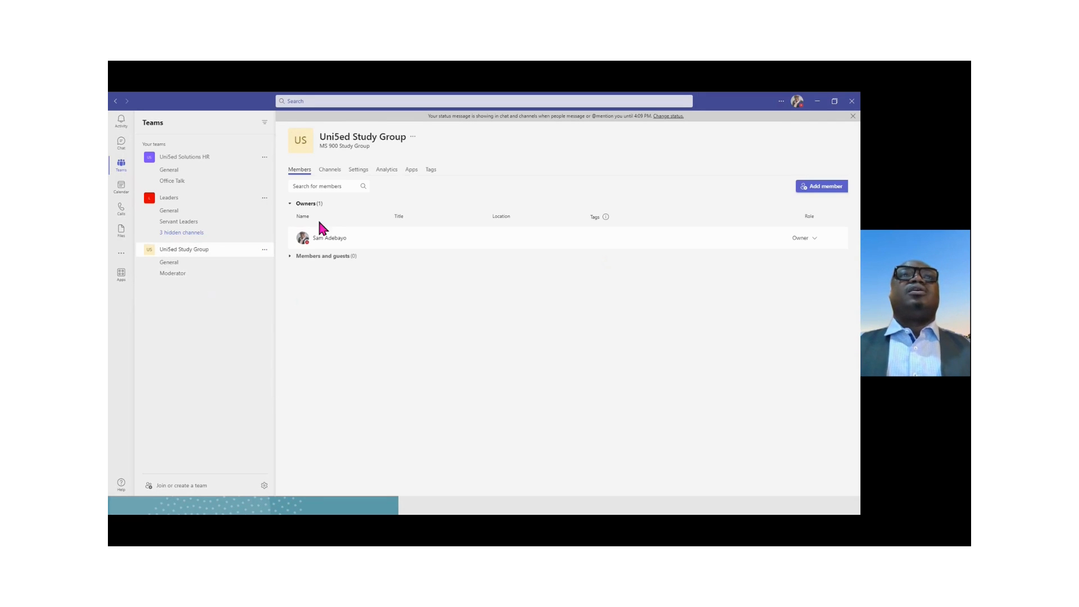
left_click(354, 171)
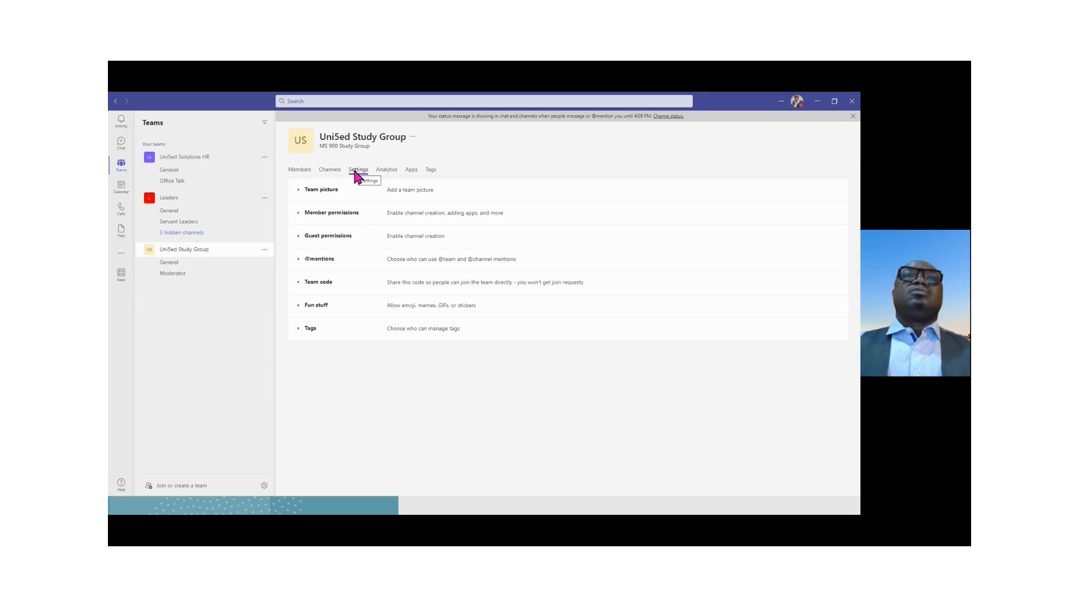
left_click(337, 214)
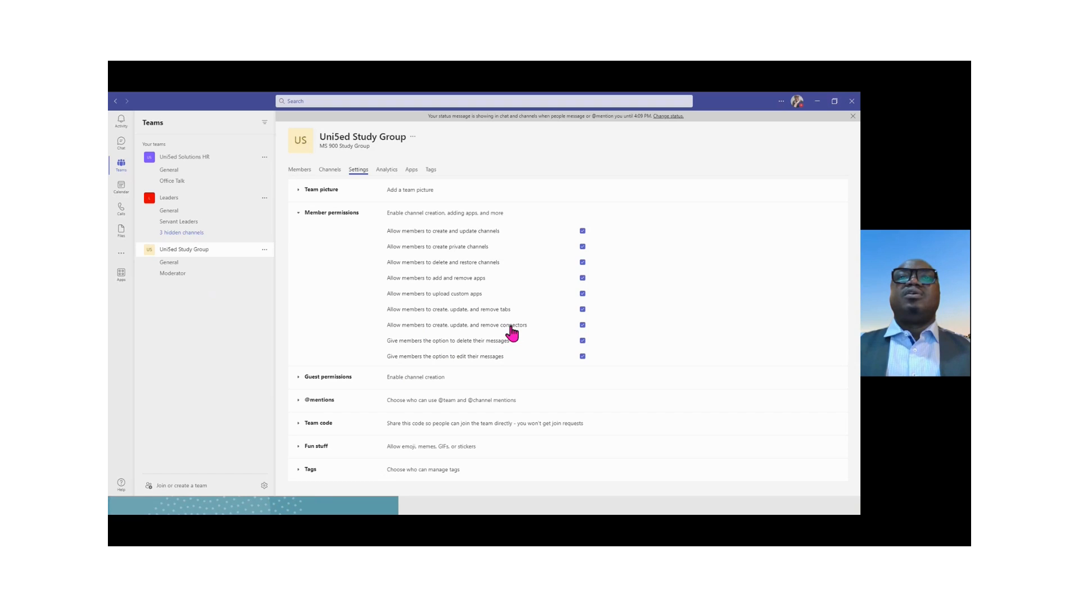
left_click(582, 326)
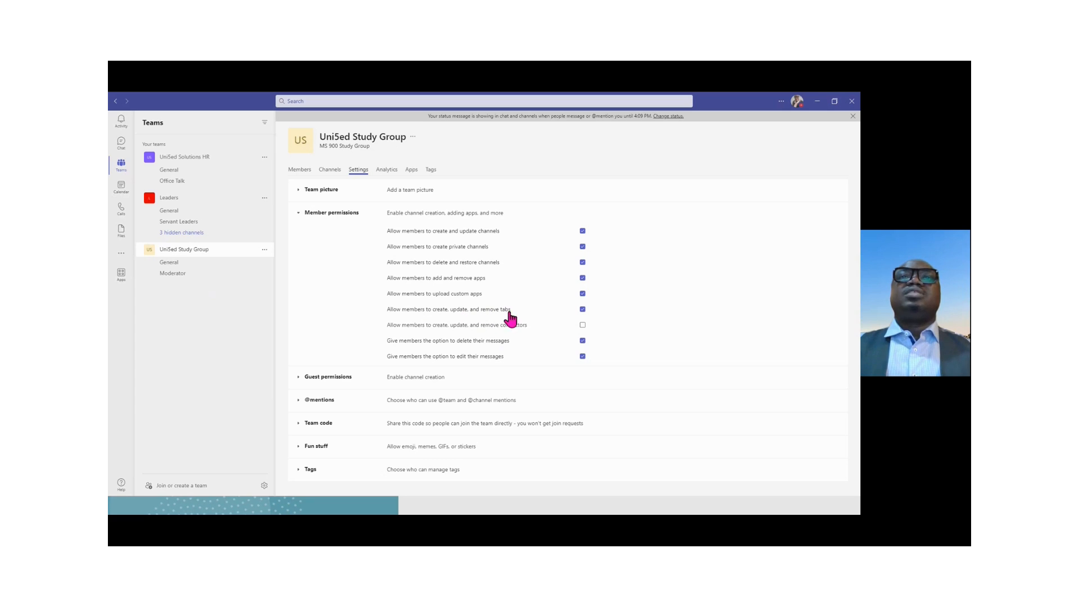
left_click(583, 310)
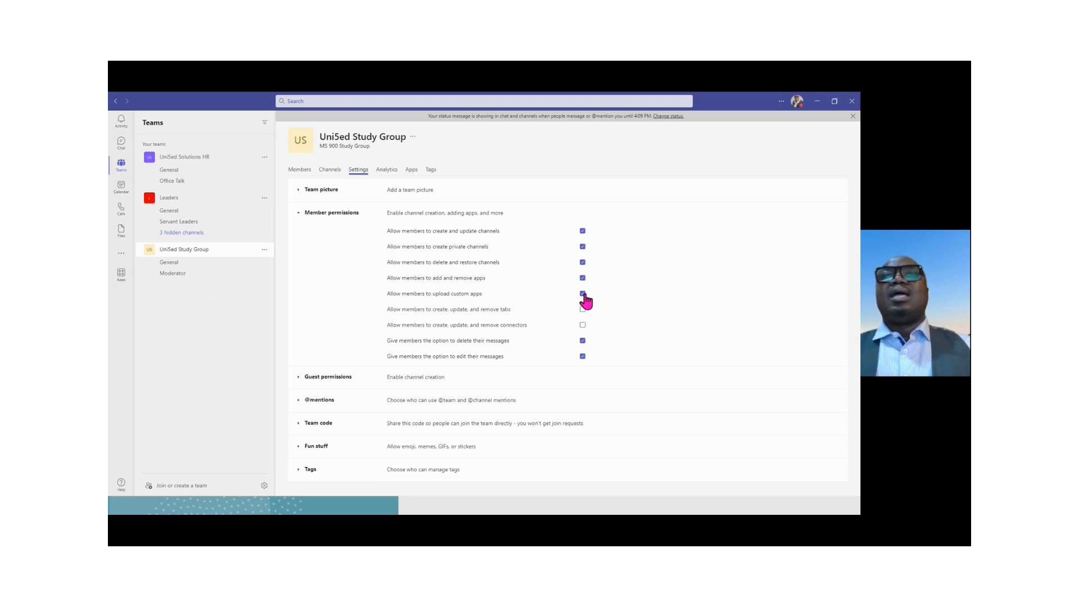
left_click(583, 294)
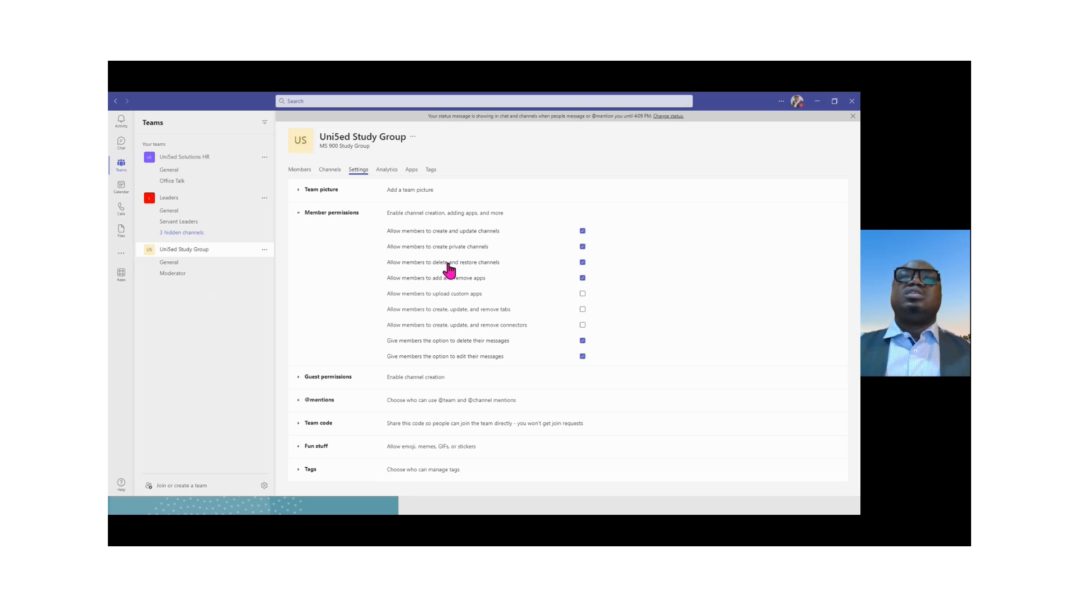
left_click(582, 263)
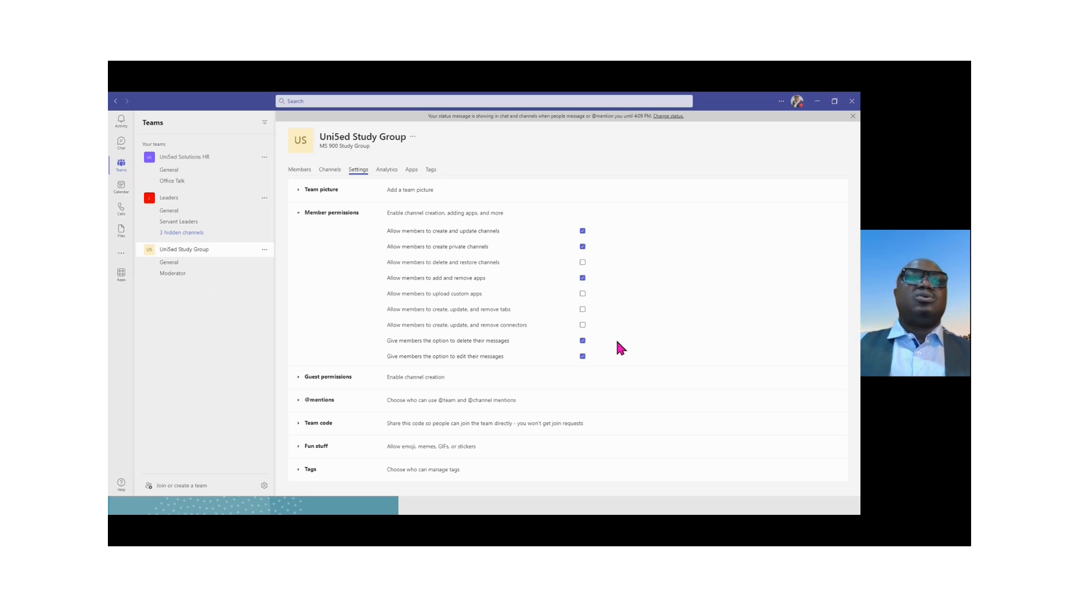
left_click(317, 379)
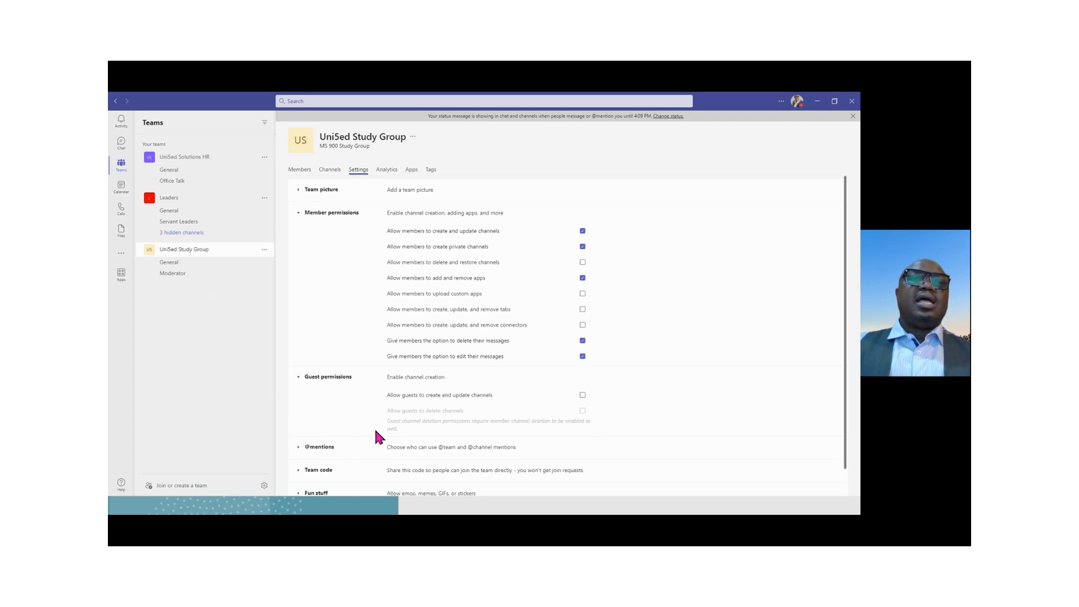
left_click(319, 449)
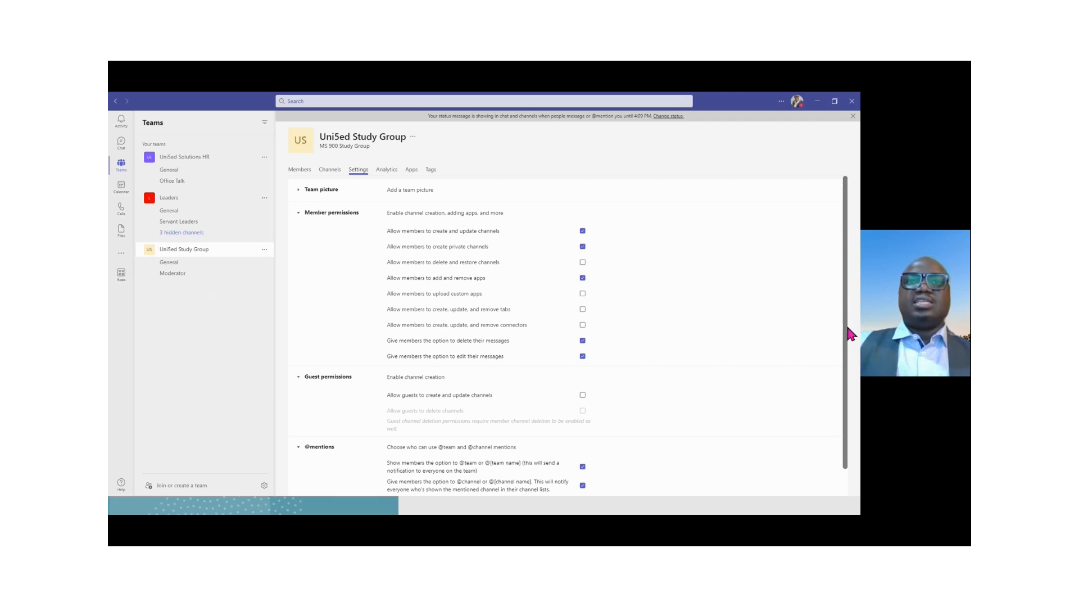
left_click_drag(848, 329, 854, 386)
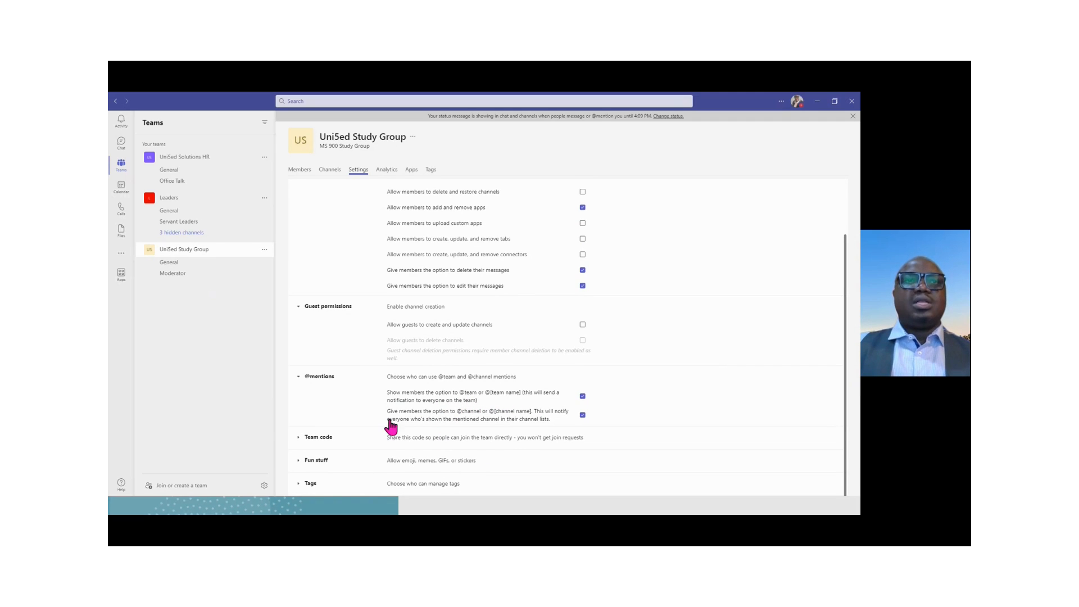
Generate a team code for joining Uni5ed Study Group and copy it.
left_click(316, 438)
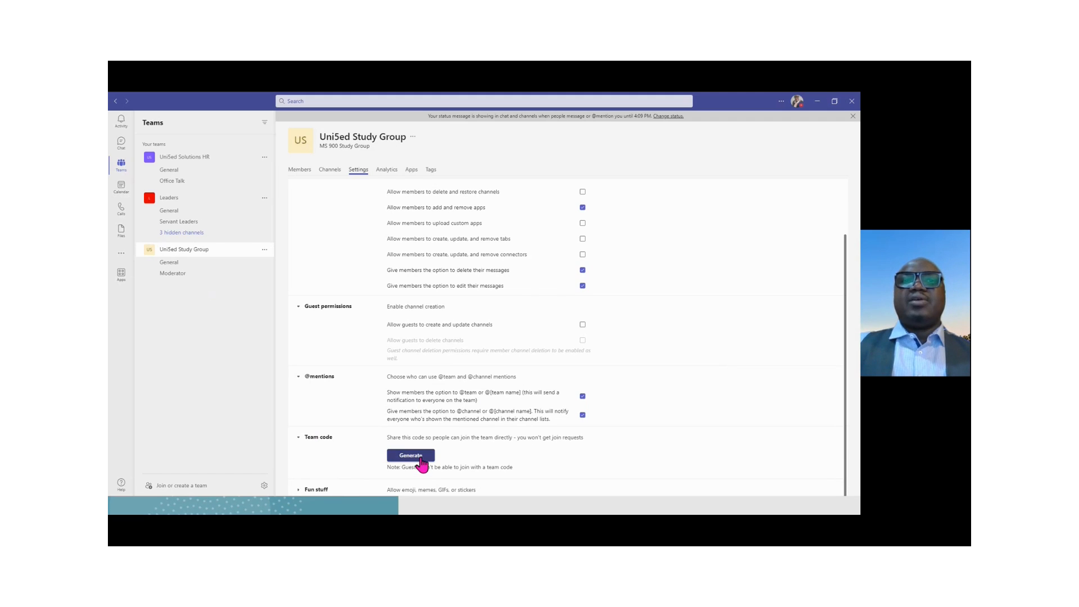
left_click(411, 456)
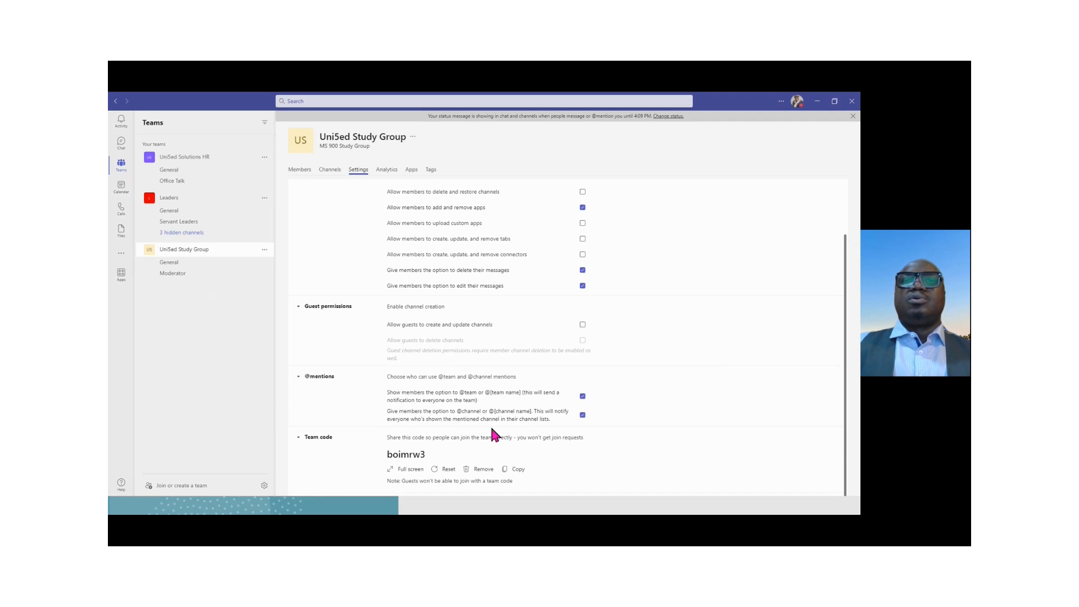
left_click_drag(844, 364, 848, 429)
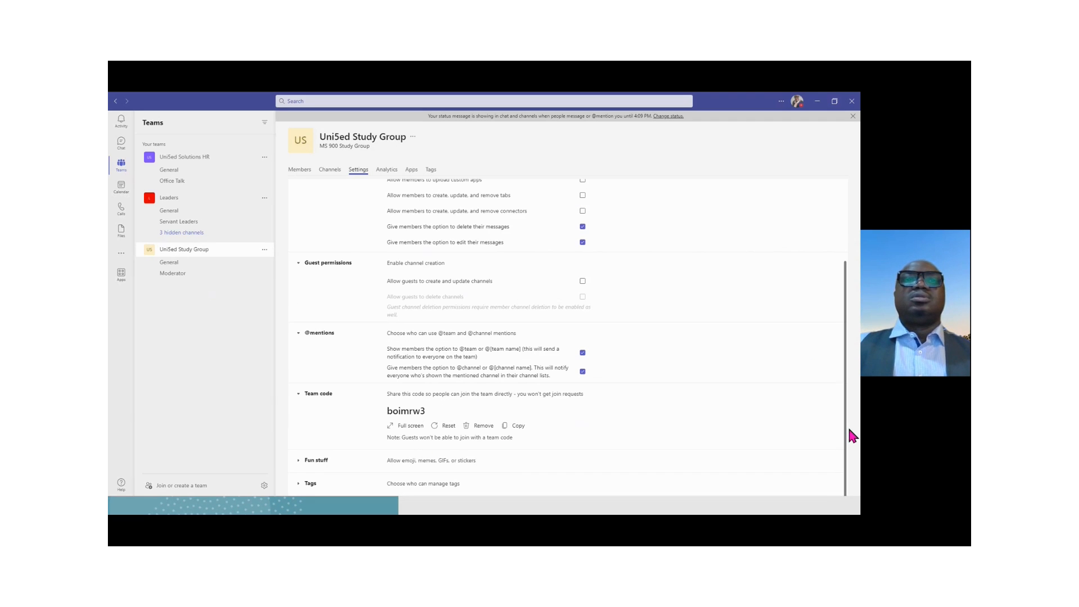
left_click(517, 426)
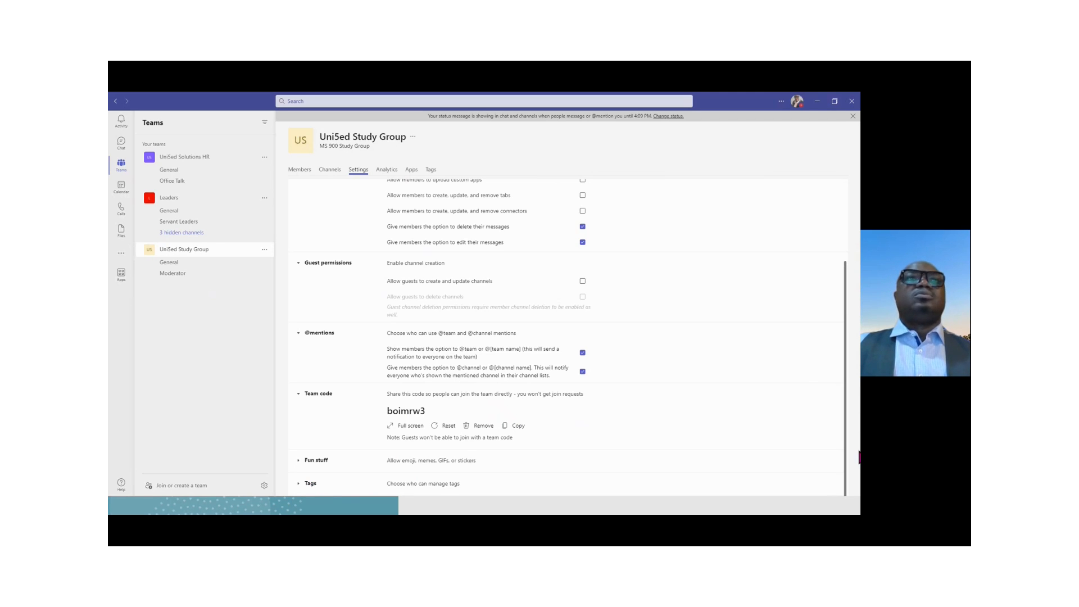
Review the team's analytics and installed apps, and open the General channel of Uni5ed Study Group.
left_click(393, 175)
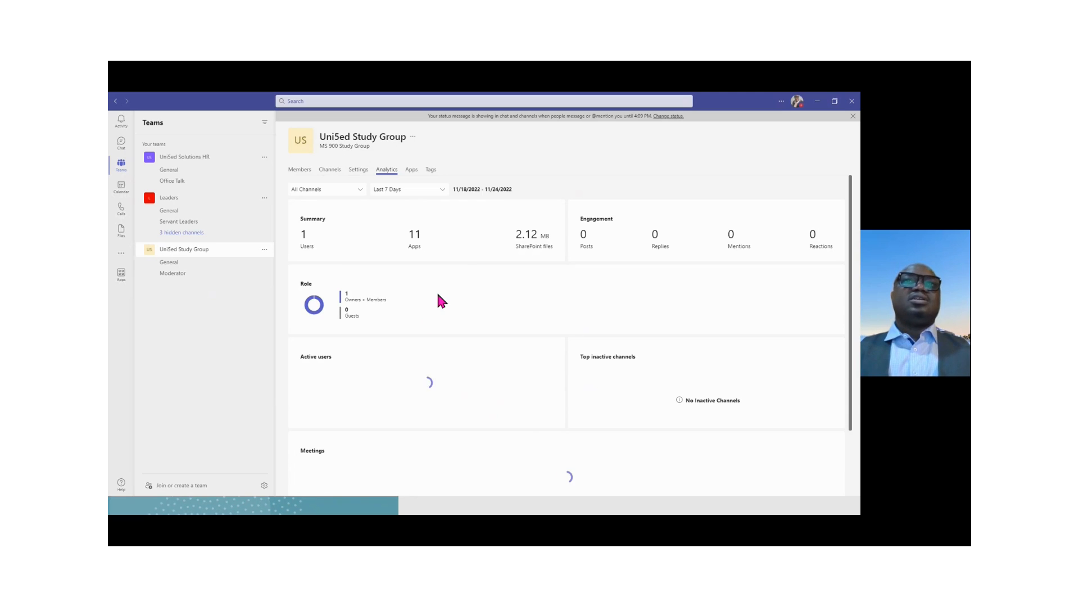
left_click(411, 169)
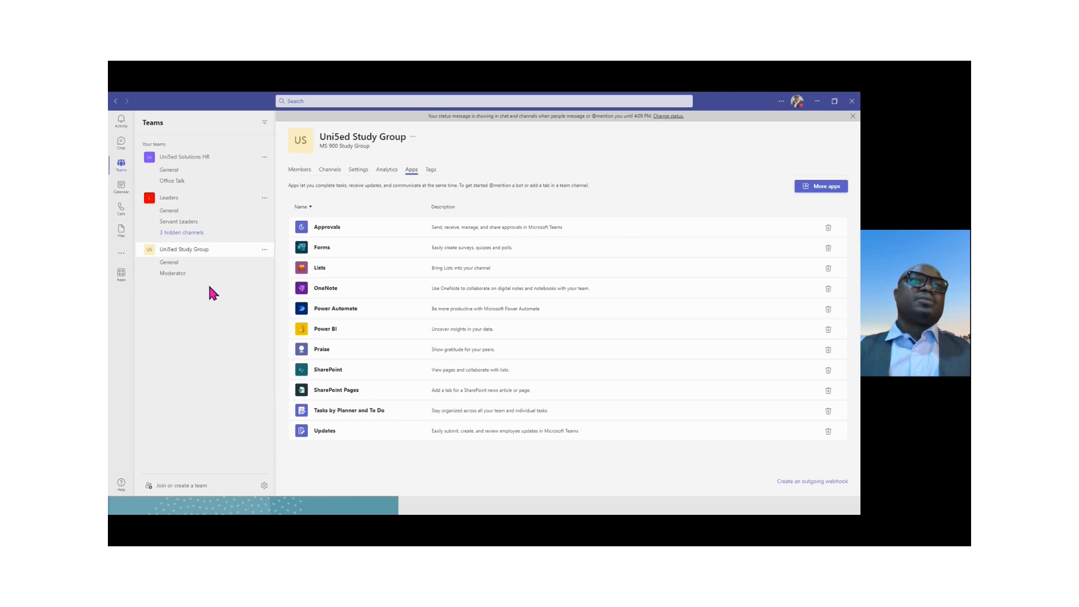
left_click(179, 263)
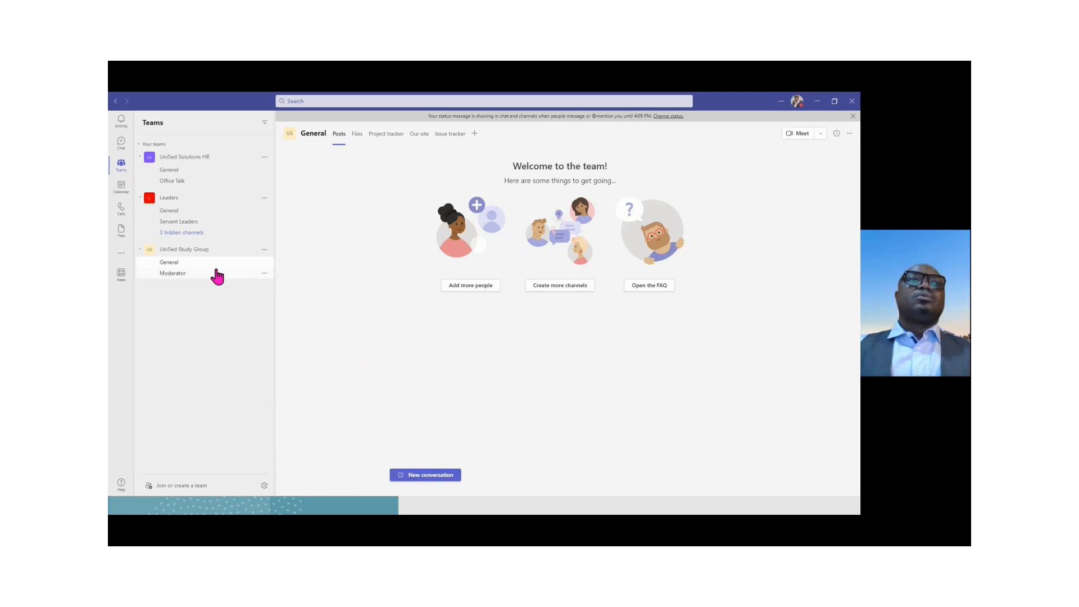
Start a new conversation in Uni5ed Study Group's Moderator channel with the message "Welcome everyone to this Channel".
left_click(179, 280)
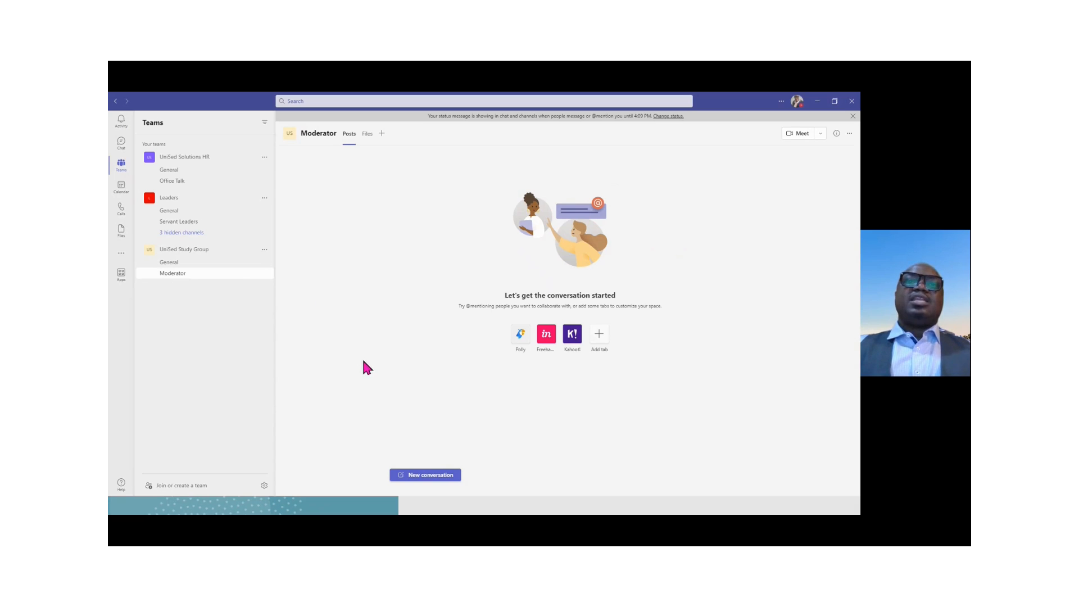
left_click(433, 476)
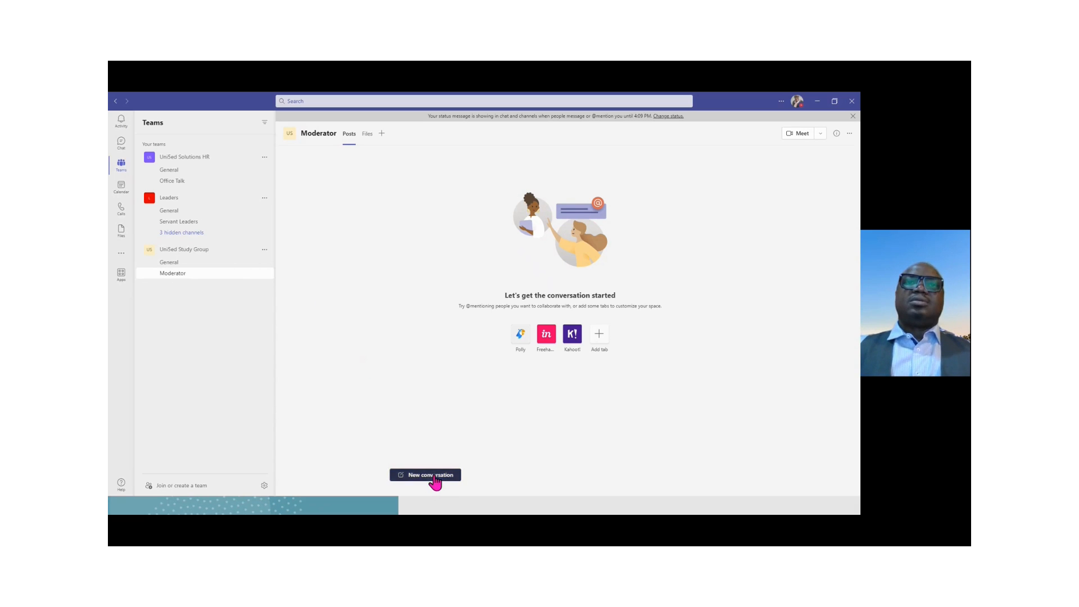
type("We")
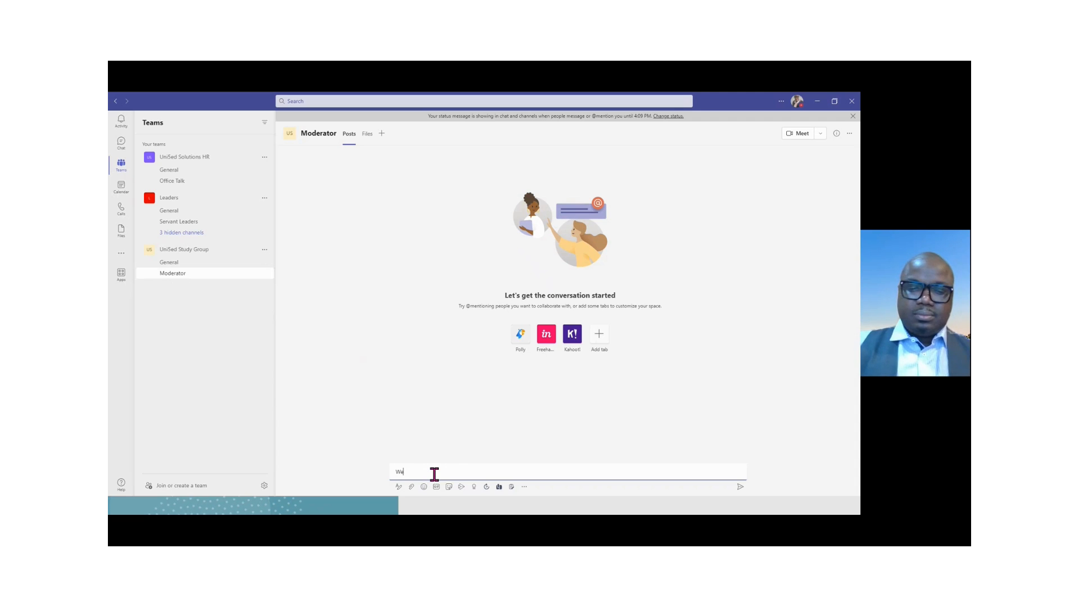
type("lcone")
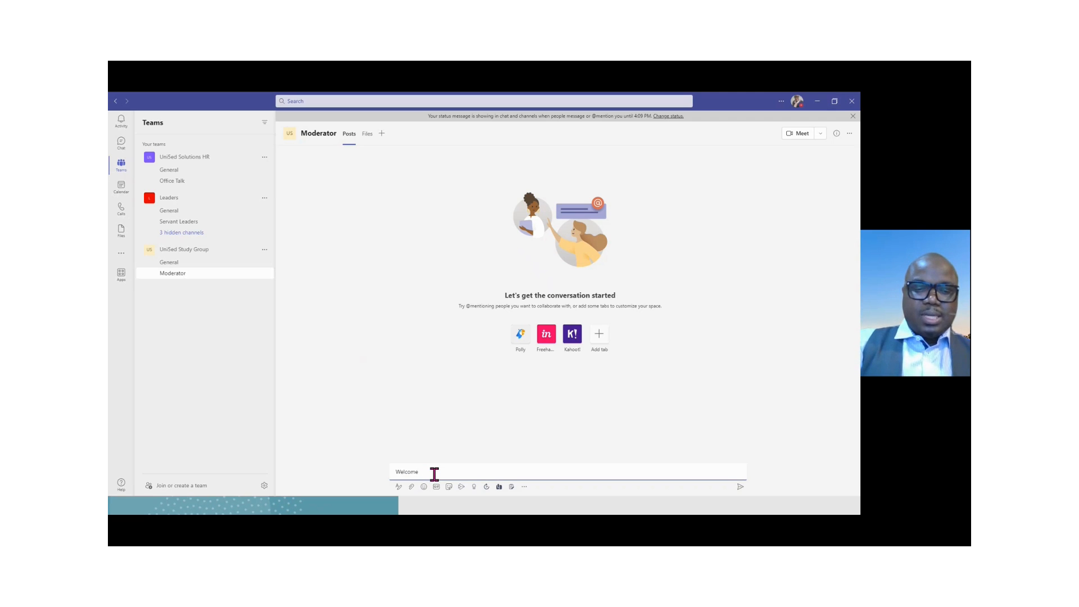
type("everyone to this Channel")
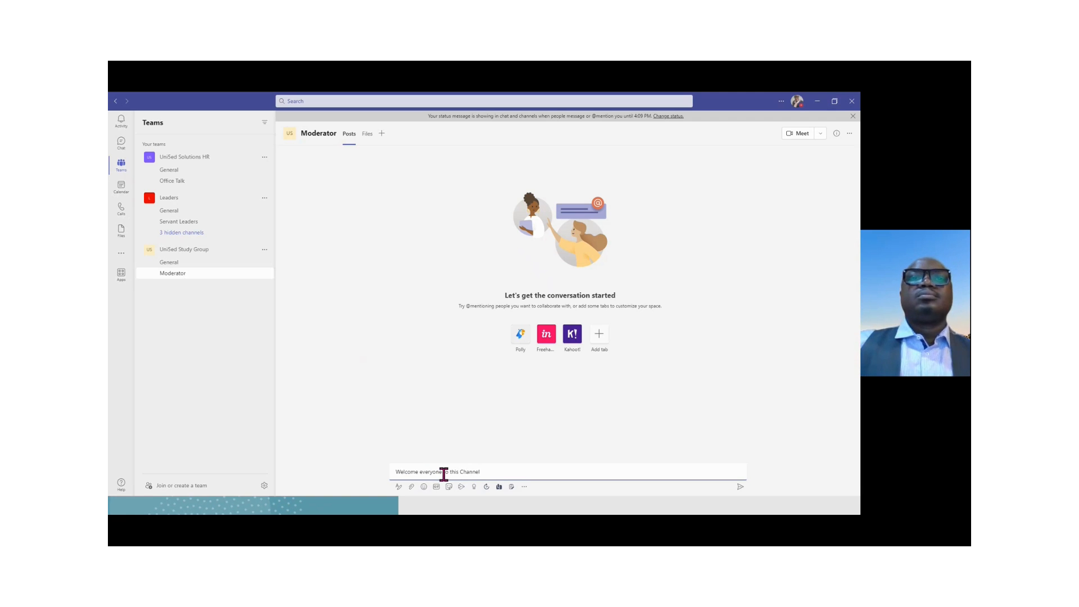
Expand the message's formatting options, convert the post to an announcement and give its headline banner an orange background.
left_click_drag(498, 474, 384, 477)
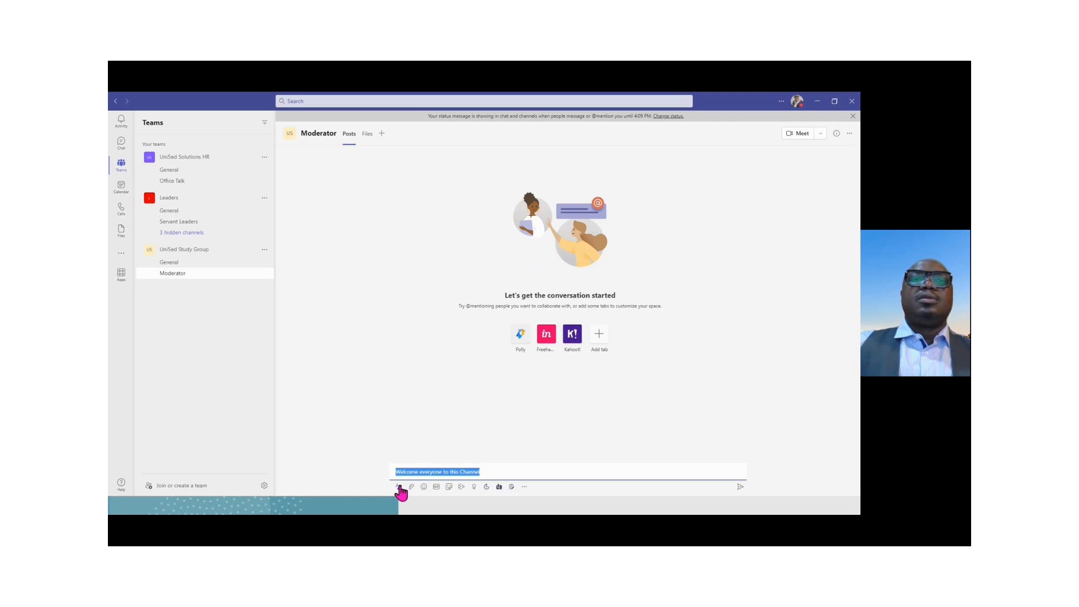
left_click(398, 486)
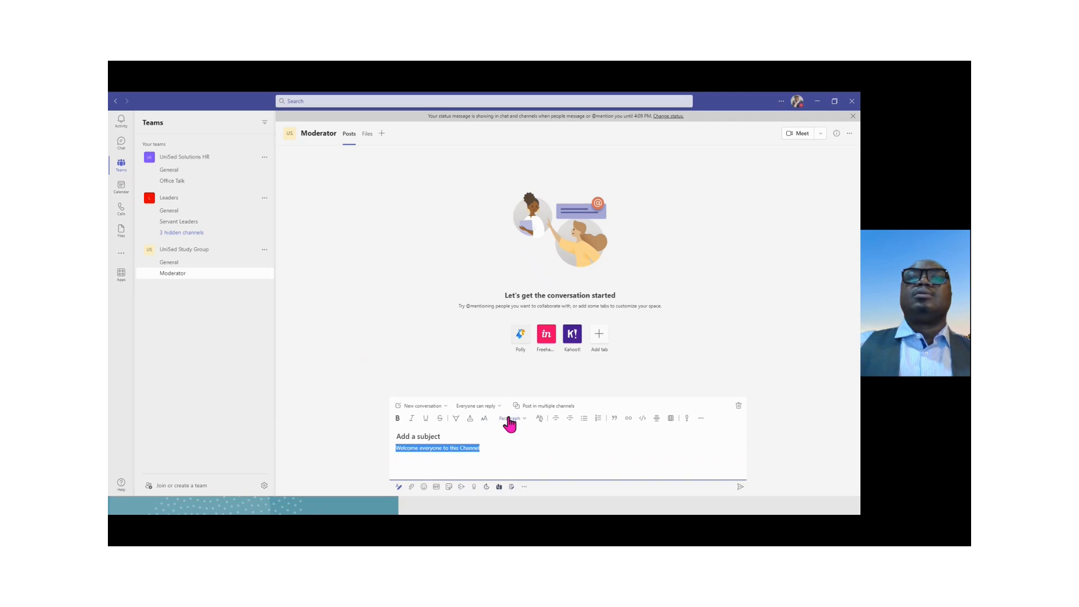
left_click(445, 405)
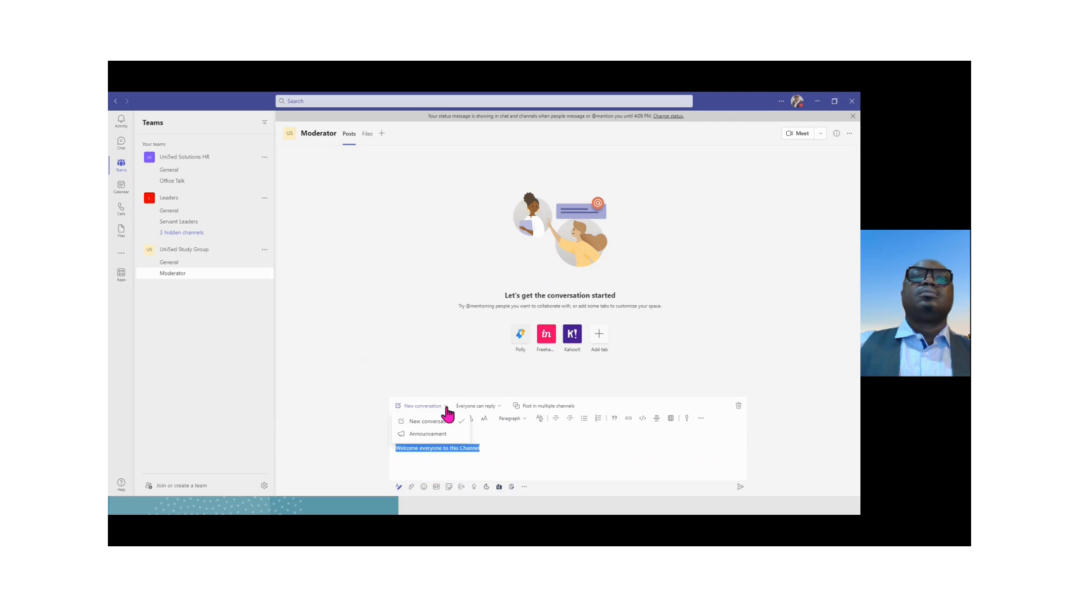
left_click(439, 436)
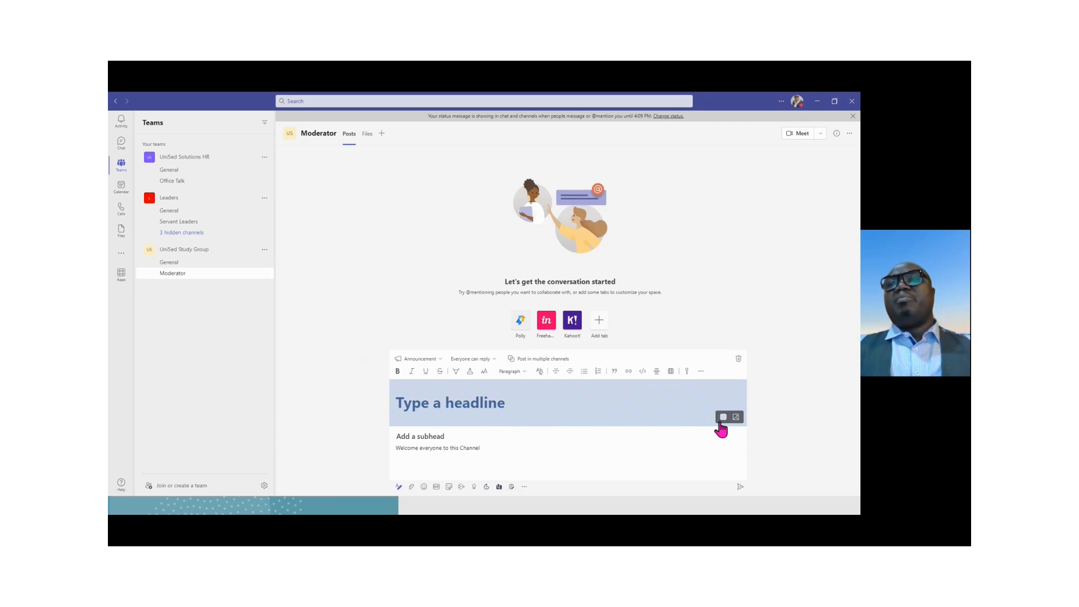
left_click(723, 420)
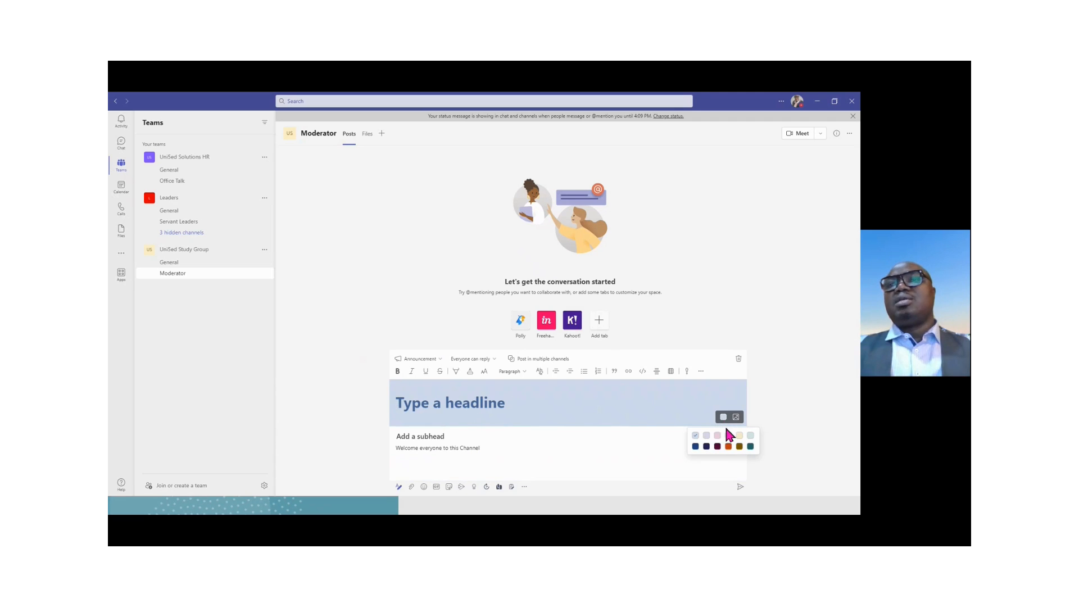
left_click(729, 446)
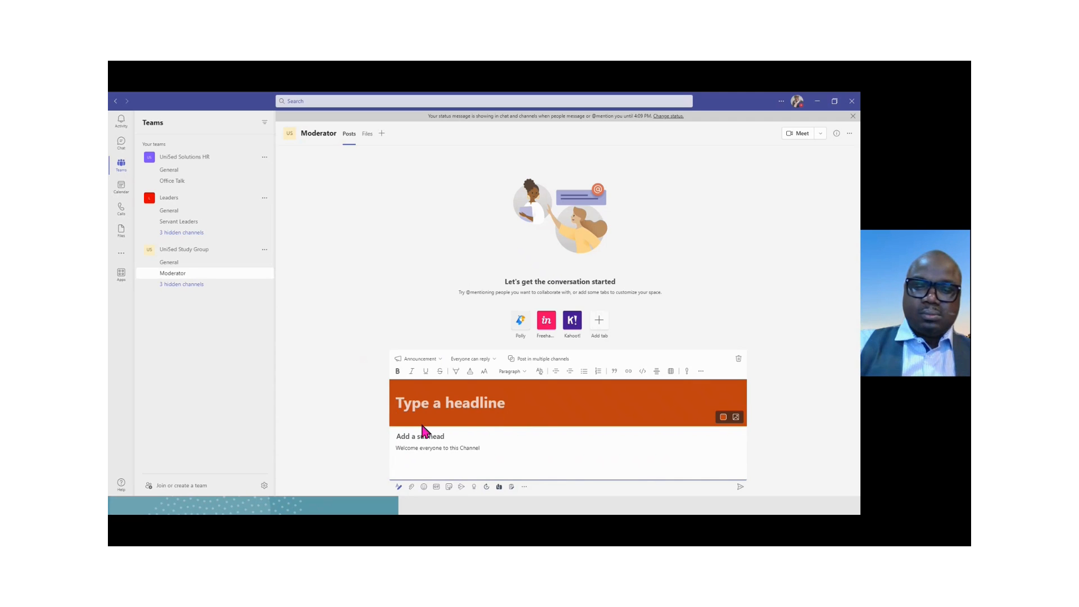
Enter "First Channel Meeting" as the announcement's headline.
type("F")
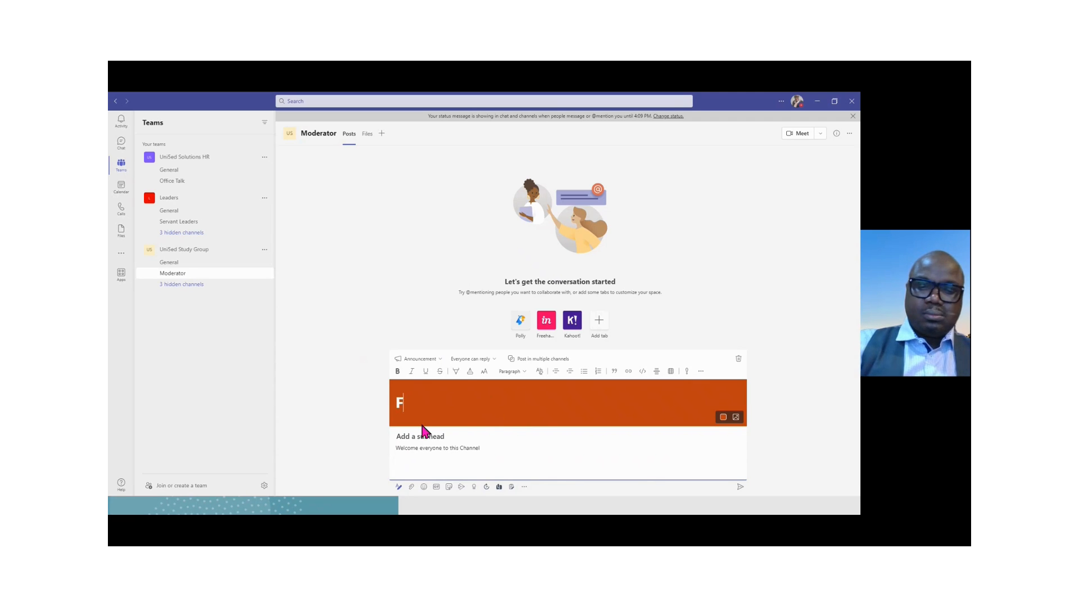
type("irst")
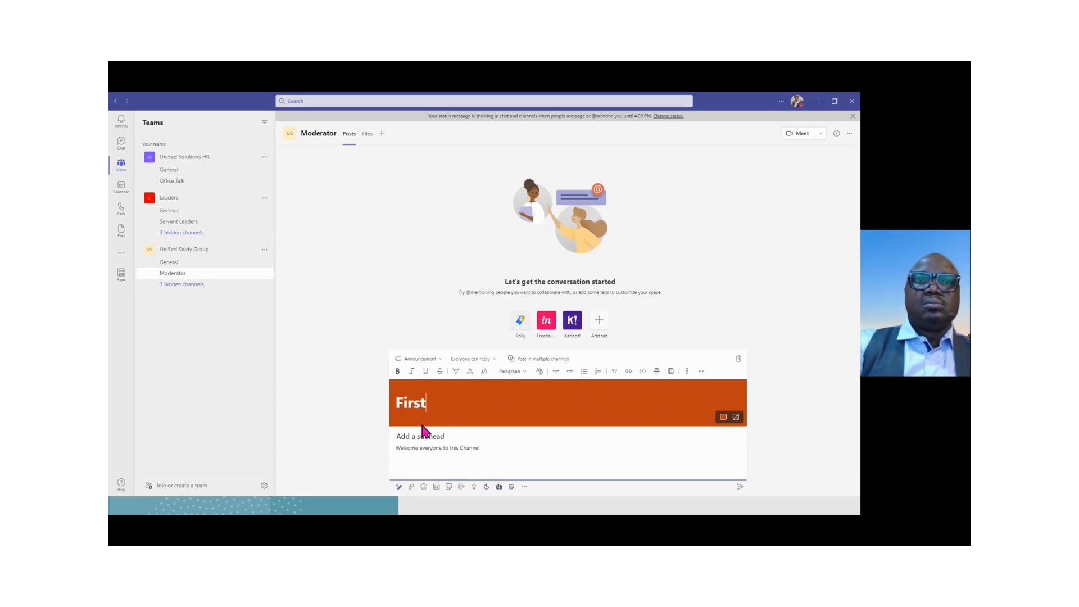
type(" Channe")
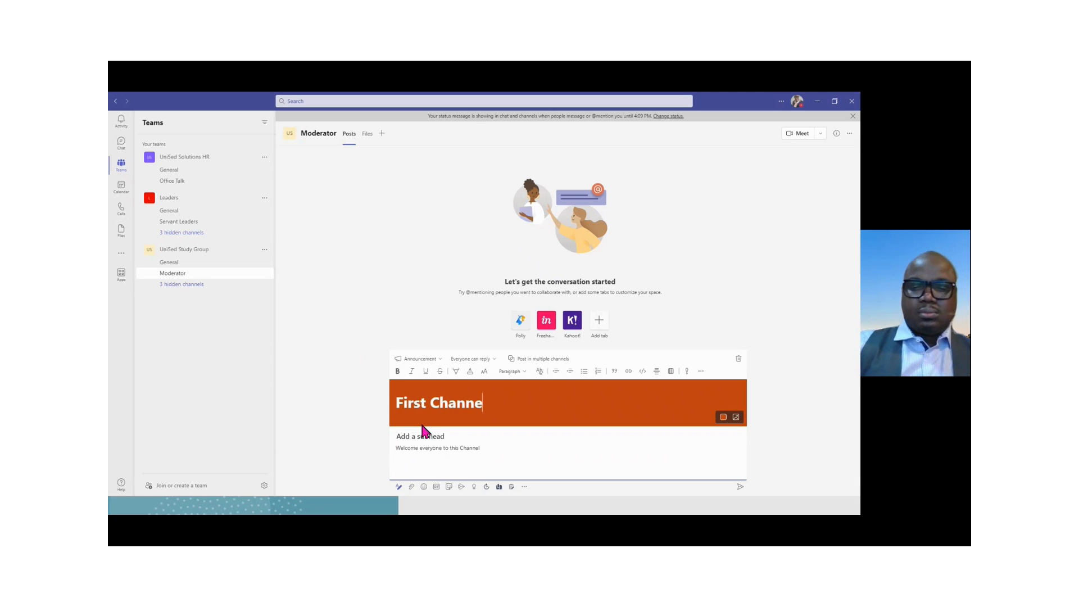
type("l Me")
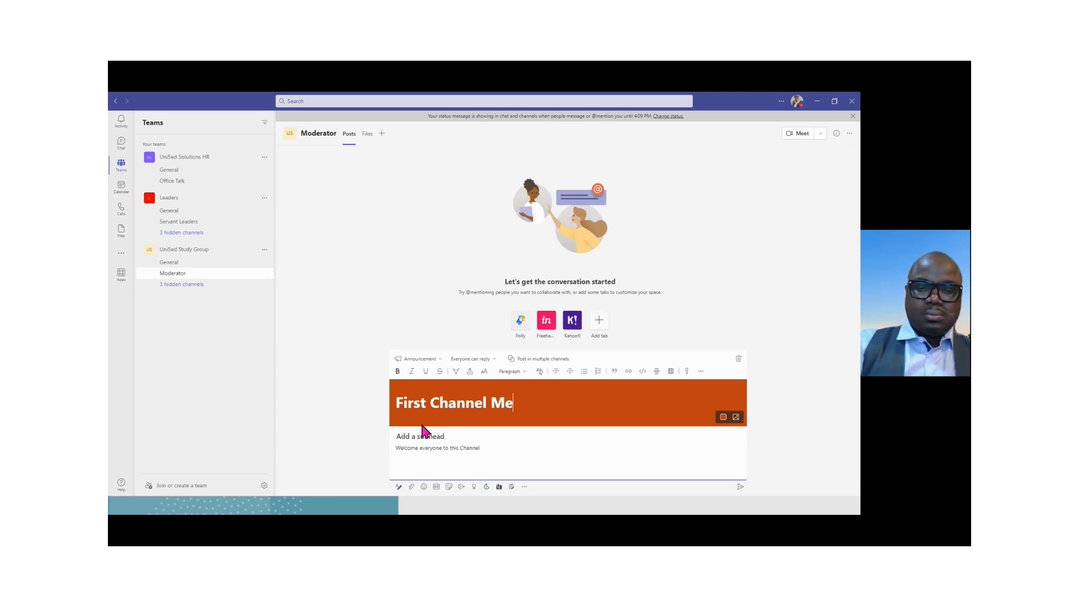
type("eting")
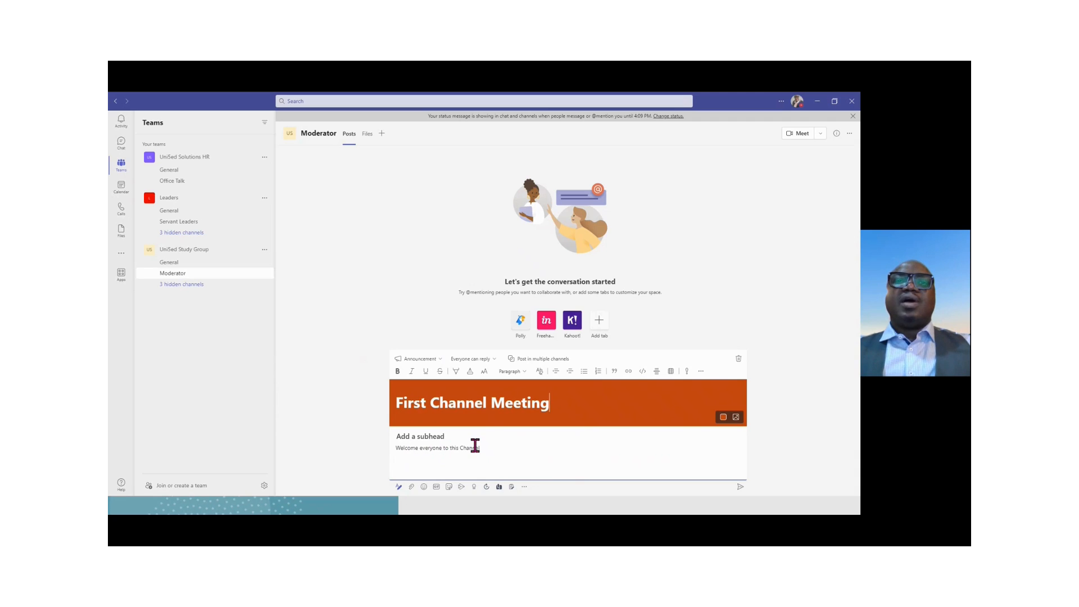
Replace the message text with a smiley emoji plus the green WELCOME GIF from a "welcome" search, and post the announcement.
left_click(424, 486)
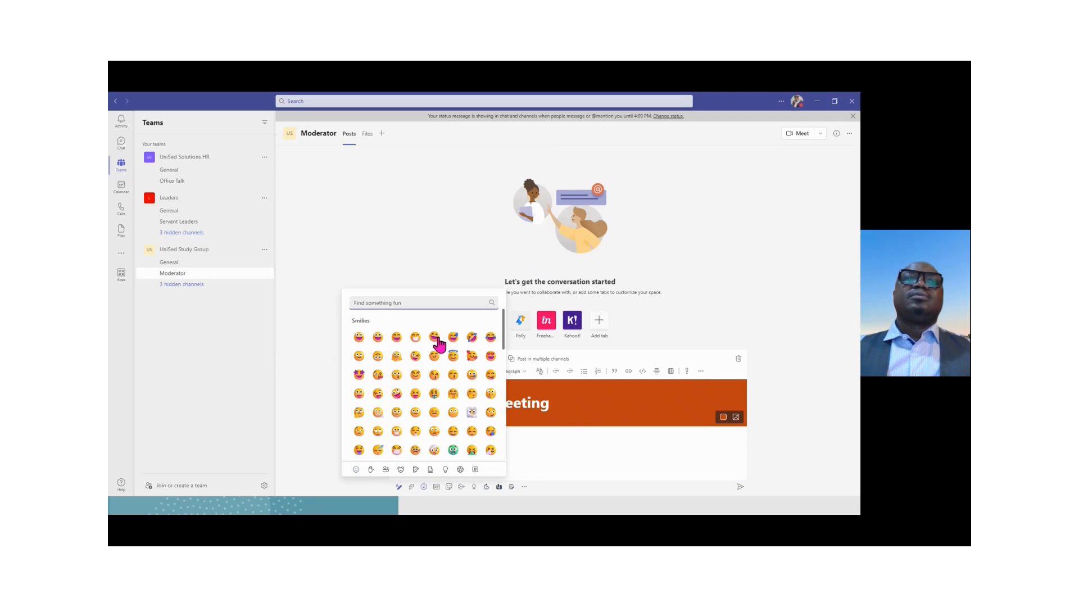
left_click(359, 357)
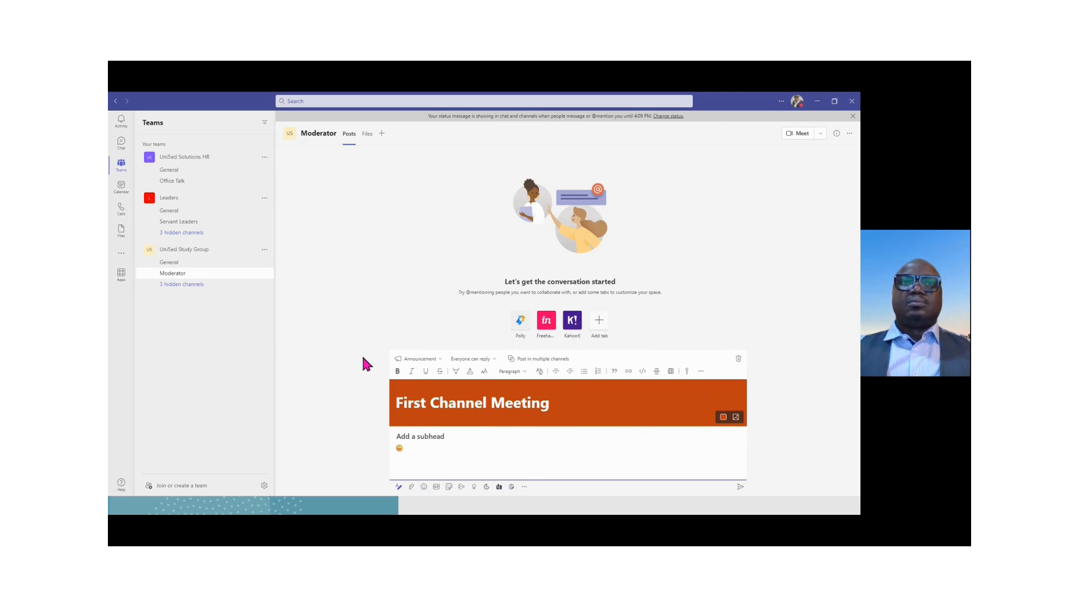
left_click(436, 486)
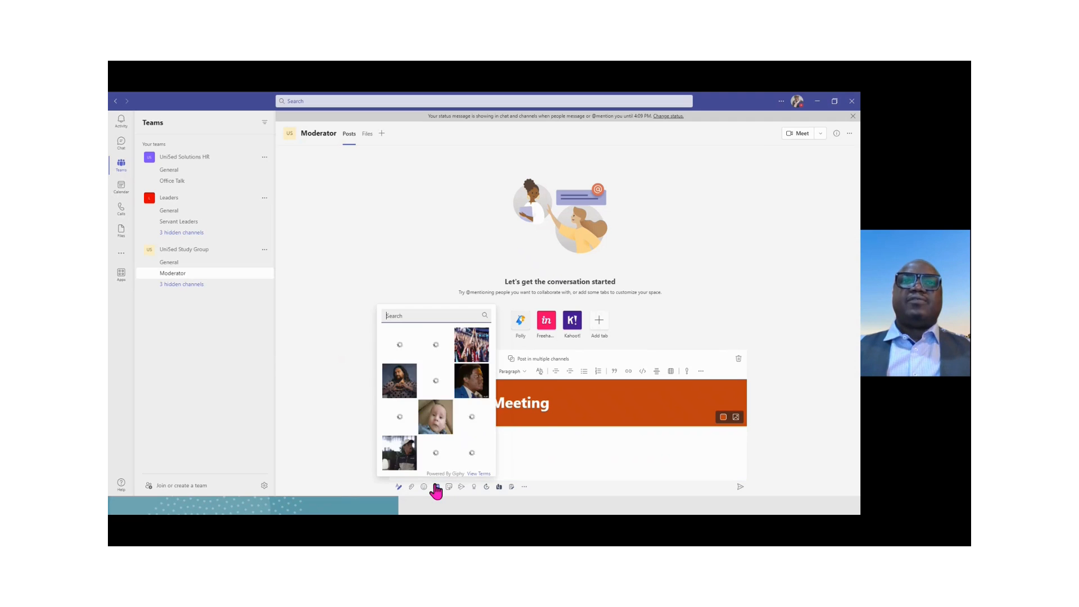
type("w")
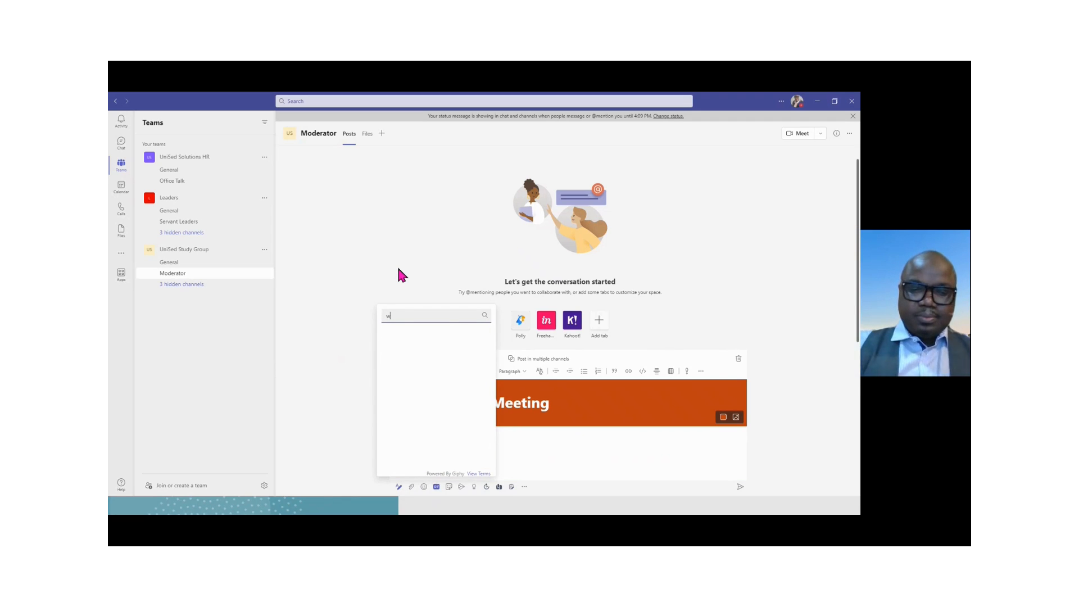
type("elcome")
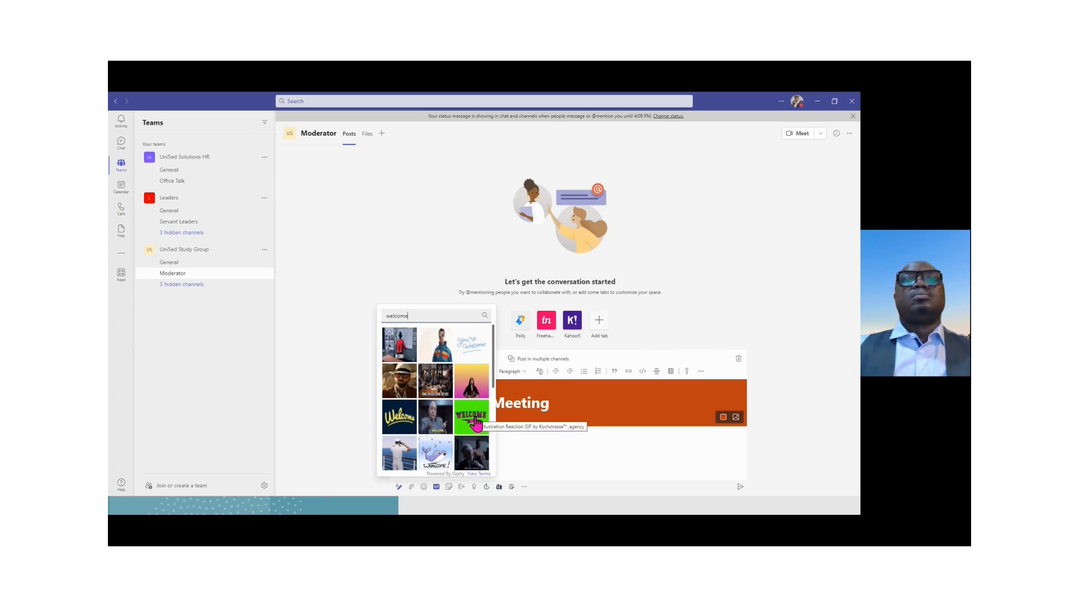
left_click(475, 422)
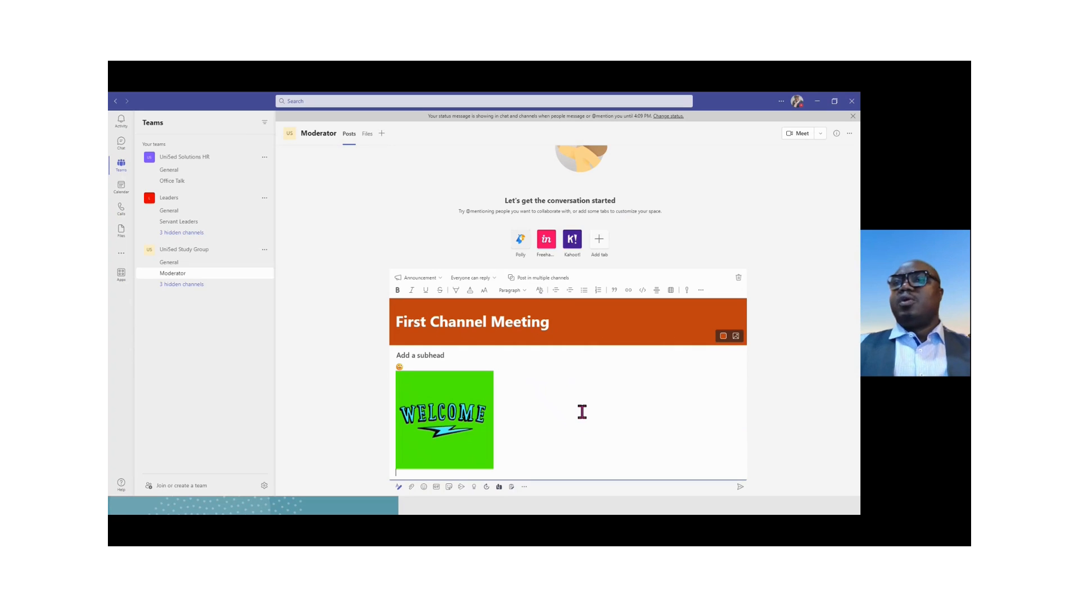
left_click(740, 487)
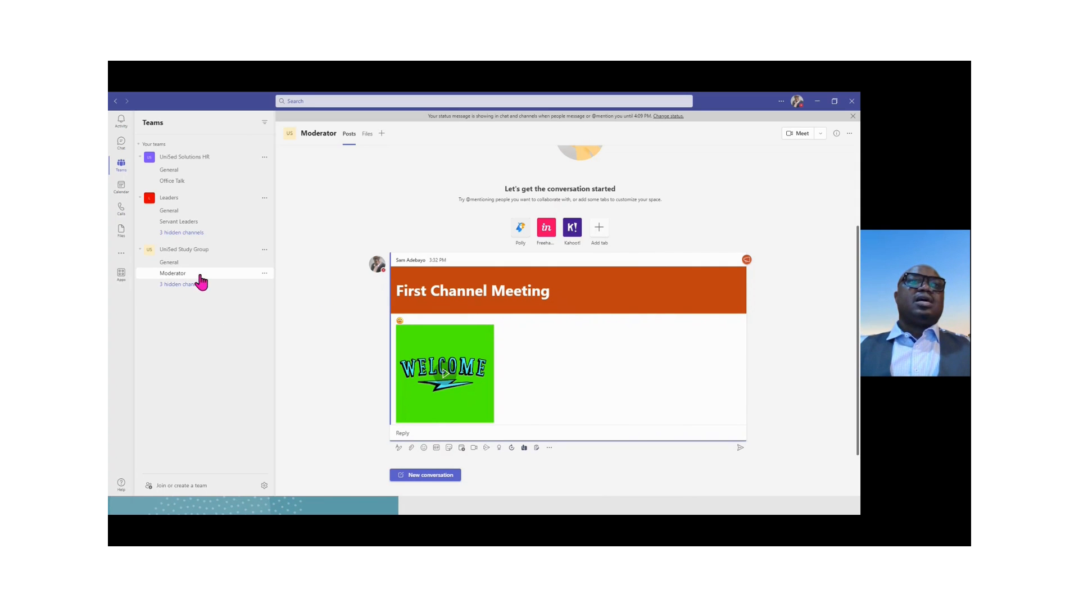
Turn on channel moderation in the Moderator channel's management settings.
left_click(266, 275)
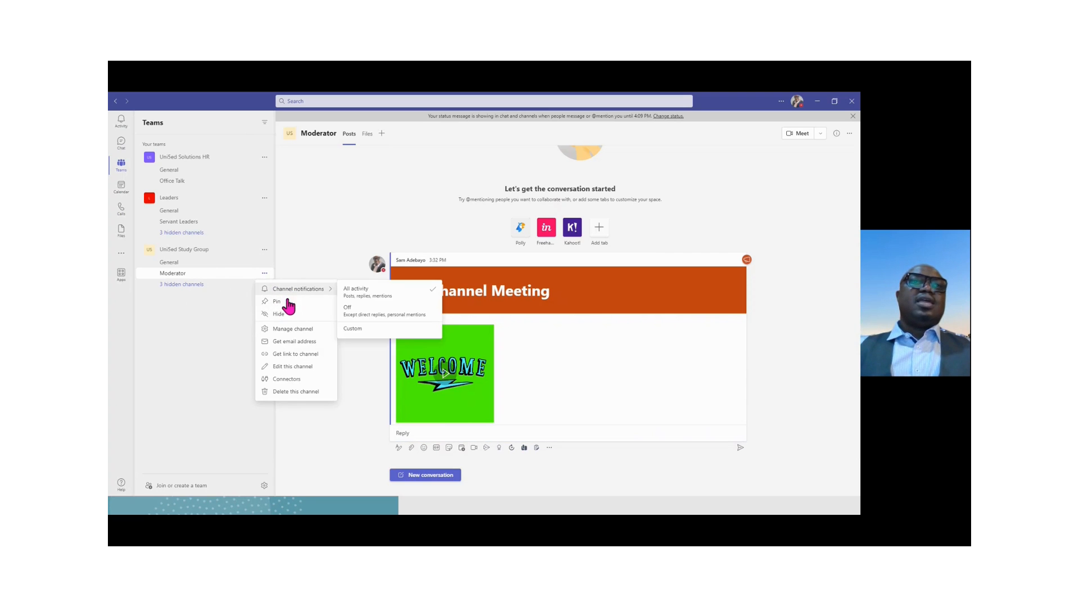
left_click(286, 329)
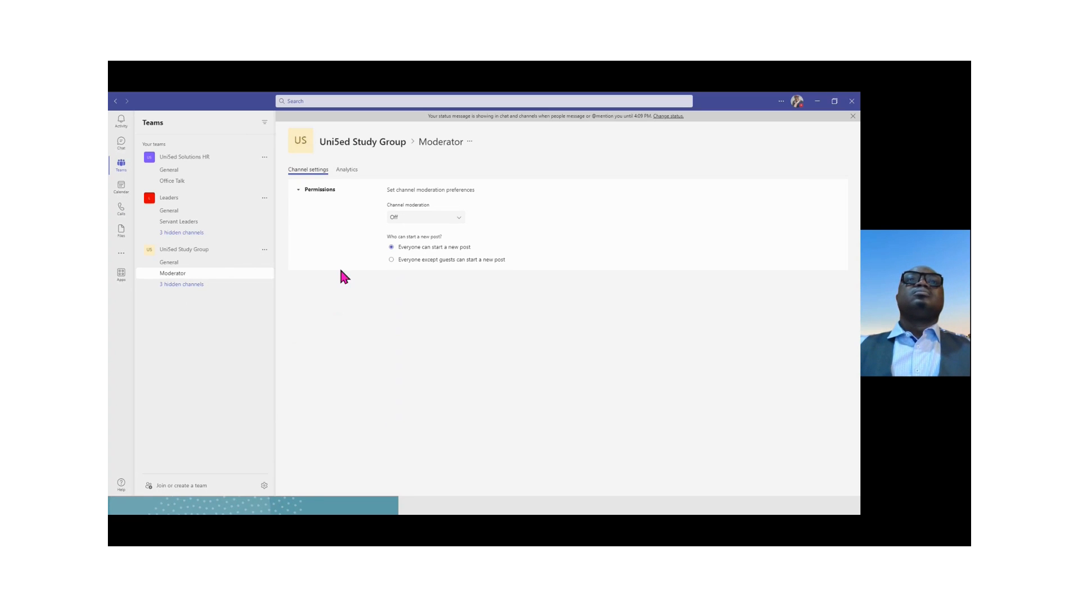
left_click(458, 220)
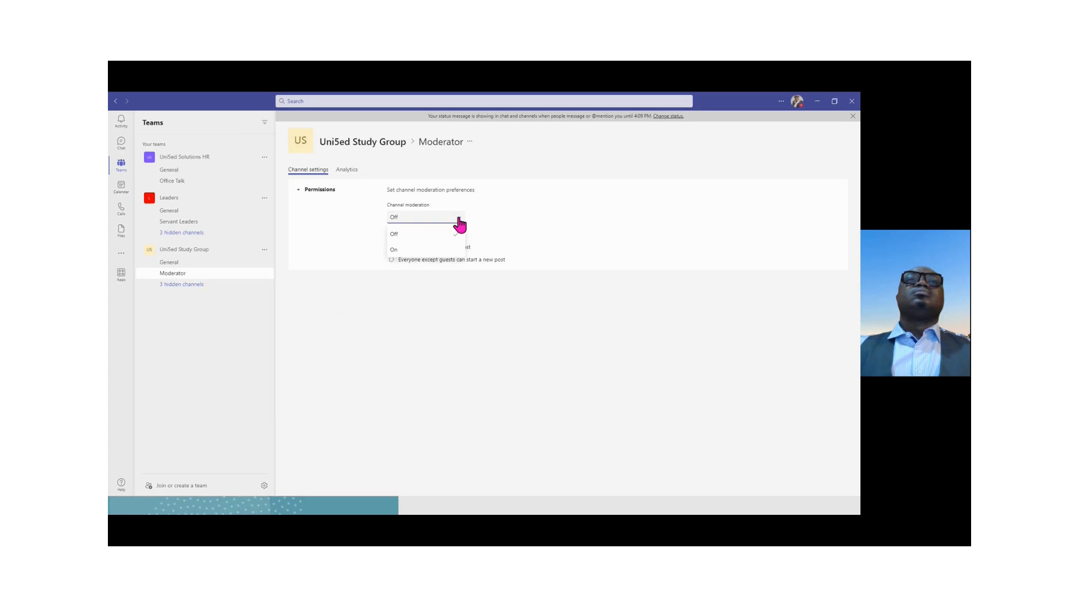
left_click(393, 250)
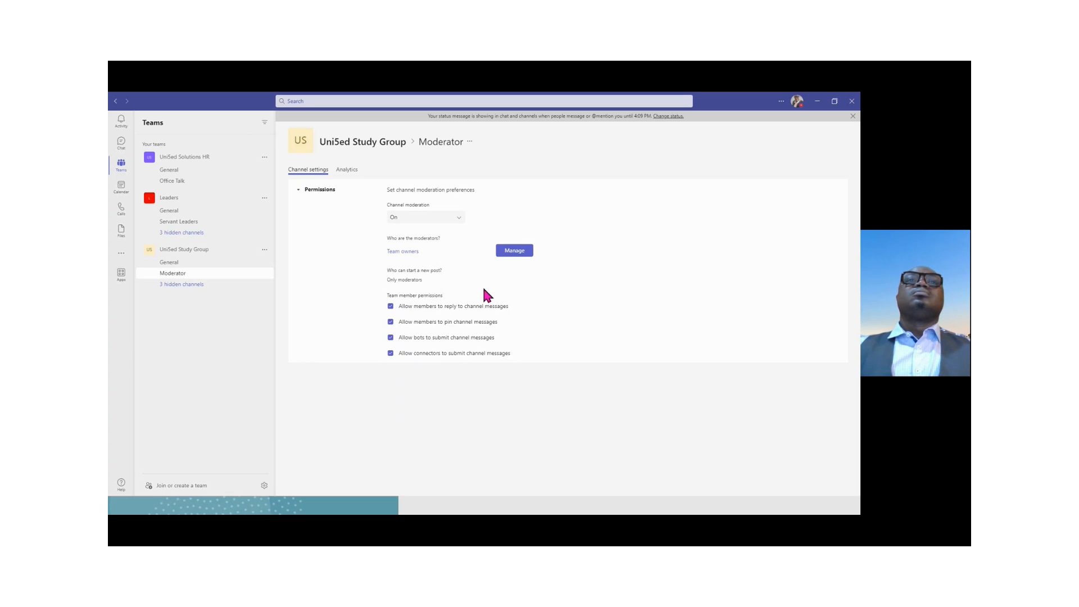
Try to add a moderator to the Moderator channel by searching for two people by first name, and close the moderator list.
mouse_move(410, 254)
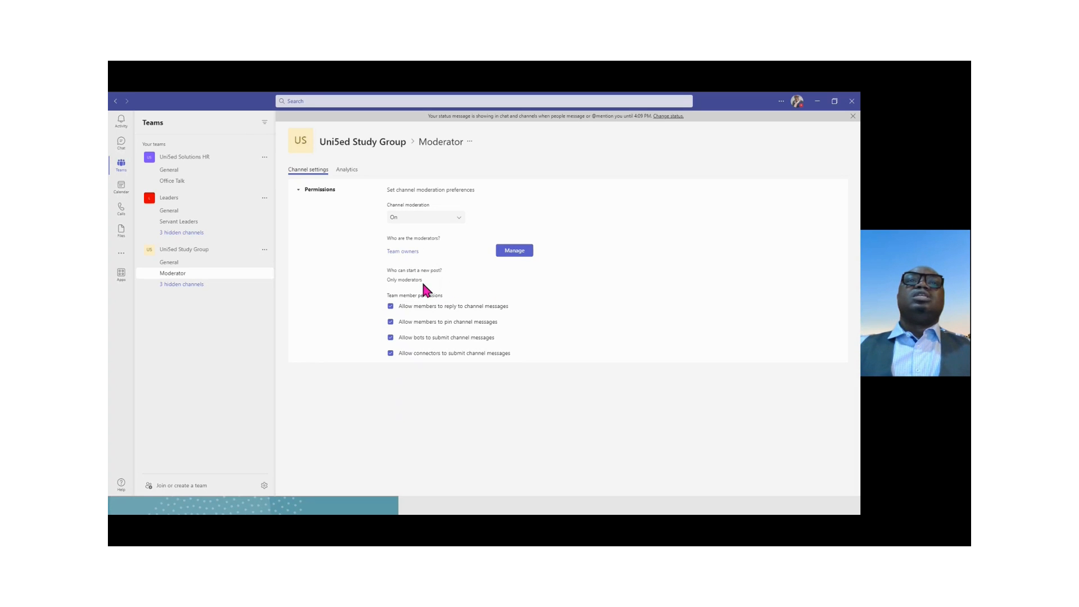
left_click(515, 251)
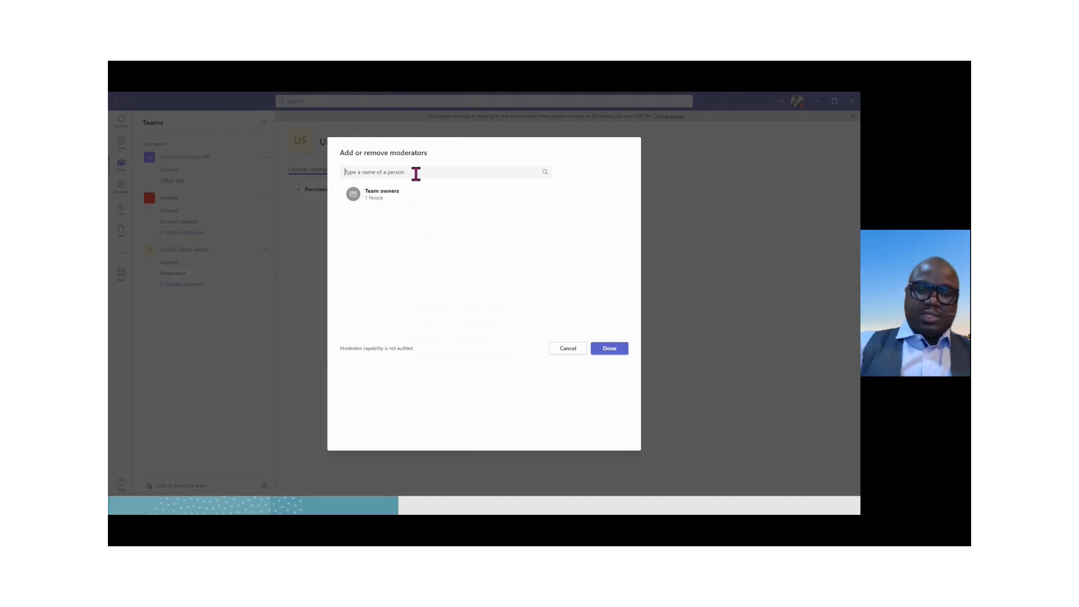
left_click(416, 174)
type("b")
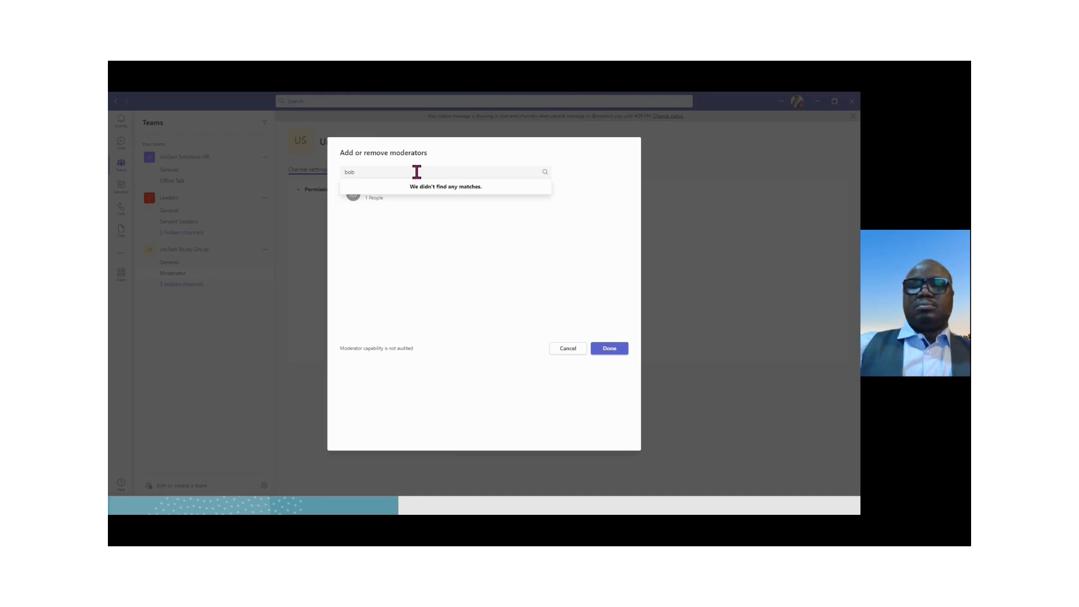
key("BackSpace")
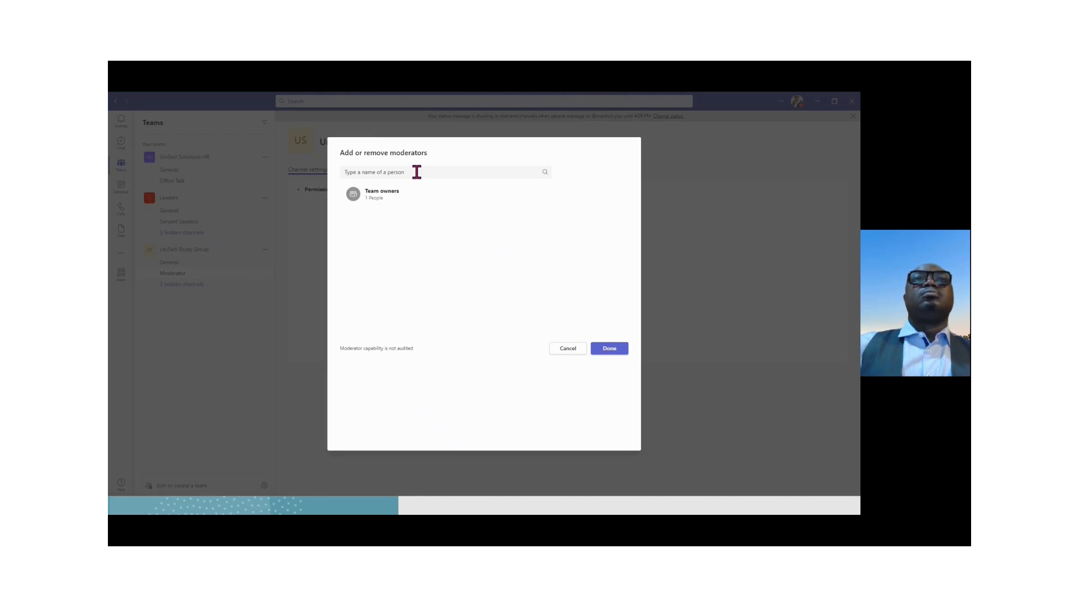
type("tyra")
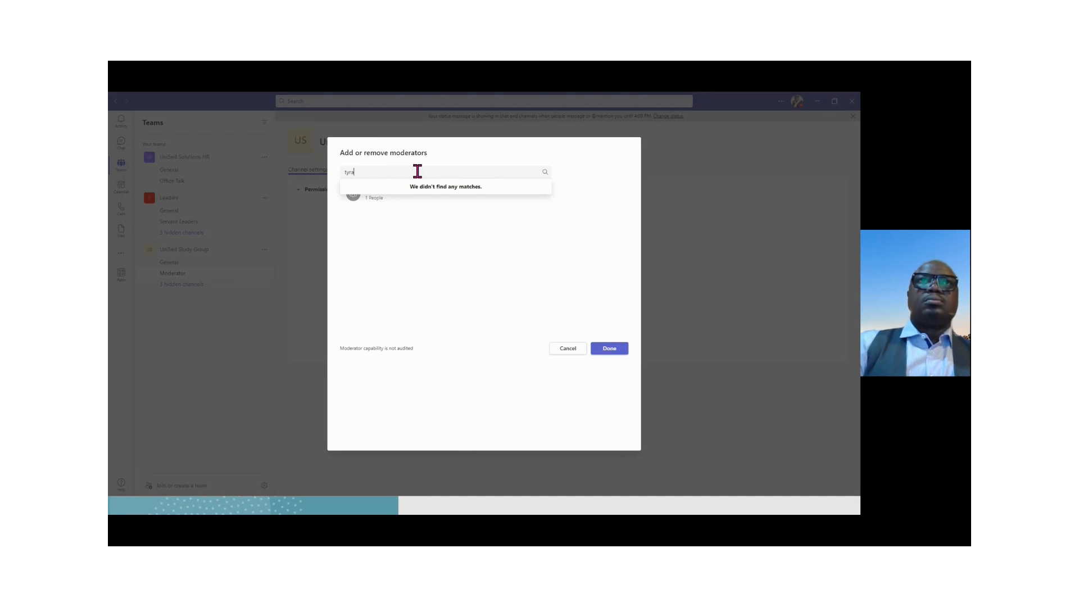
left_click(529, 226)
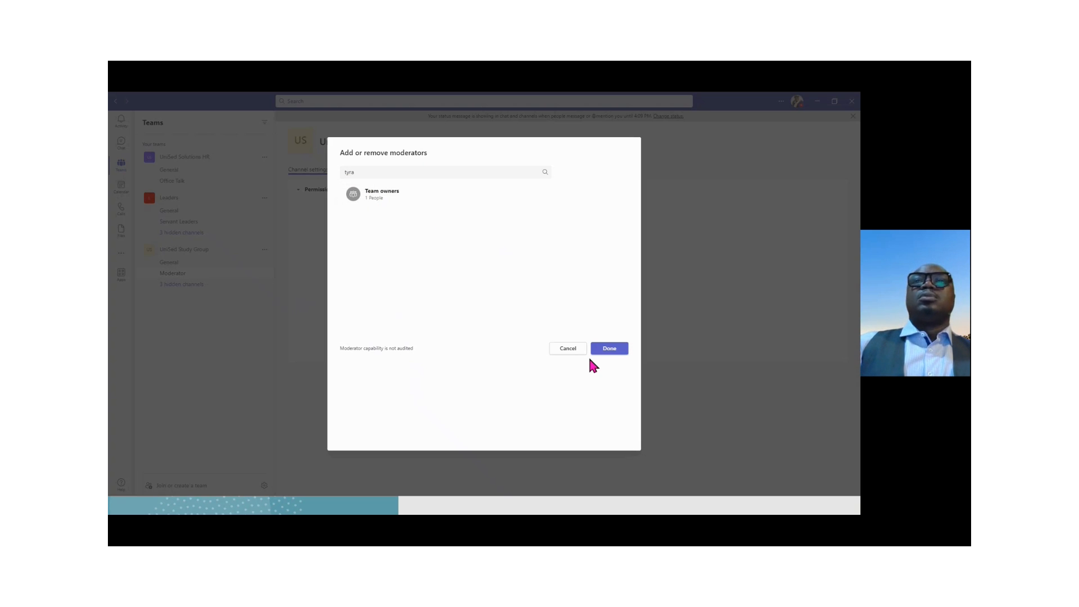
left_click(610, 350)
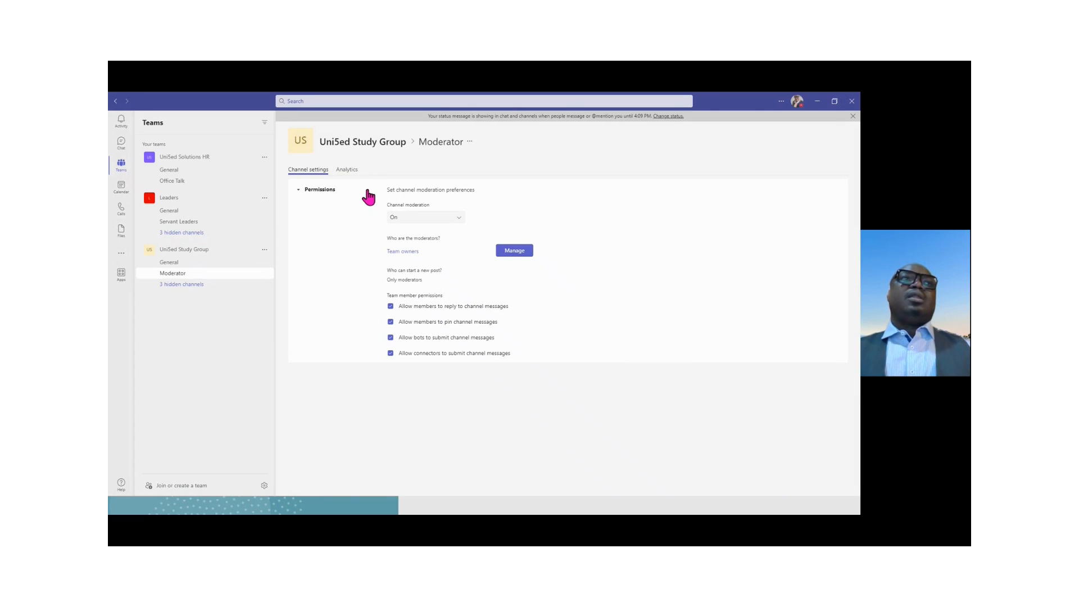
mouse_move(116, 104)
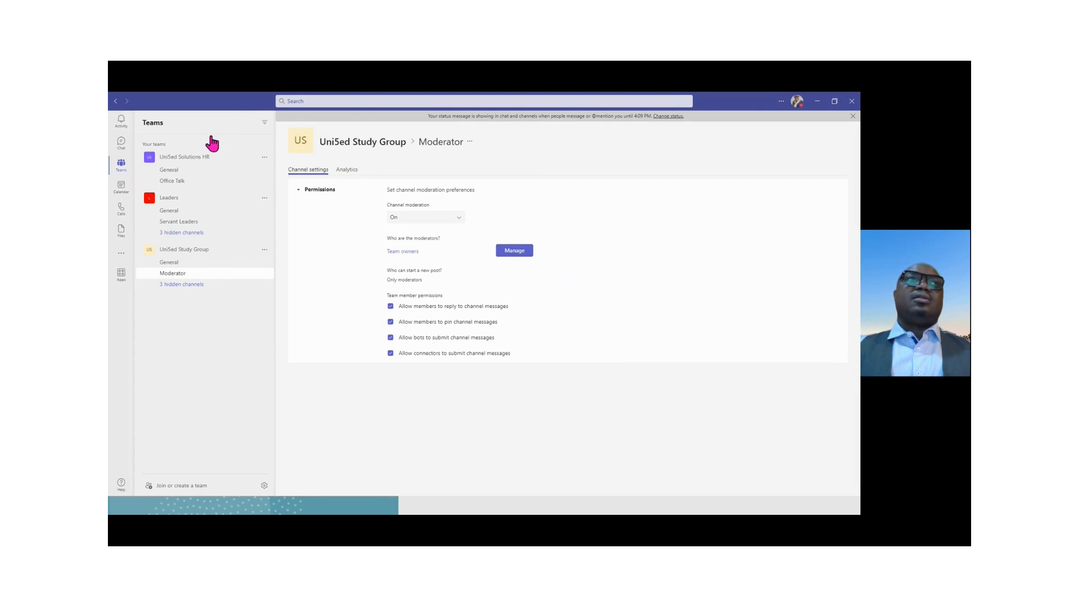
Leave the Moderator channel's settings and view the Calls page with its call history and contact groups.
left_click(115, 102)
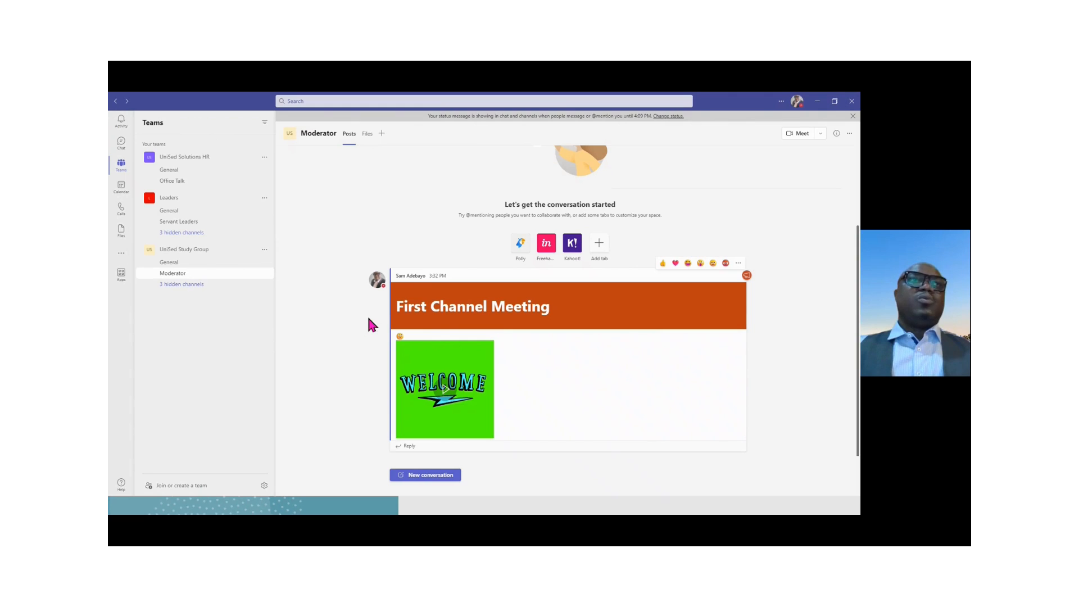
left_click(120, 208)
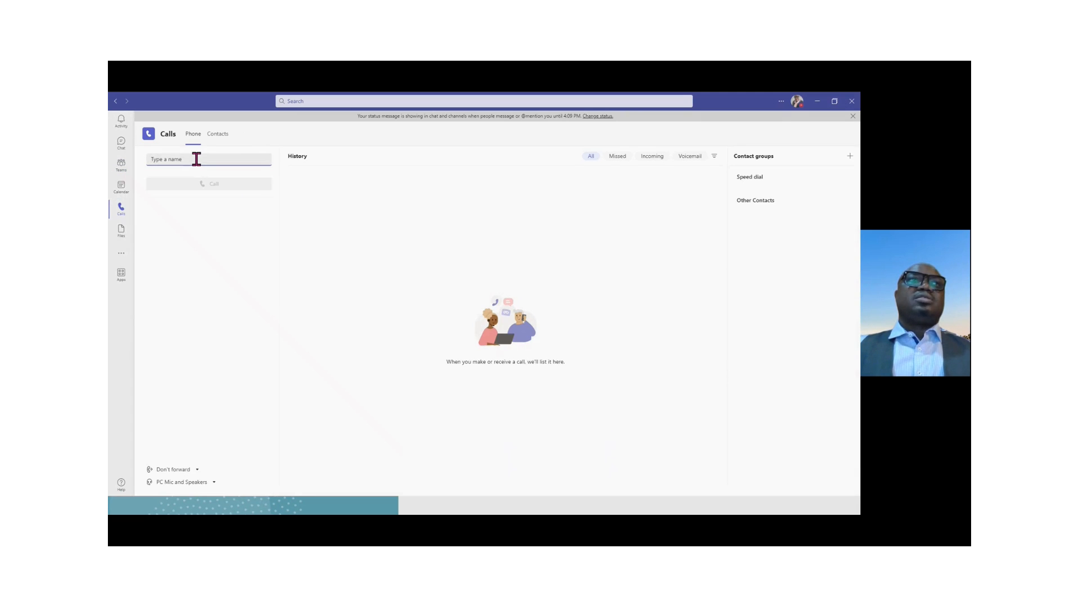
Browse the recent, Microsoft Teams and downloaded files, including a look at the computer's Downloads folder, and minimize the folder window.
left_click(122, 230)
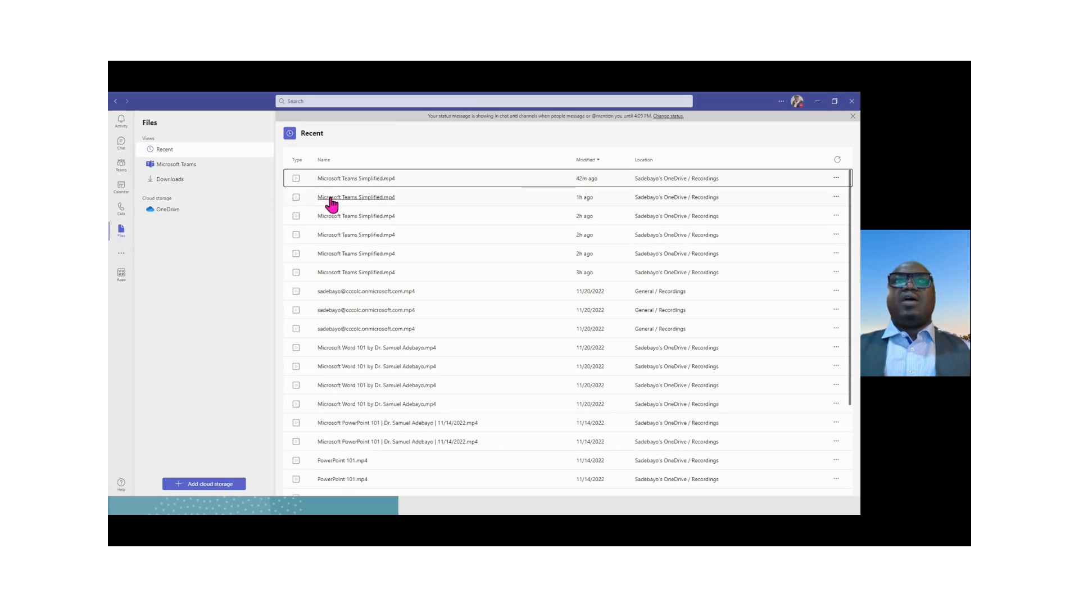
left_click(191, 165)
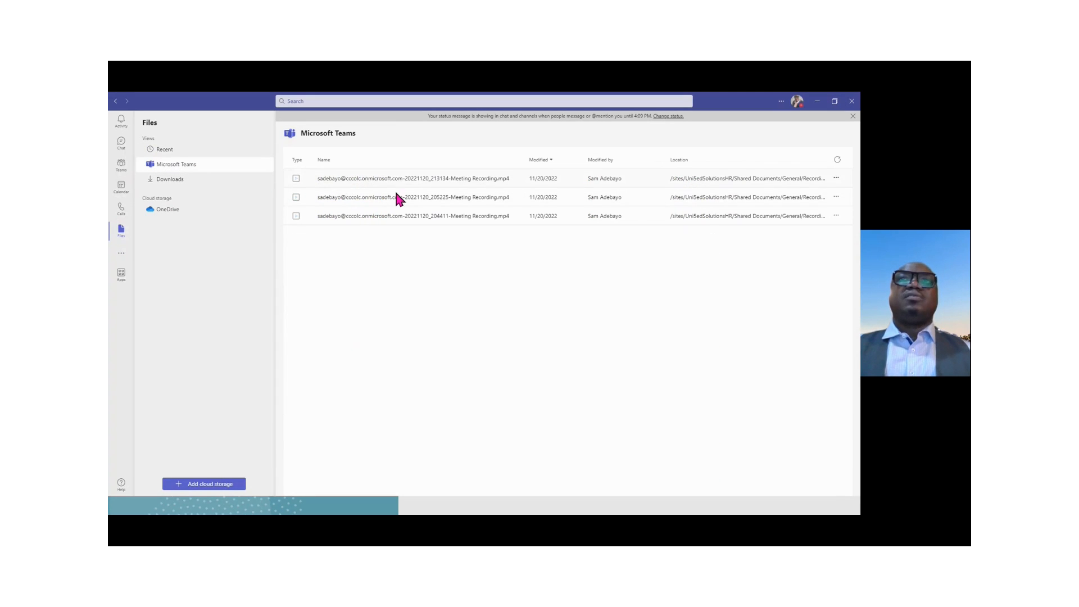
left_click(176, 181)
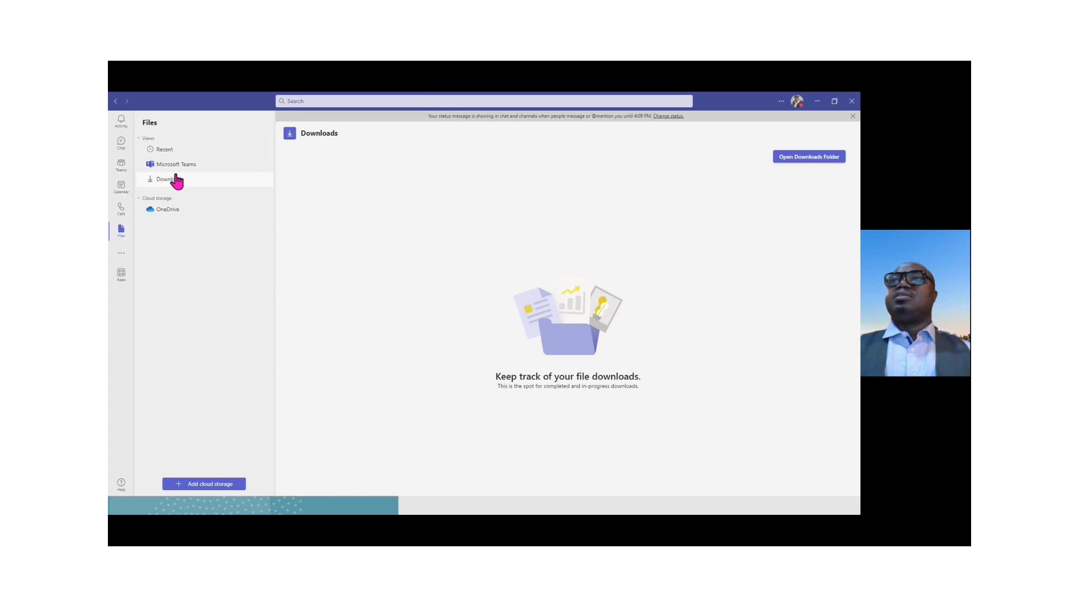
left_click(813, 158)
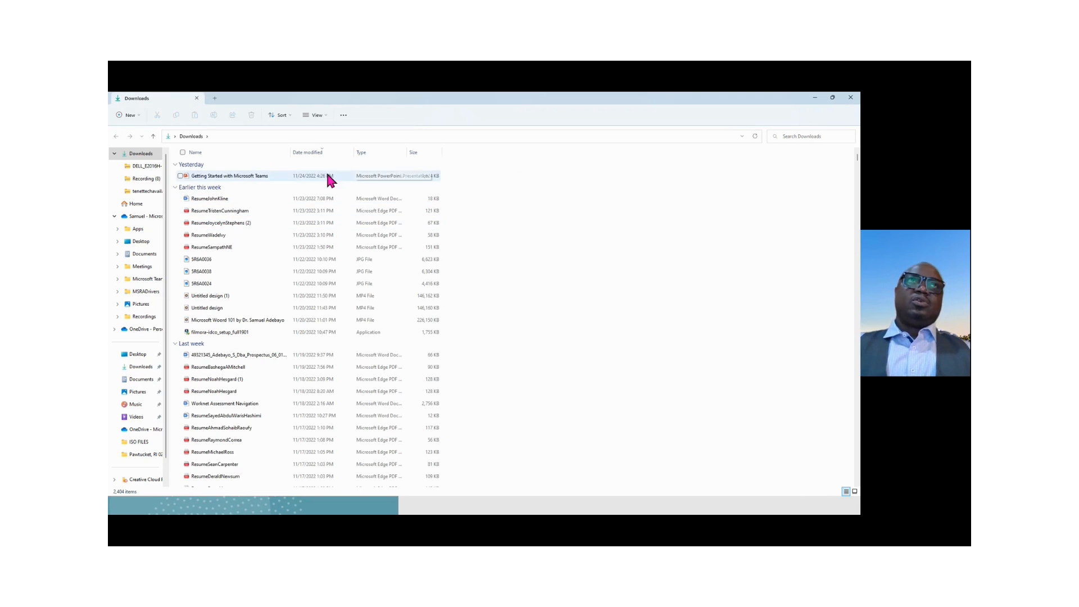
left_click(814, 97)
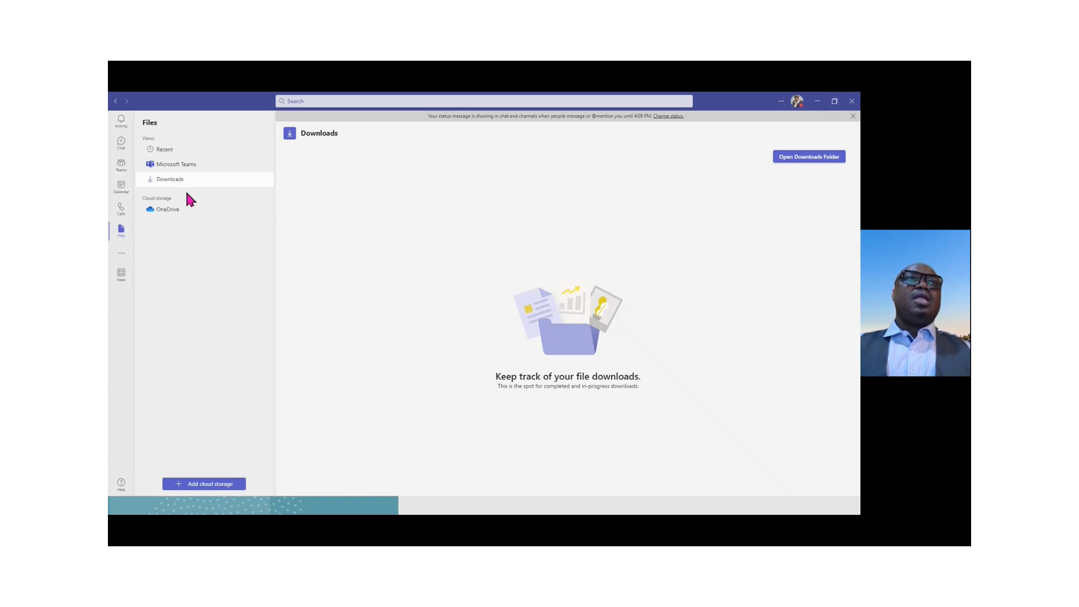
Show the OneDrive cloud storage files and select the Word document whose name starts with "QUESTION 1 Which AWS IAM feature".
left_click(168, 212)
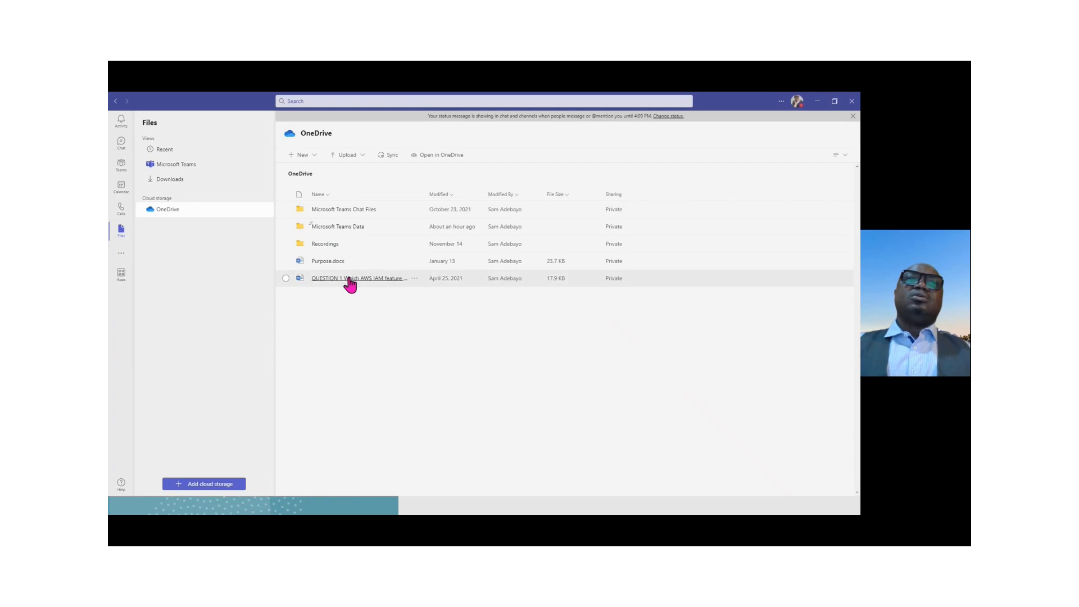
left_click(286, 279)
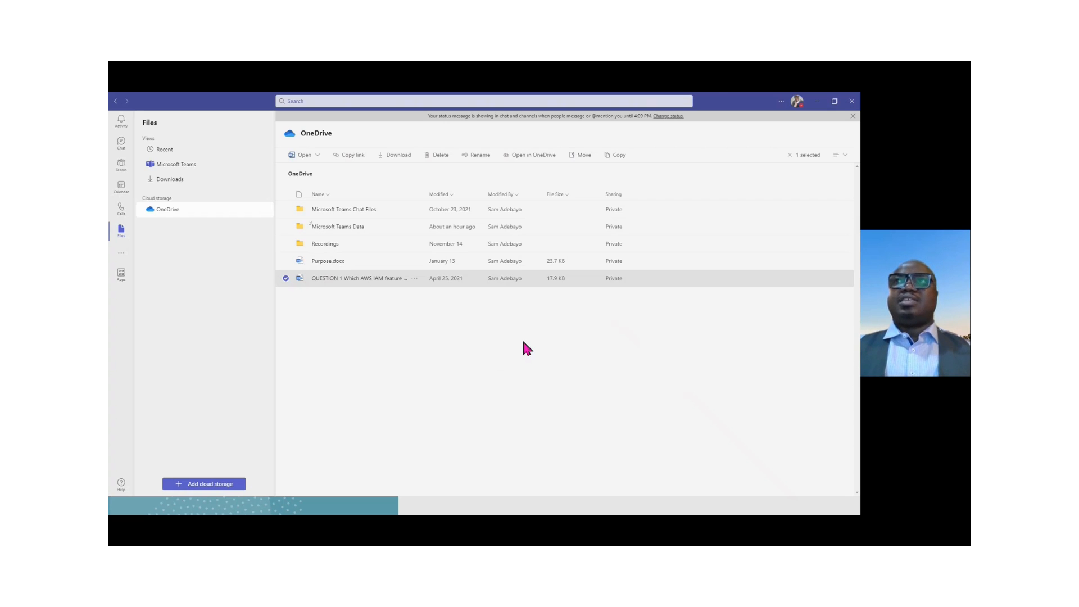
mouse_move(624, 512)
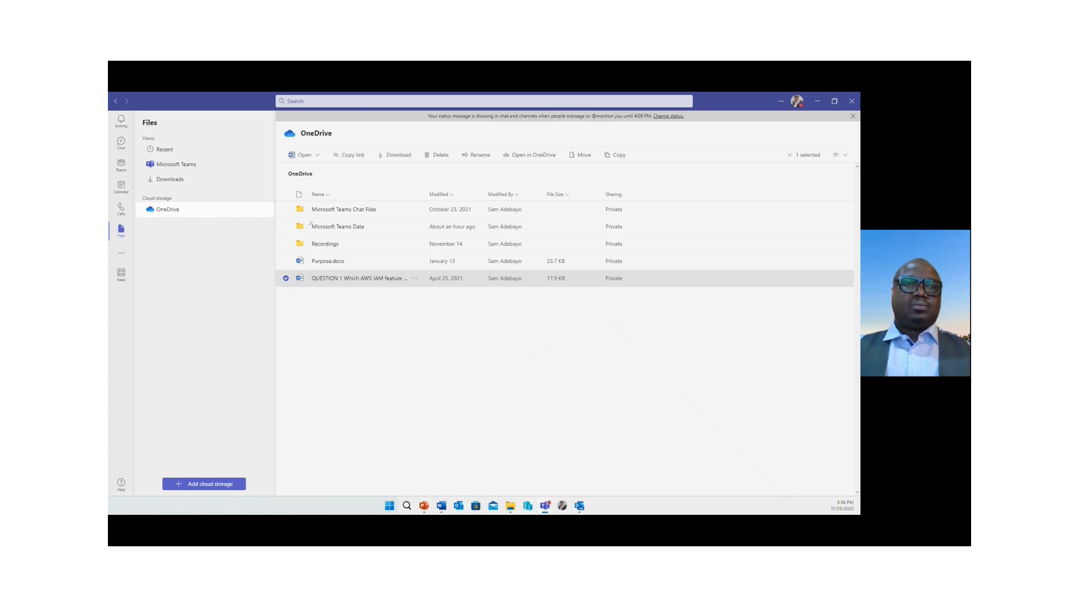